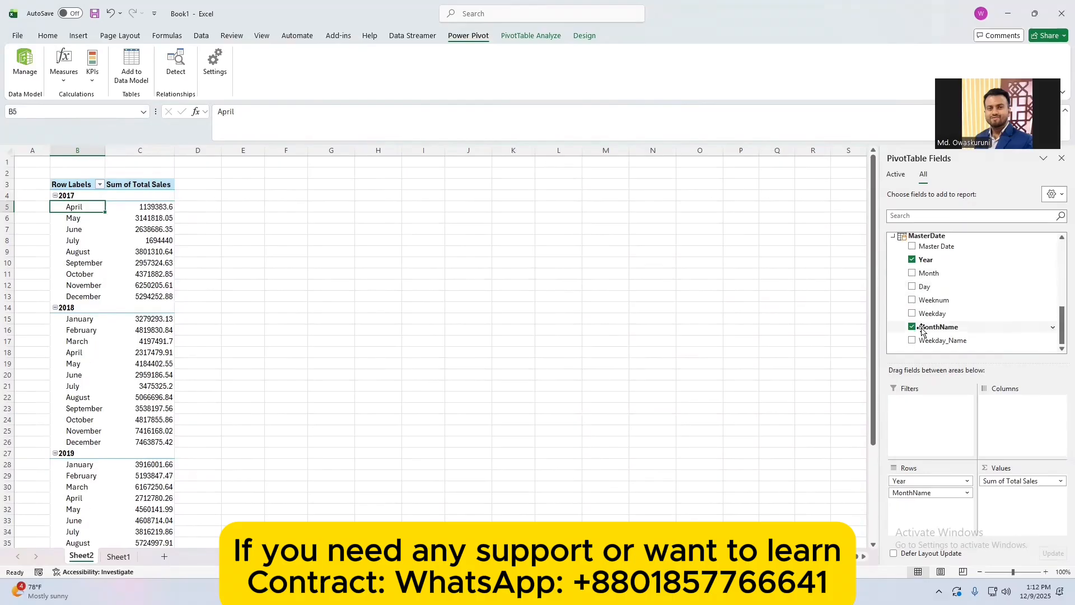
scroll(922, 330, "up", 2)
scroll(958, 328, "down", 3)
scroll(960, 329, "up", 3)
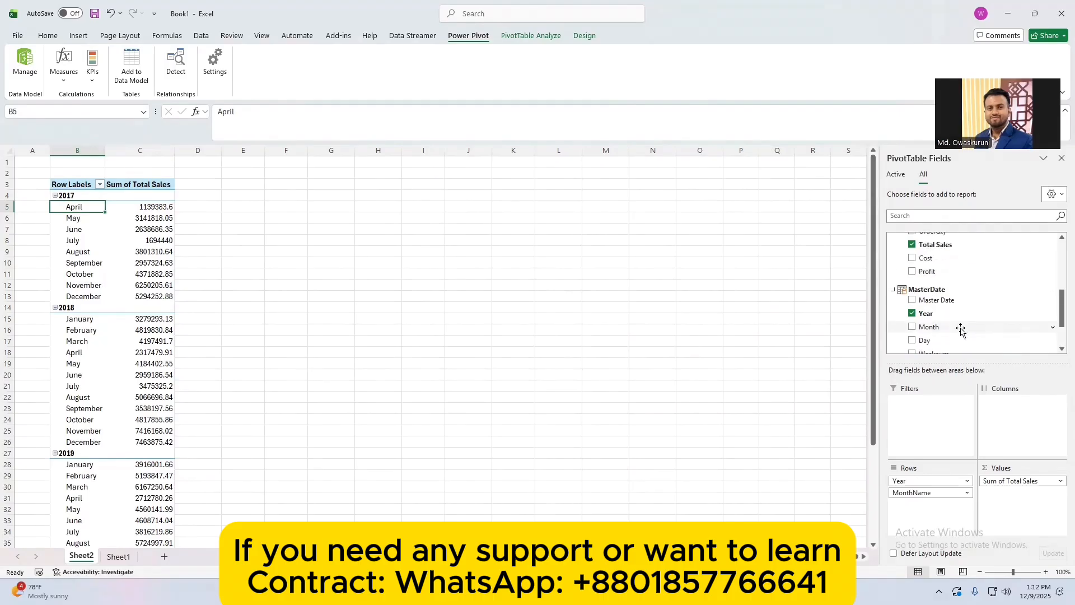
scroll(971, 286, "up", 2)
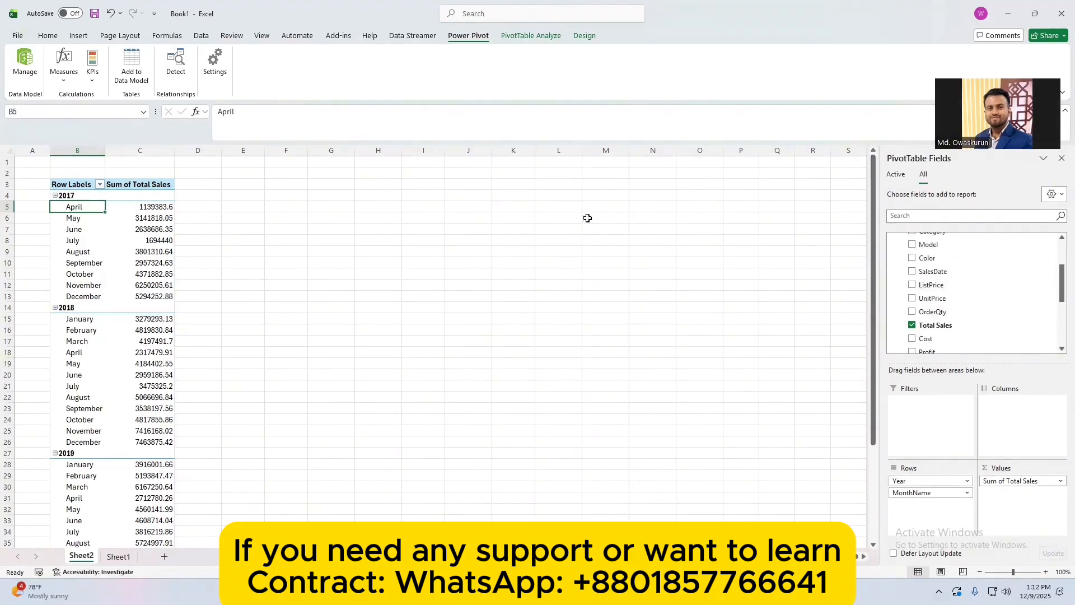
Try to create a measure named Total Sales in the Data table with the formula =sum([Total Sales]) and the Number format category.
left_click(78, 84)
left_click(82, 98)
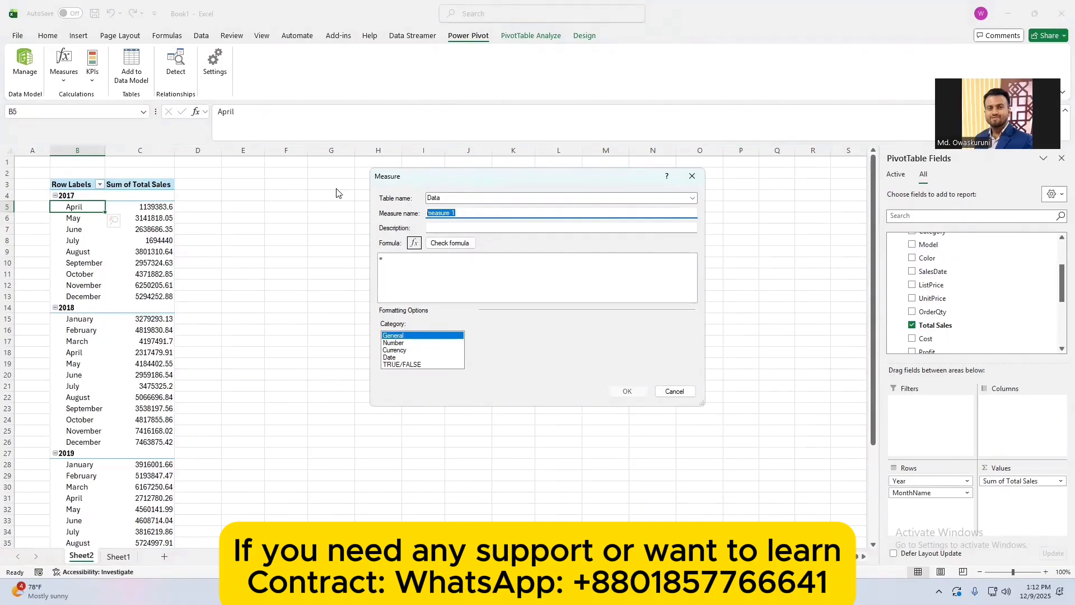
type("Total Sales")
left_click(507, 268)
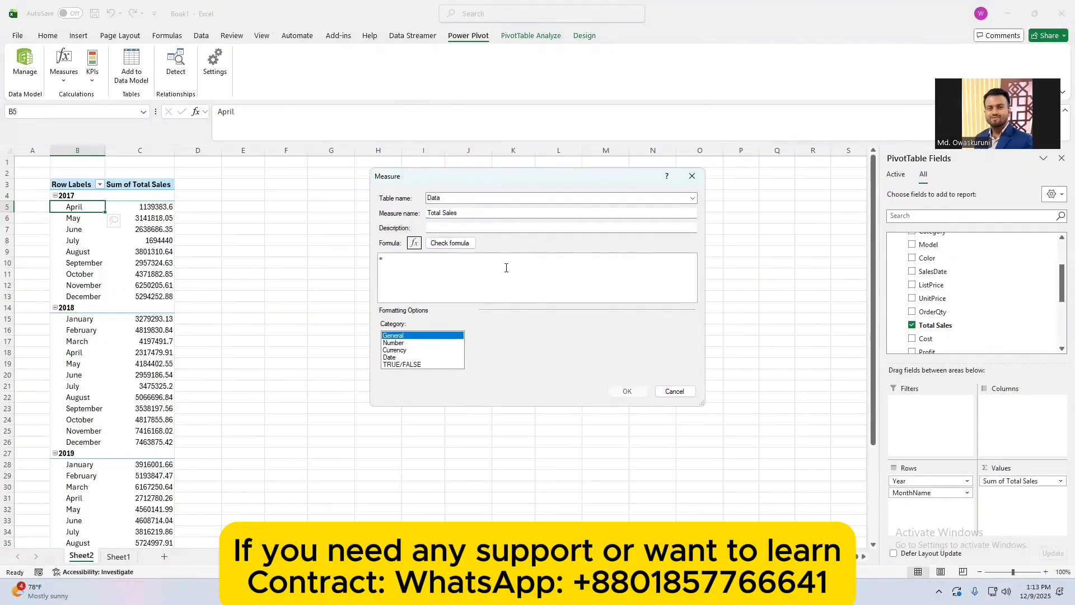
type("sum(")
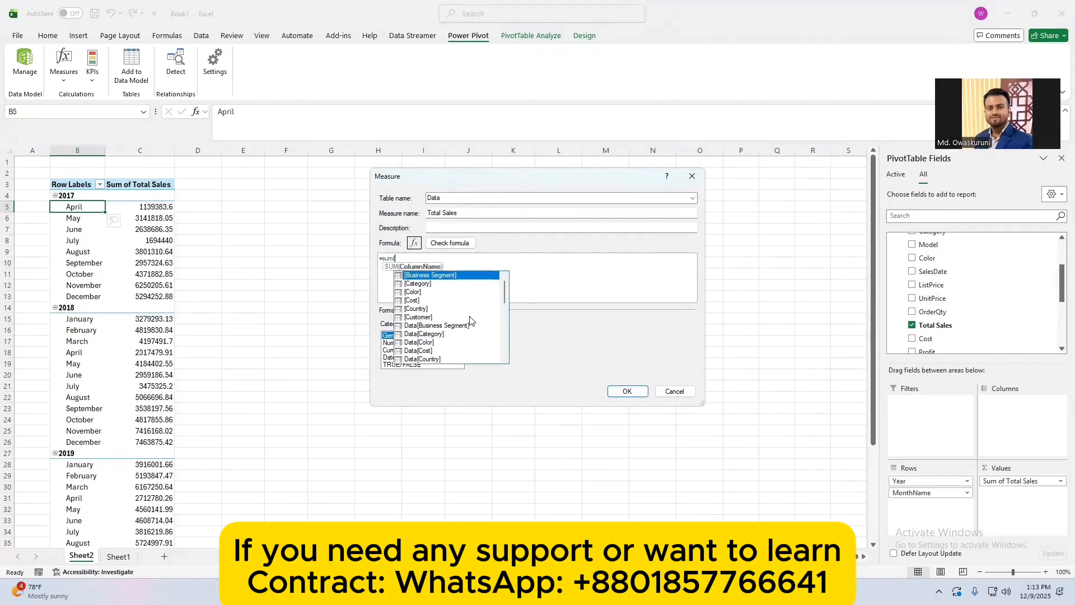
scroll(467, 322, "down", 2)
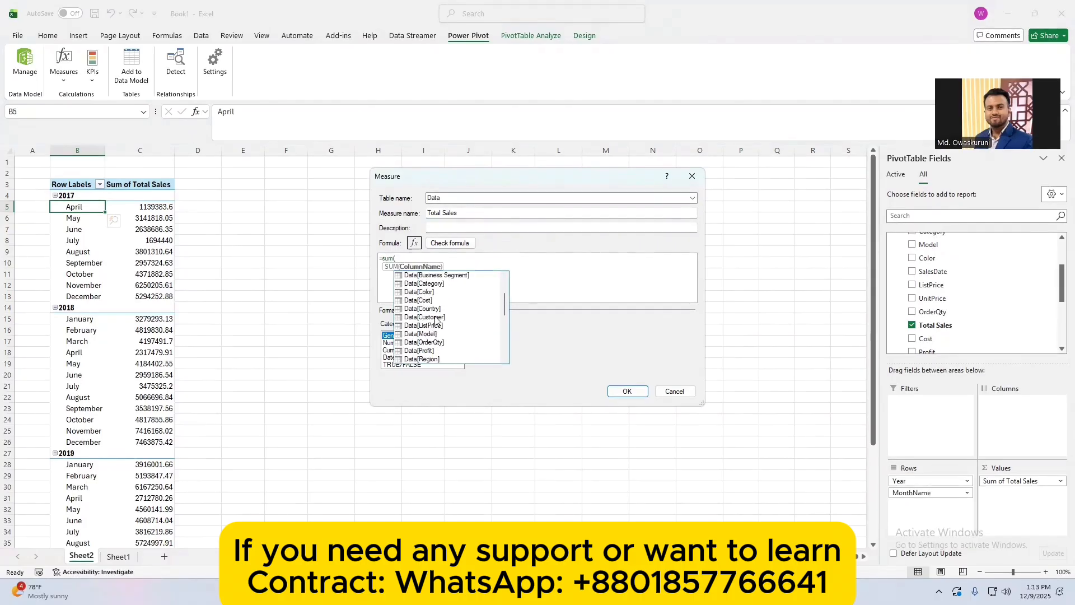
scroll(436, 321, "up", 1)
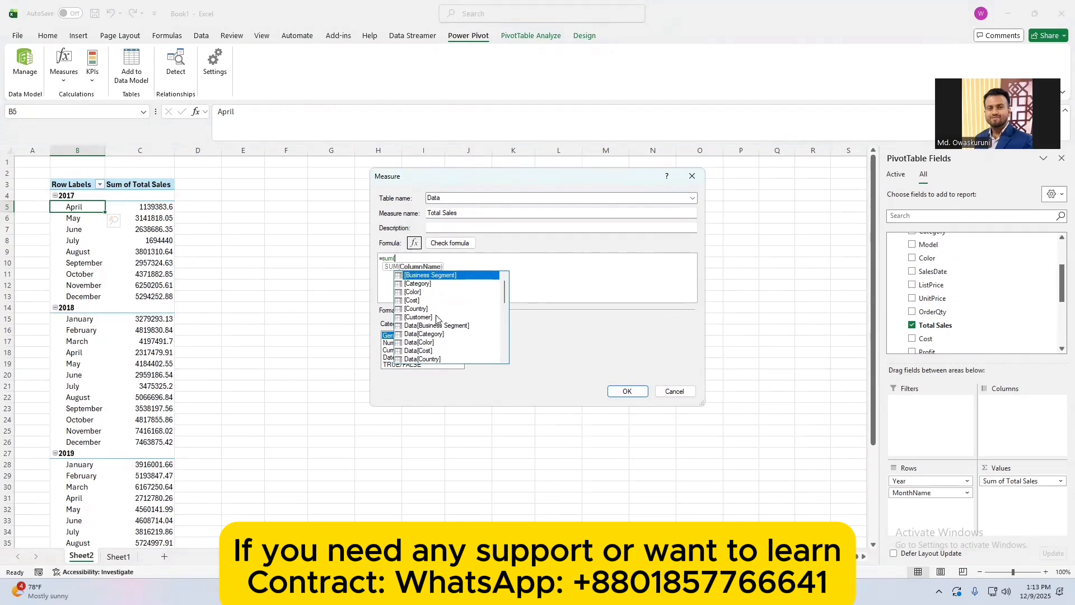
scroll(439, 318, "down", 5)
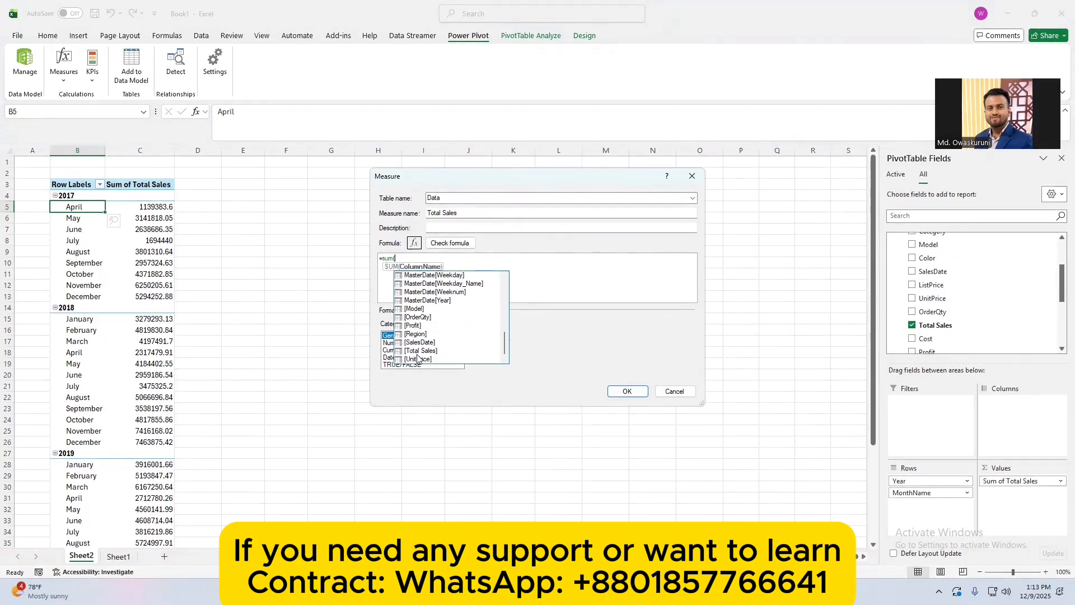
double_click(420, 351)
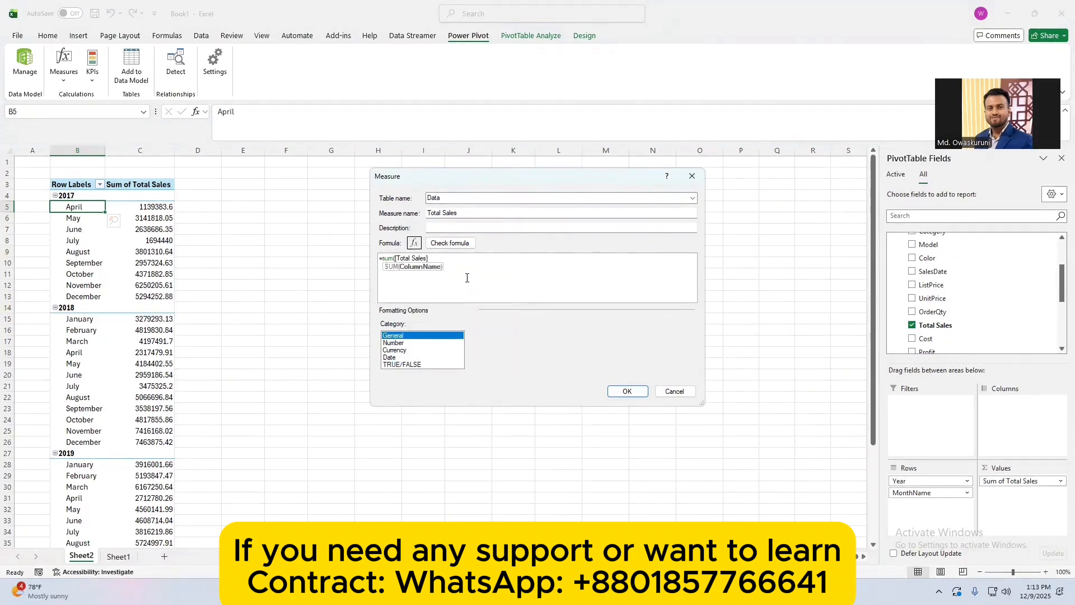
type(")")
left_click(406, 343)
left_click(627, 391)
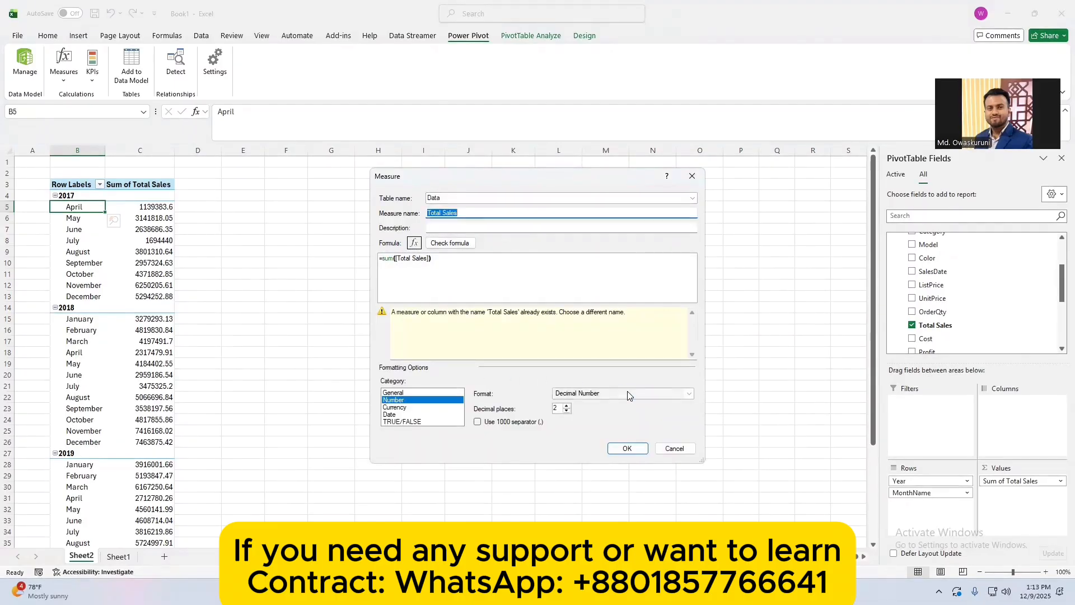
left_click(592, 334)
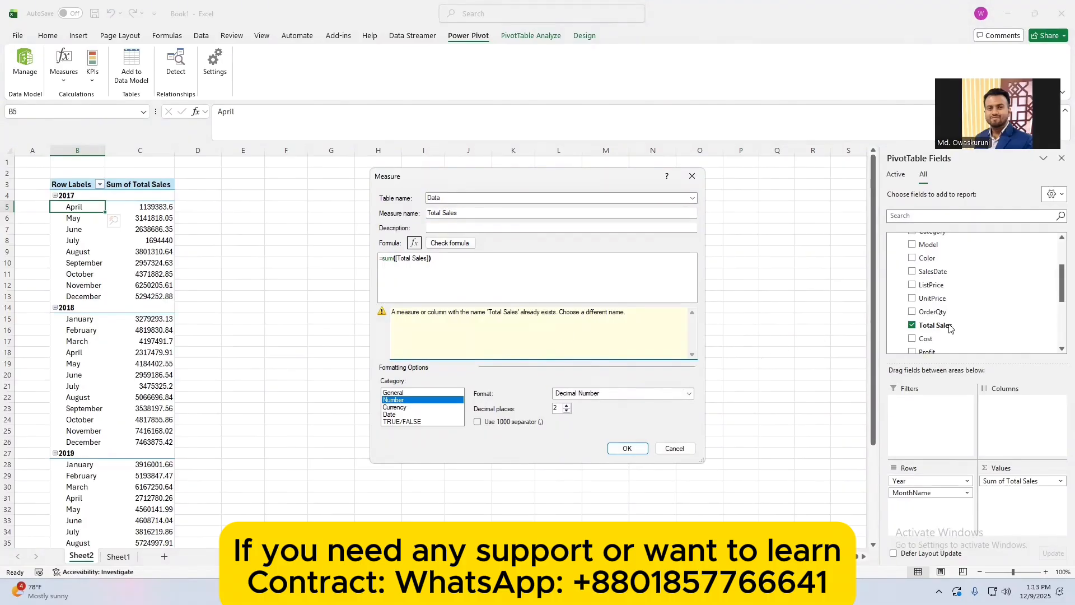
left_click(675, 449)
Remove the Total Sales field from the PivotTable values.
scroll(1036, 280, "down", 2)
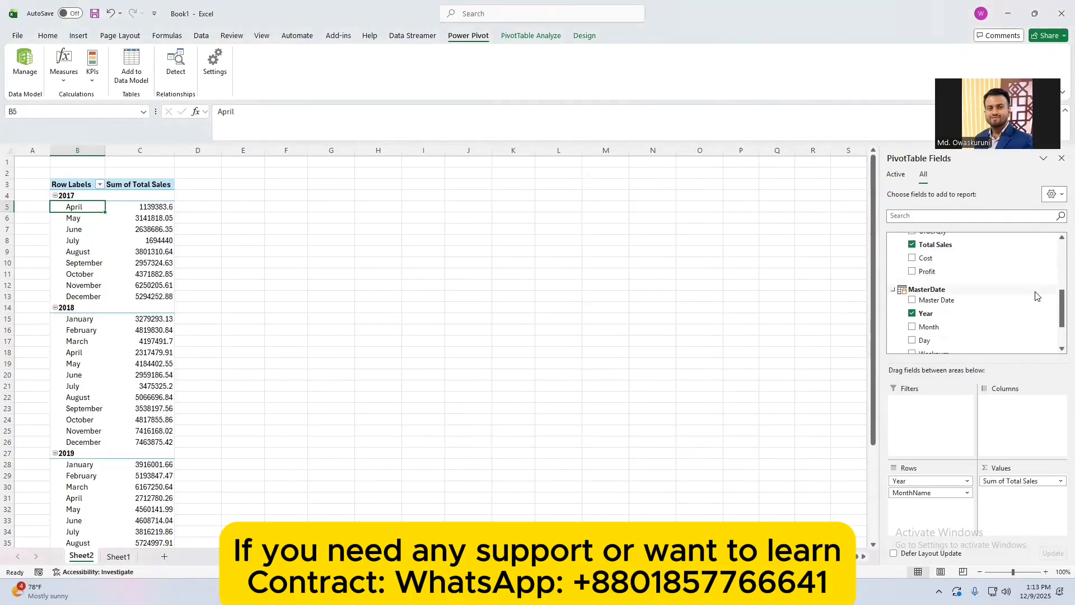
scroll(985, 289, "up", 1)
left_click(912, 271)
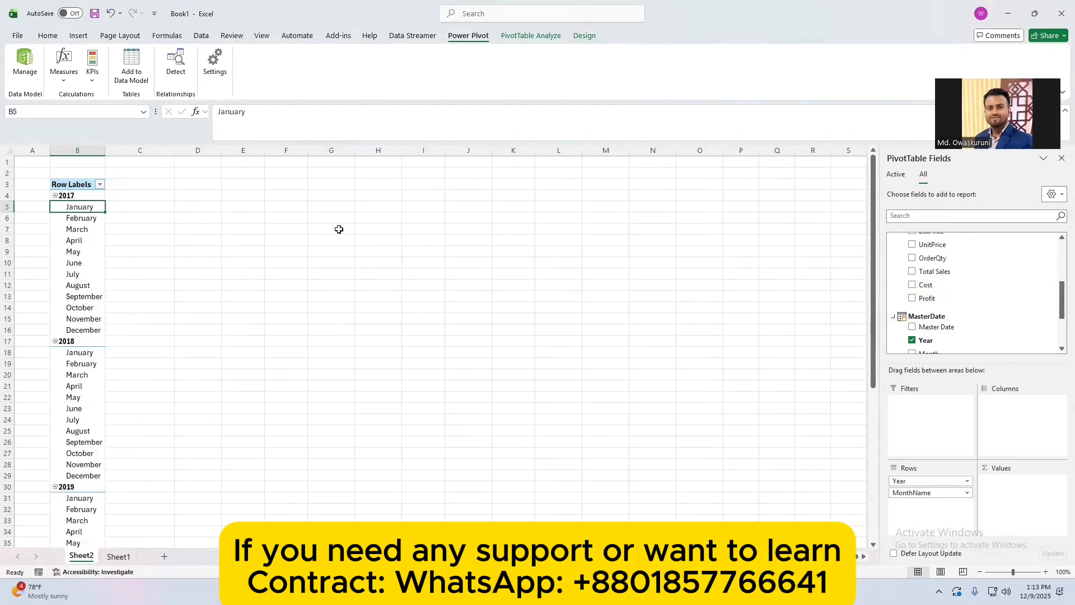
scroll(935, 339, "up", 1)
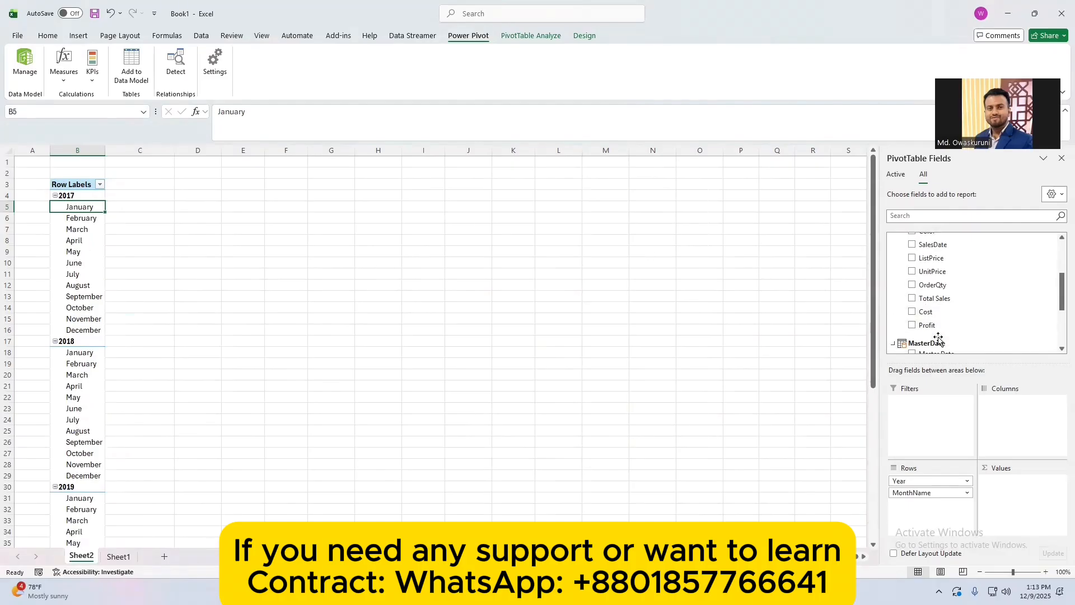
left_click(912, 325)
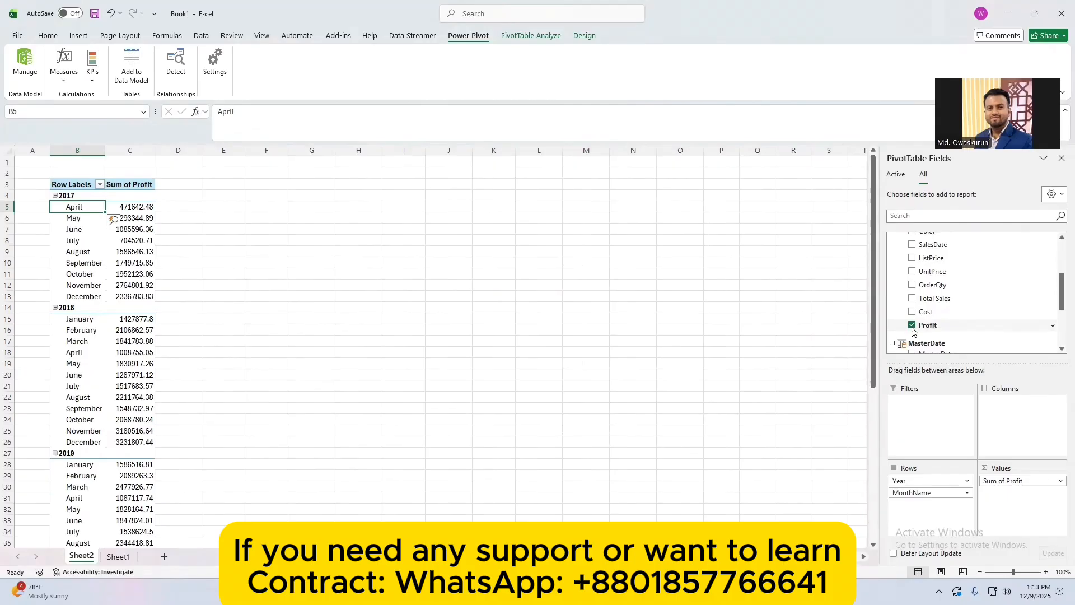
left_click(913, 328)
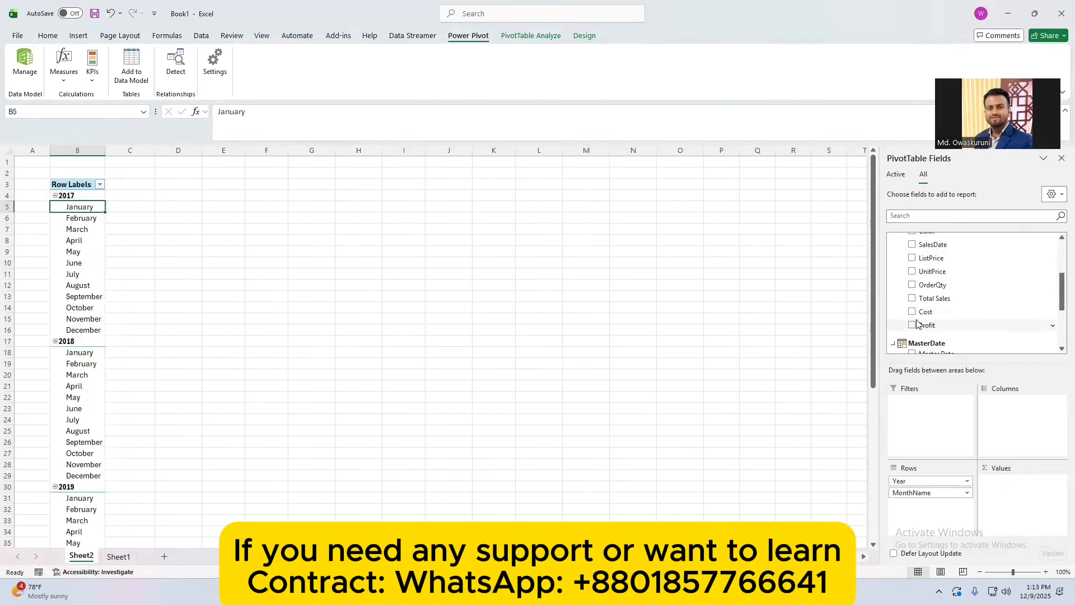
Rename the Total Sales column of the Data table to Sales Amount in the Power Pivot data model and return to the workbook.
left_click(110, 553)
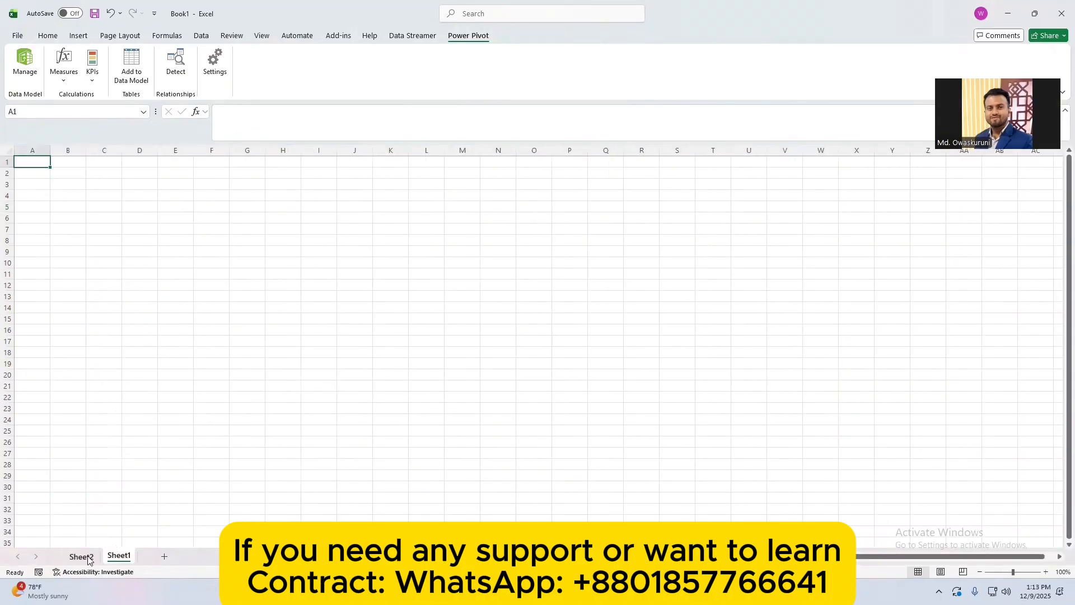
left_click(81, 556)
left_click(24, 63)
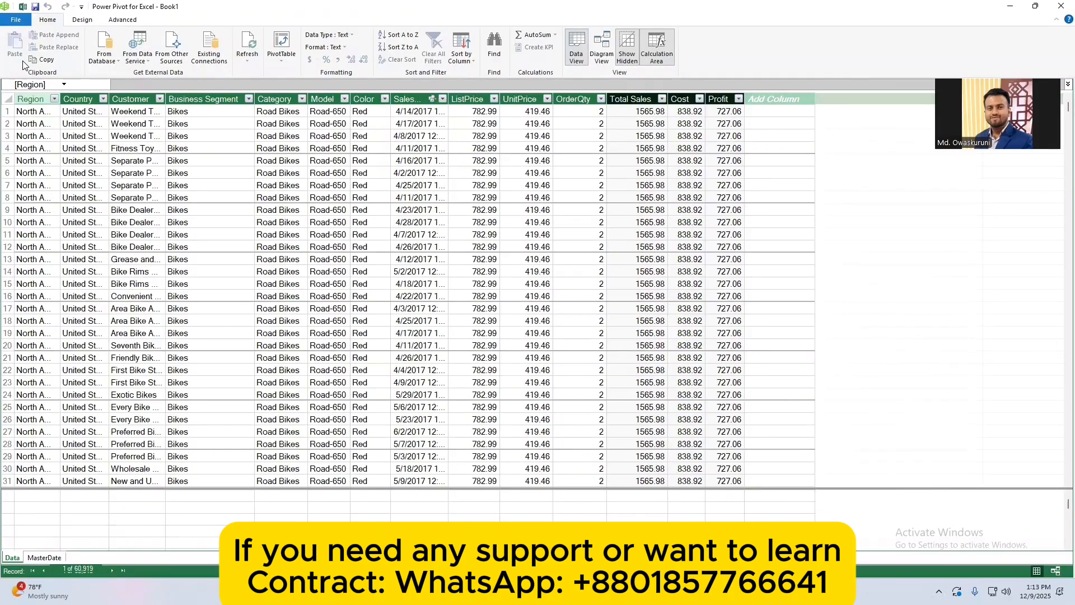
left_click(641, 99)
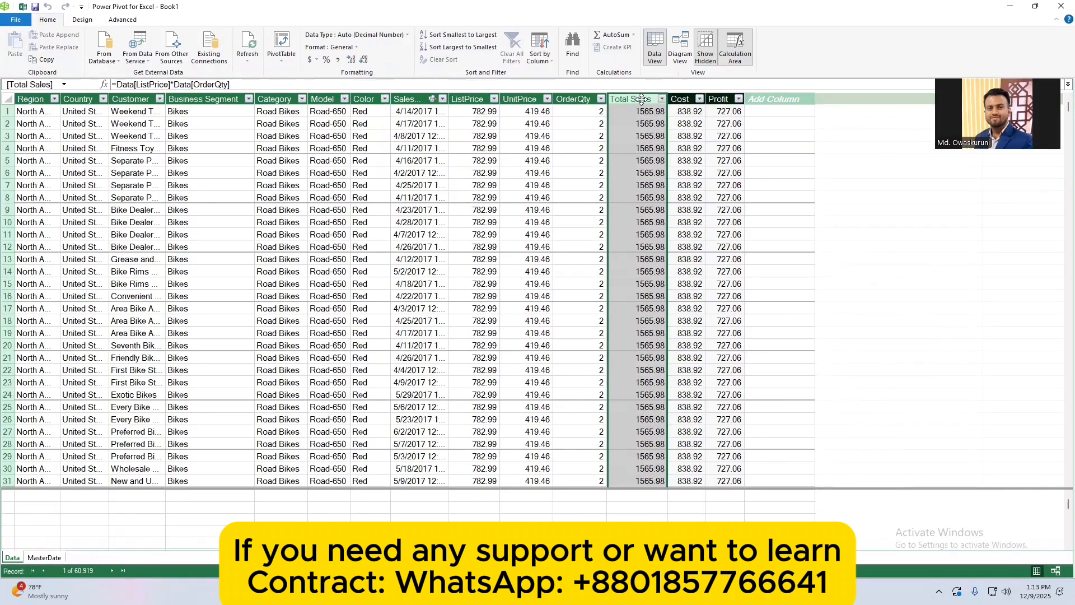
double_click(642, 99)
key("BackSpace")
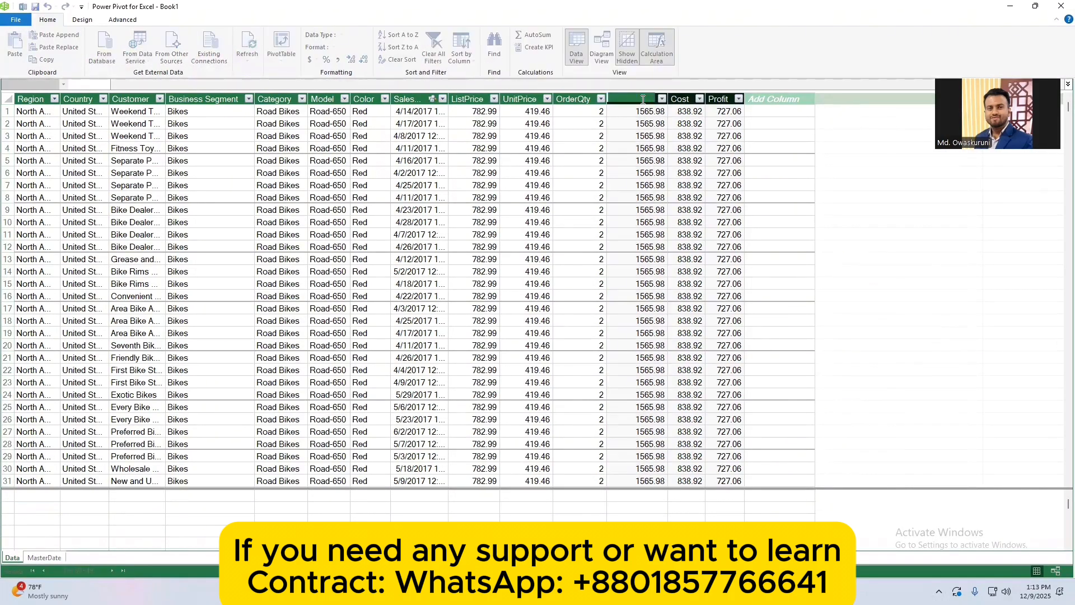
type("Sales Amount")
key("Return")
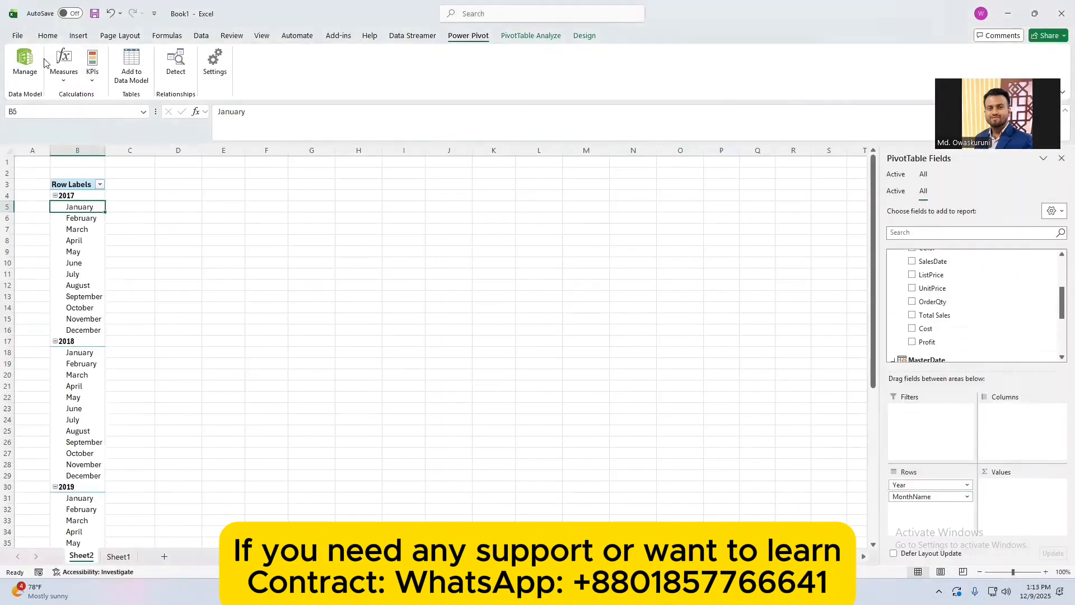
key("F12")
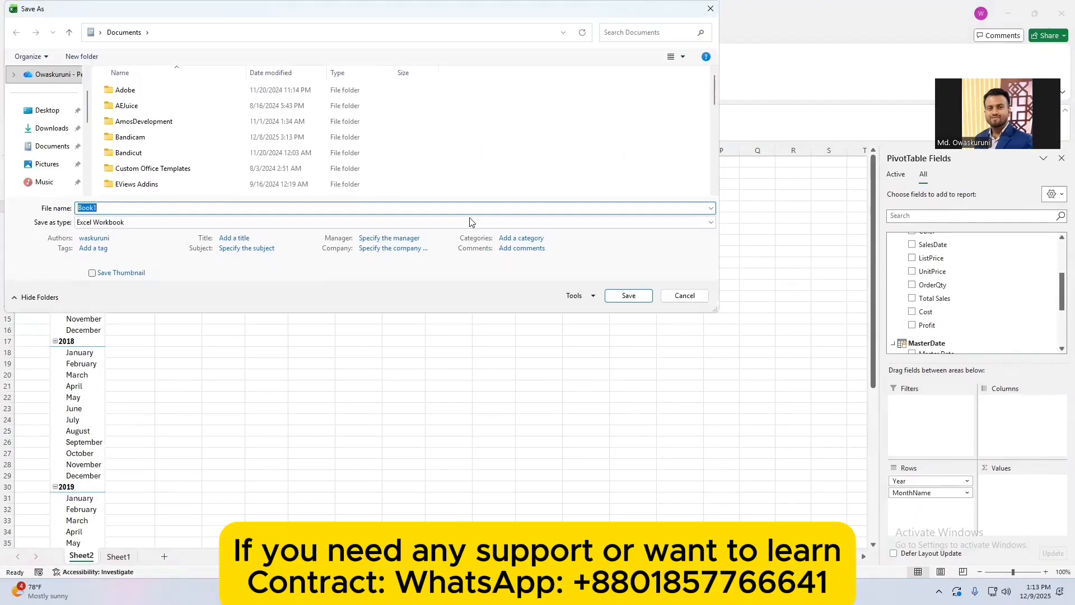
left_click(673, 297)
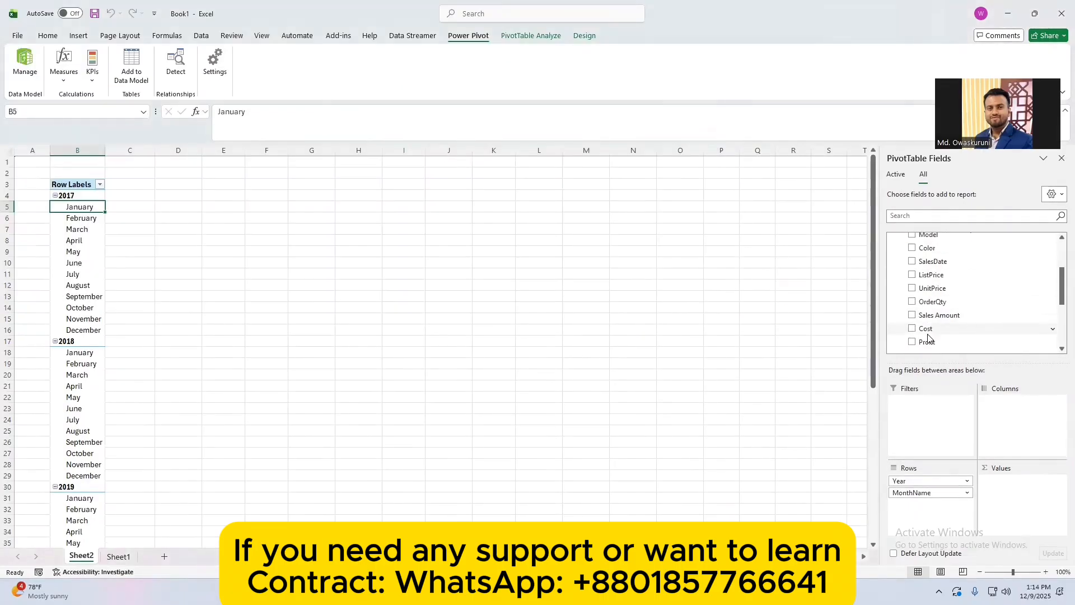
Start a new measure in the Data table and name it Total Sales.
scroll(928, 336, "down", 2)
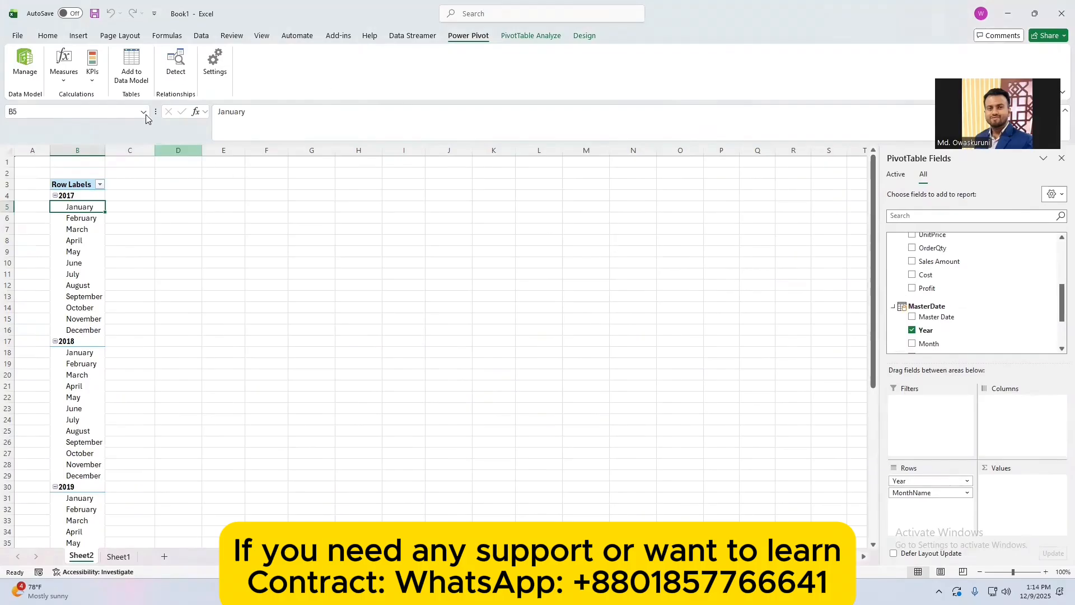
left_click(64, 67)
left_click(92, 98)
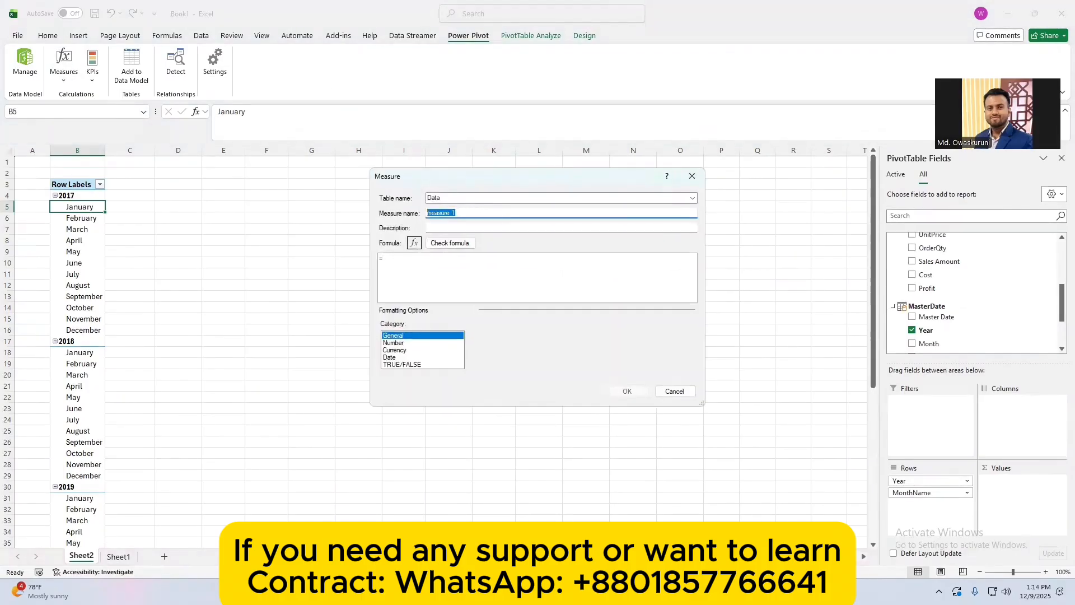
type("Total Saales")
key("BackSpace")
key("BackSpace")
key("BackSpace")
Give the Total Sales measure the formula =sum(Data[Sales Amount]) and save it.
left_click(420, 285)
type("sum(")
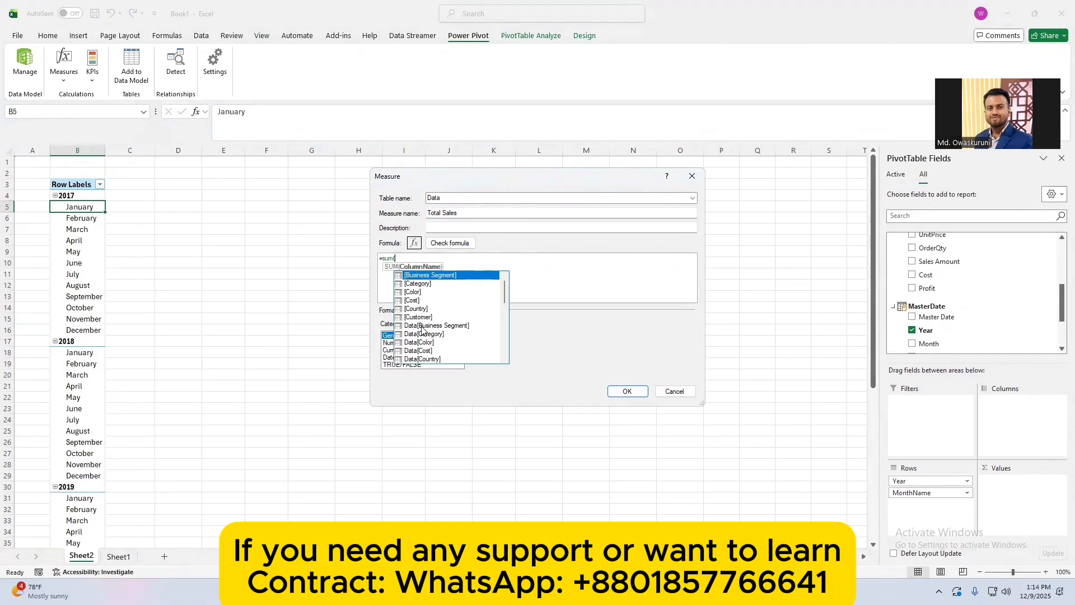
scroll(424, 333, "down", 7)
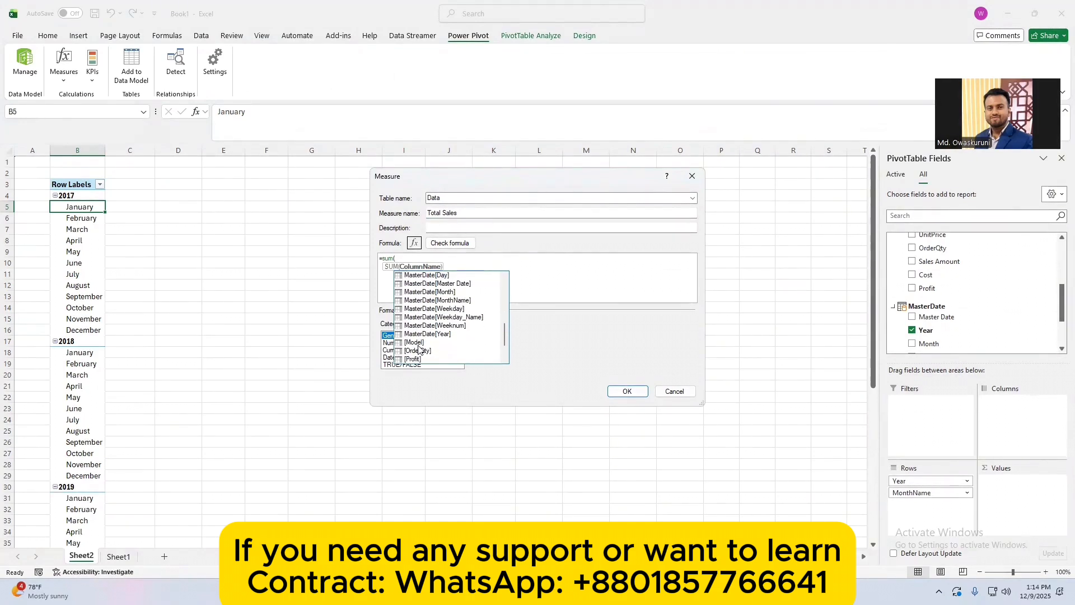
scroll(428, 309, "up", 2)
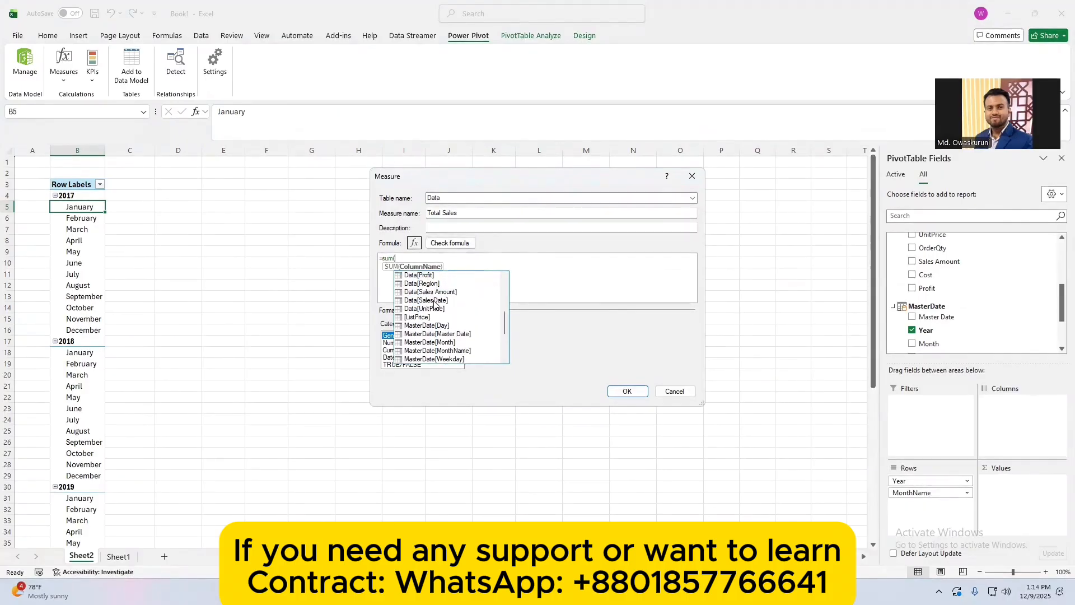
double_click(443, 292)
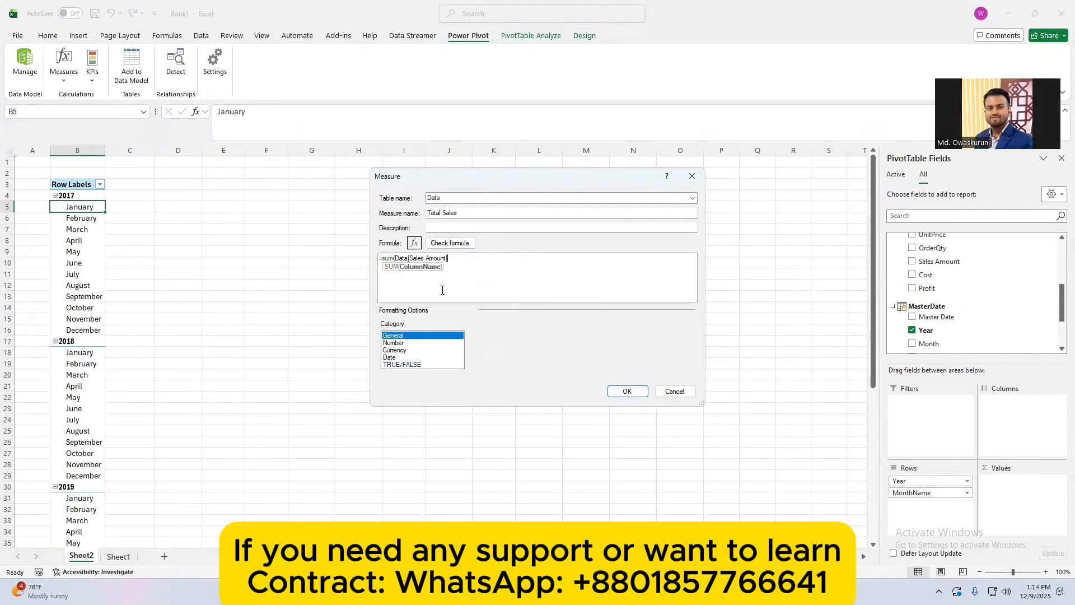
type(")")
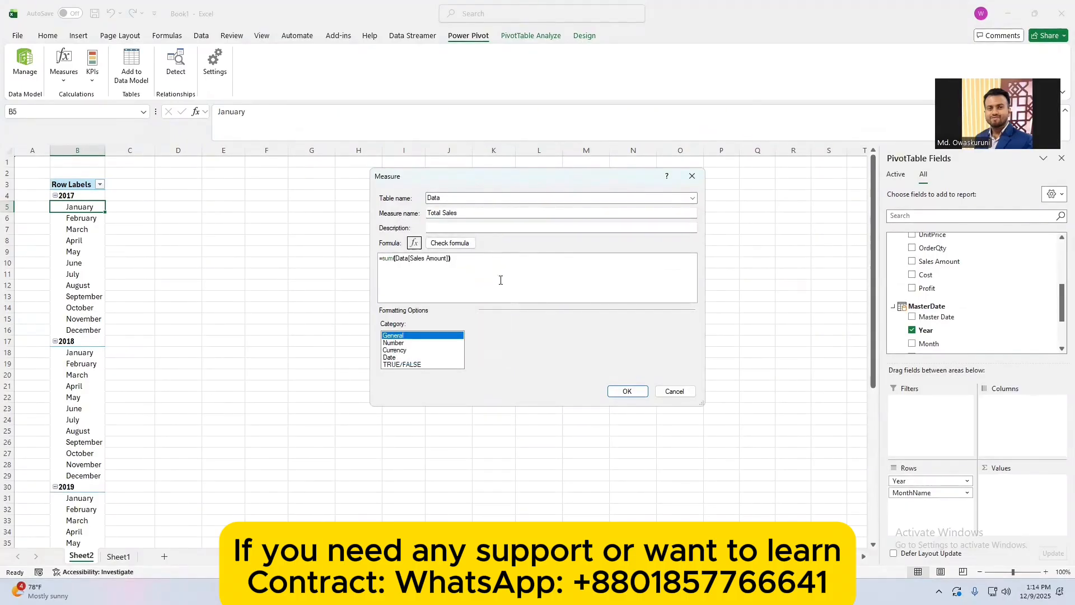
left_click(627, 391)
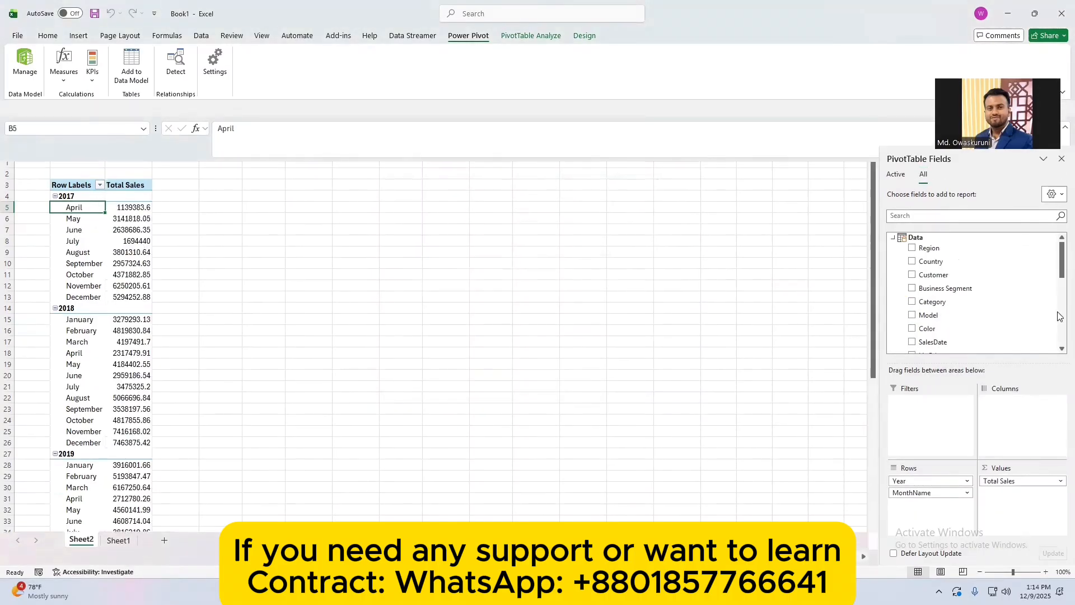
scroll(1005, 301, "down", 5)
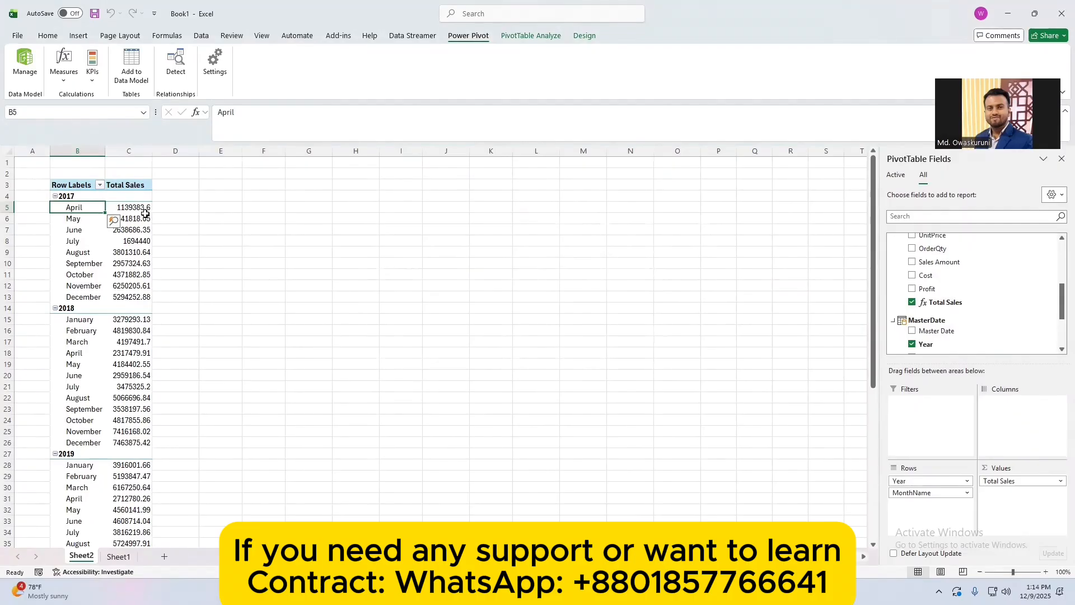
Start a new measure in the Data table and name it Total Sales July 1,2018 to December 31,2018.
mouse_move(145, 213)
left_click(63, 78)
left_click(63, 105)
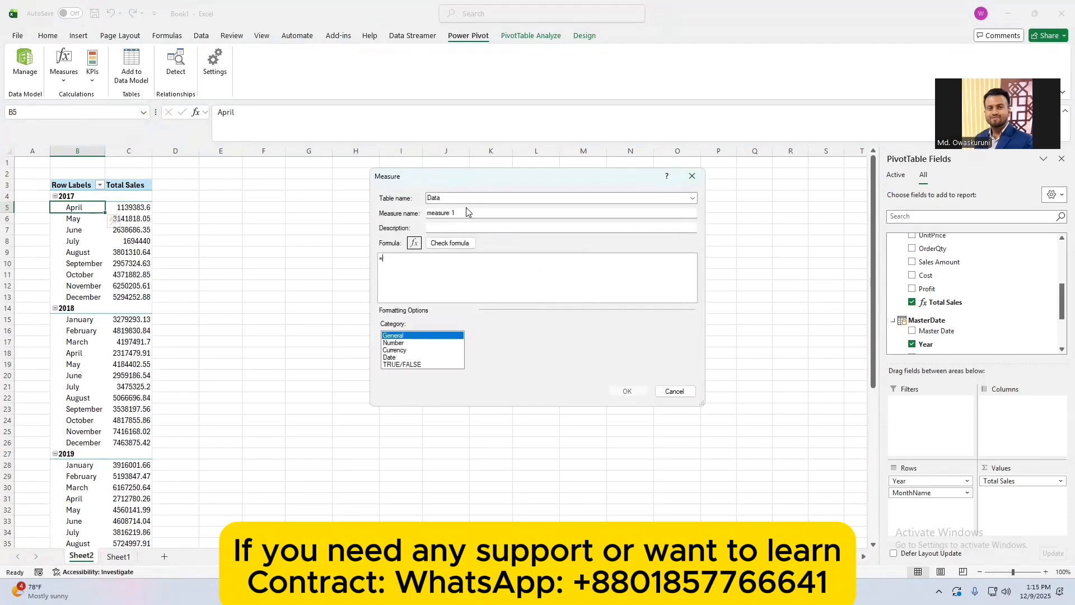
left_click_drag(459, 212, 380, 215)
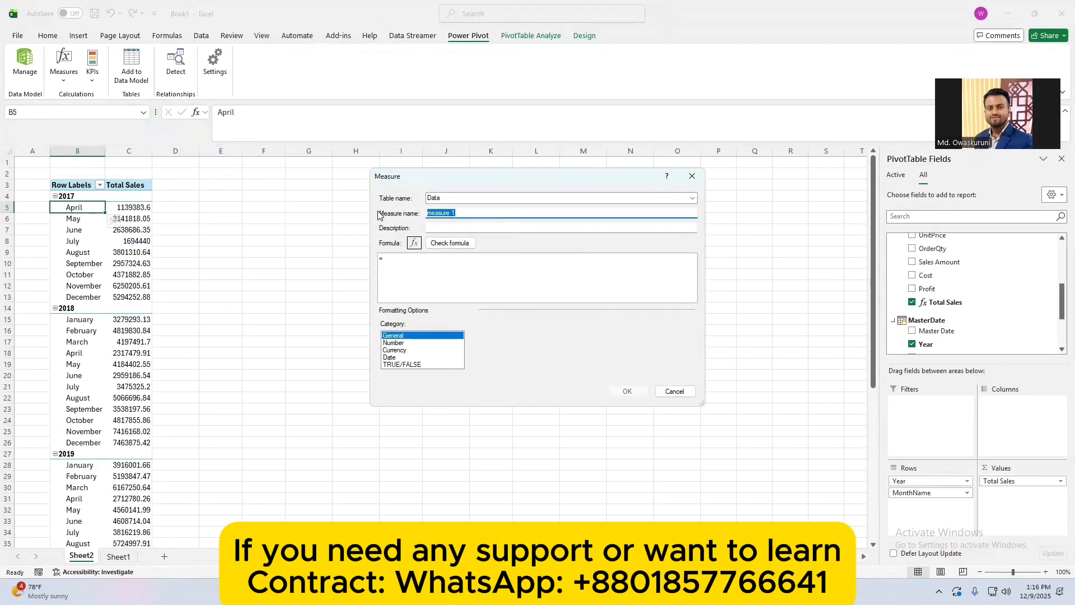
type("Total Sales")
type("Jy")
type(" 1")
type(",2018")
type(" to 31")
type("December")
type(" 31,2")
type("0178")
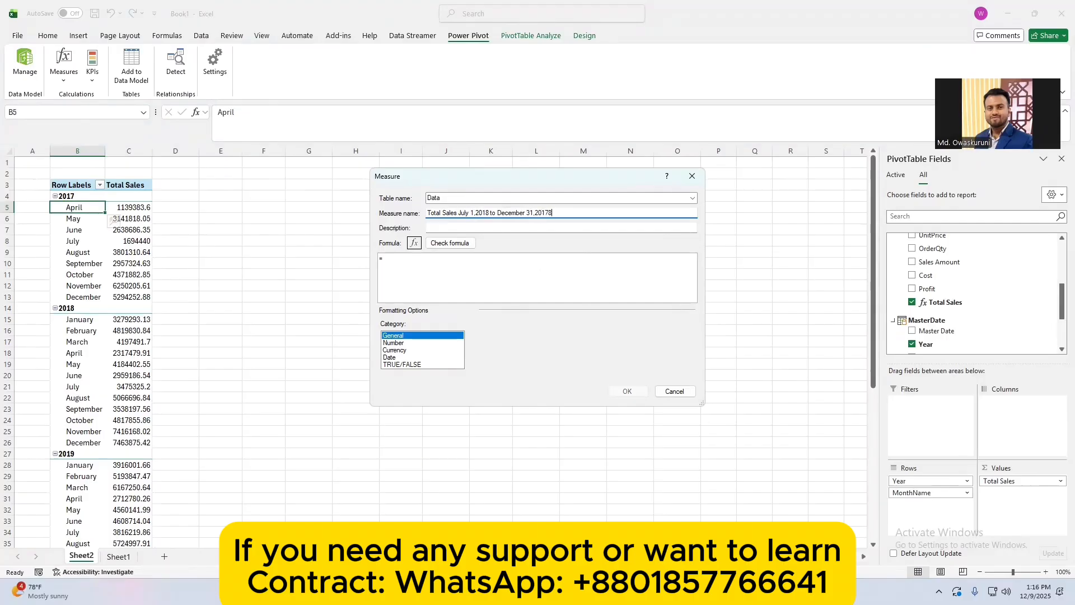
key("BackSpace")
key("BackSpace")
Begin the measure's formula with =Calculate([Total Sales],DATESBETWEEN( to filter the existing Total Sales measure by date.
left_click(414, 277)
type("C")
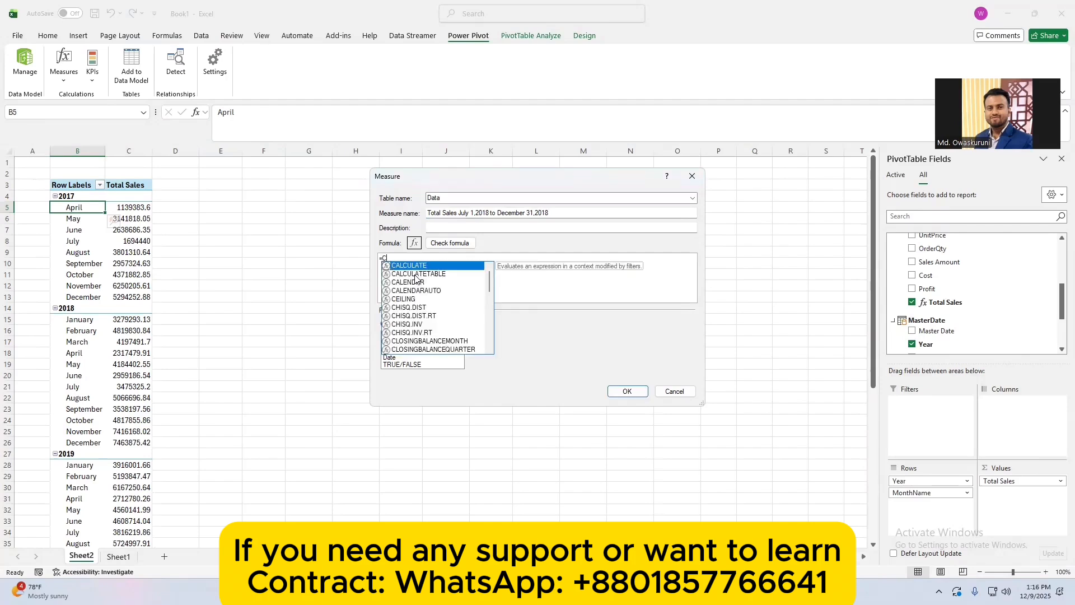
type("alculate")
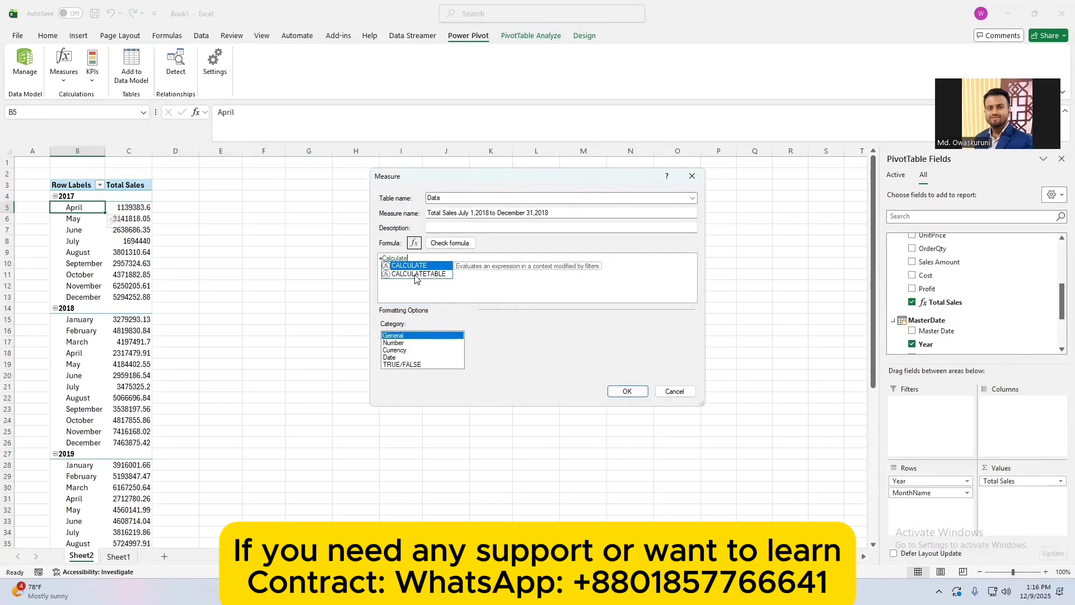
type("([")
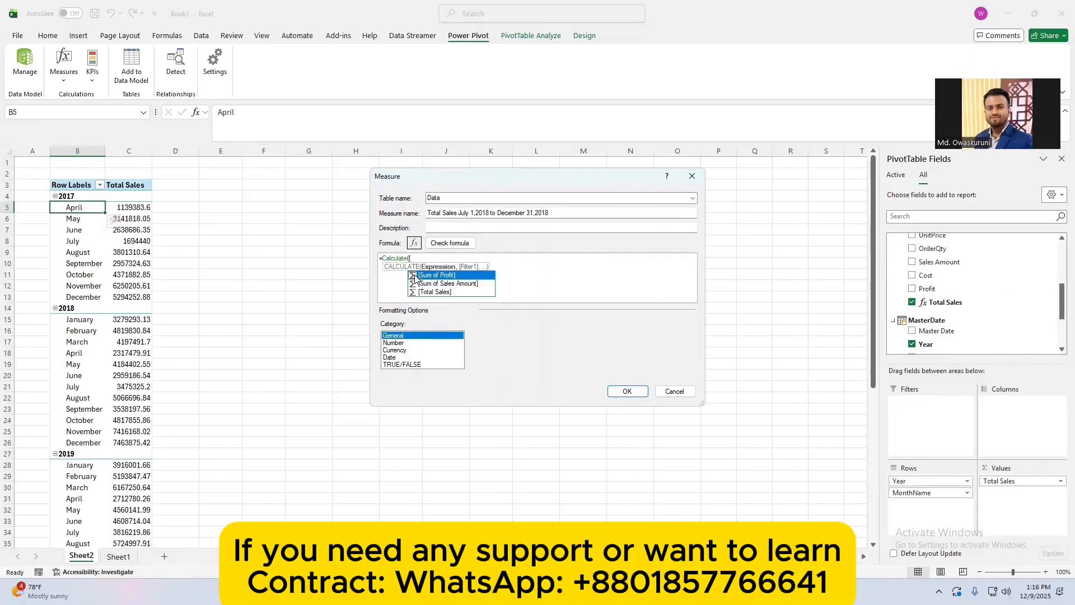
double_click(441, 292)
type(",")
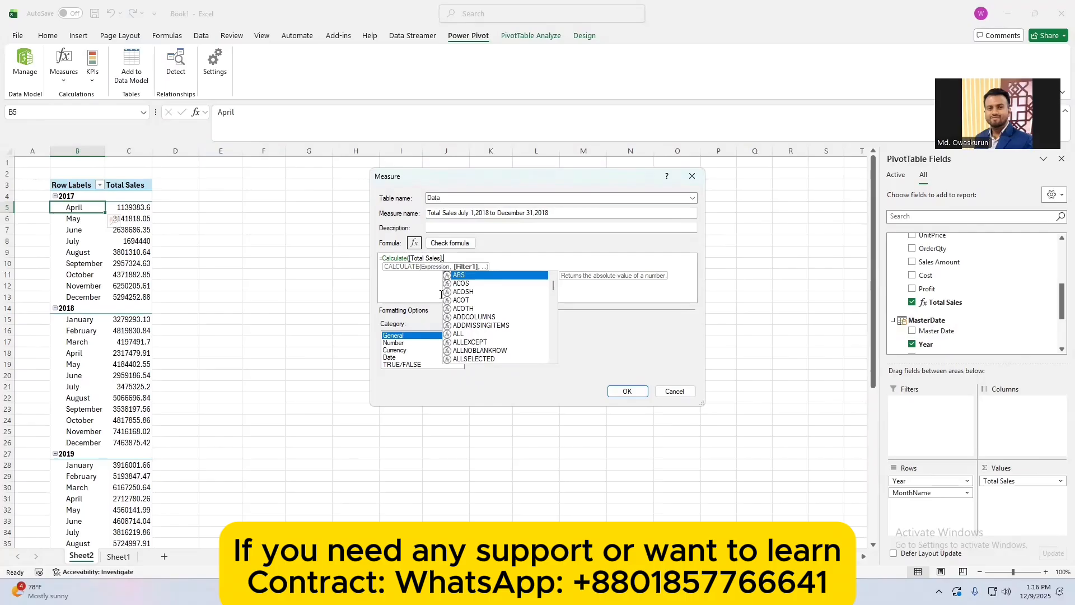
type("date")
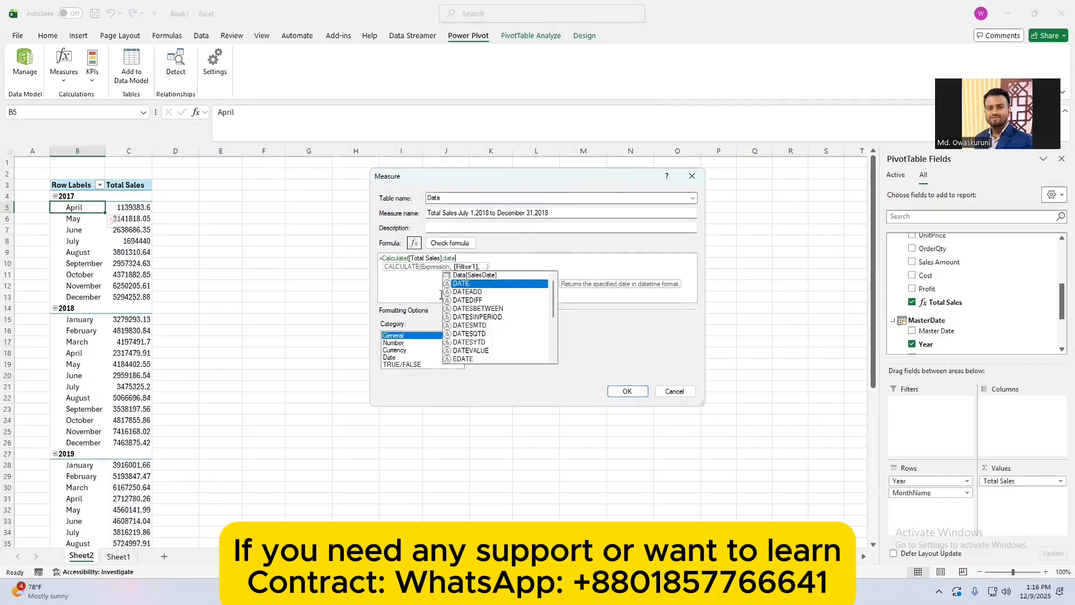
type("sb")
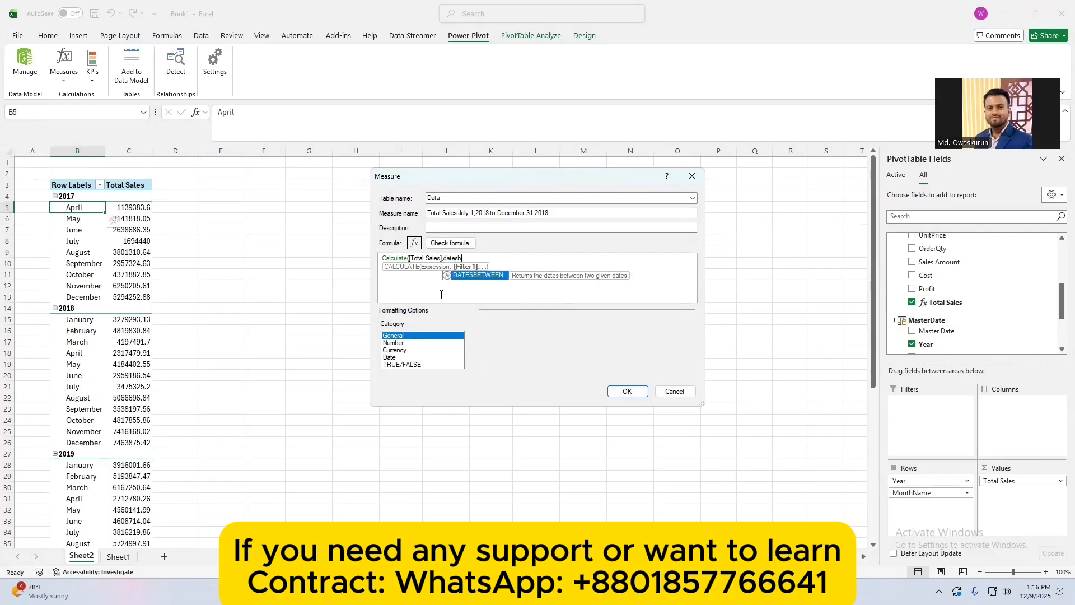
left_click(468, 275)
double_click(468, 275)
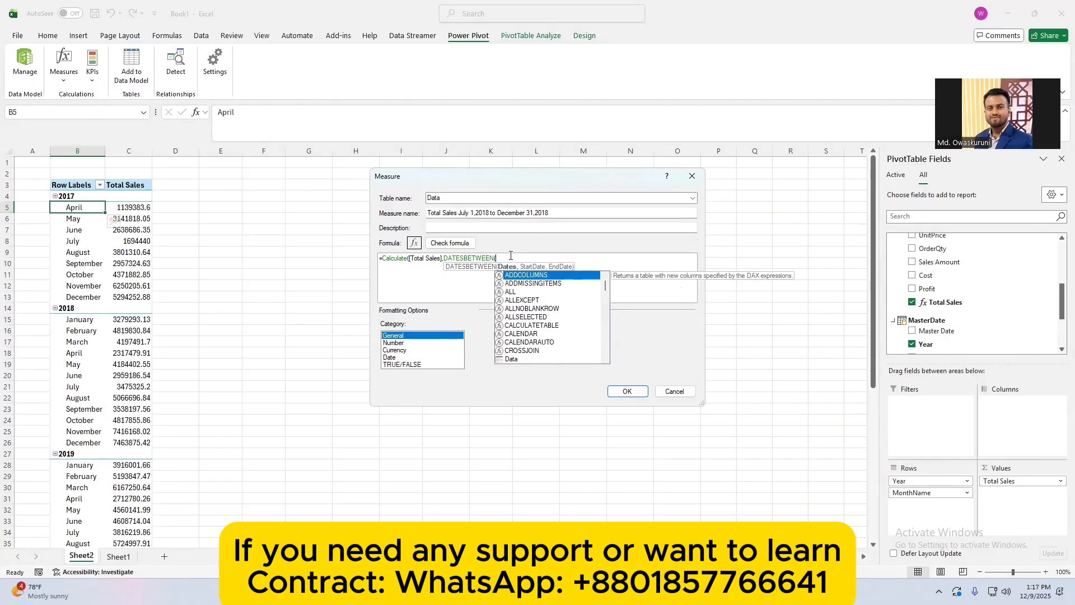
Complete the DATESBETWEEN filter with Data[SalesDate],"01/07/2018","31/12/2018")), check the formula and save the measure.
type("date")
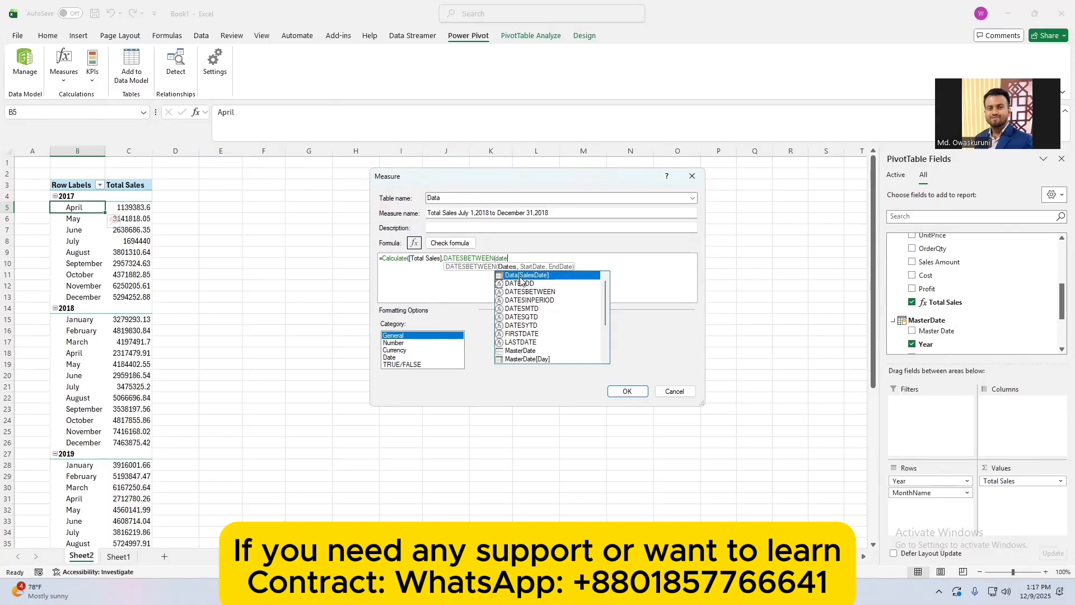
double_click(524, 275)
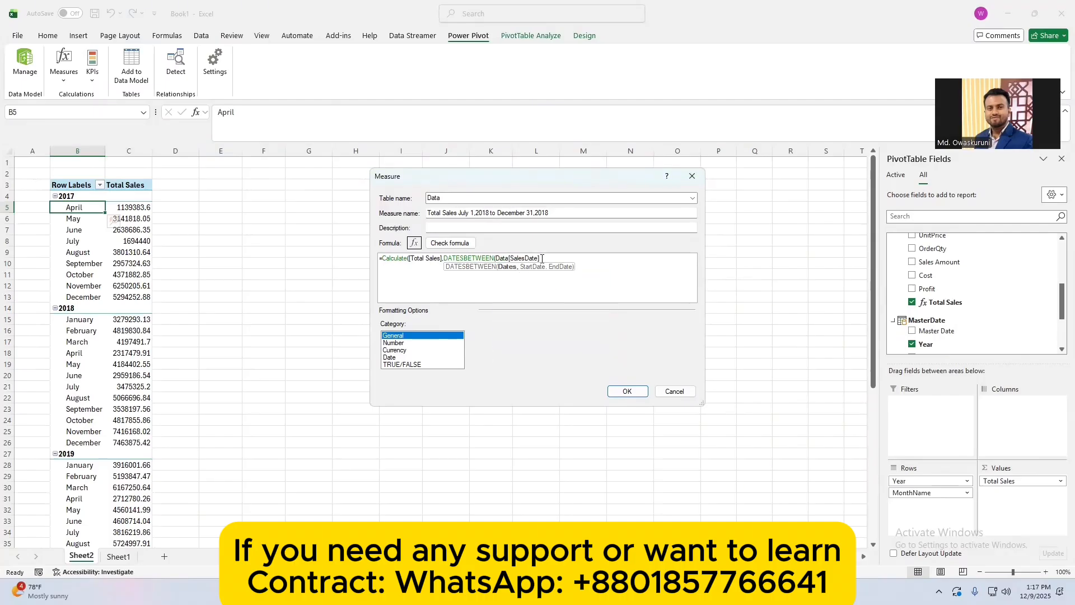
type(",")
type("01/07/2018\",")
type("\"31/12/")
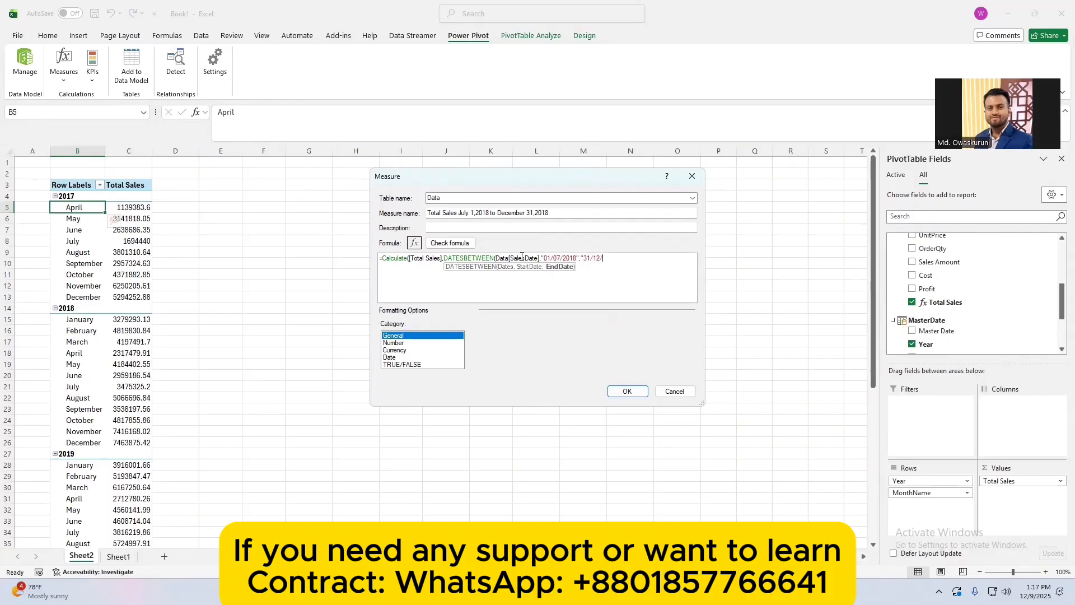
type("2018\"))")
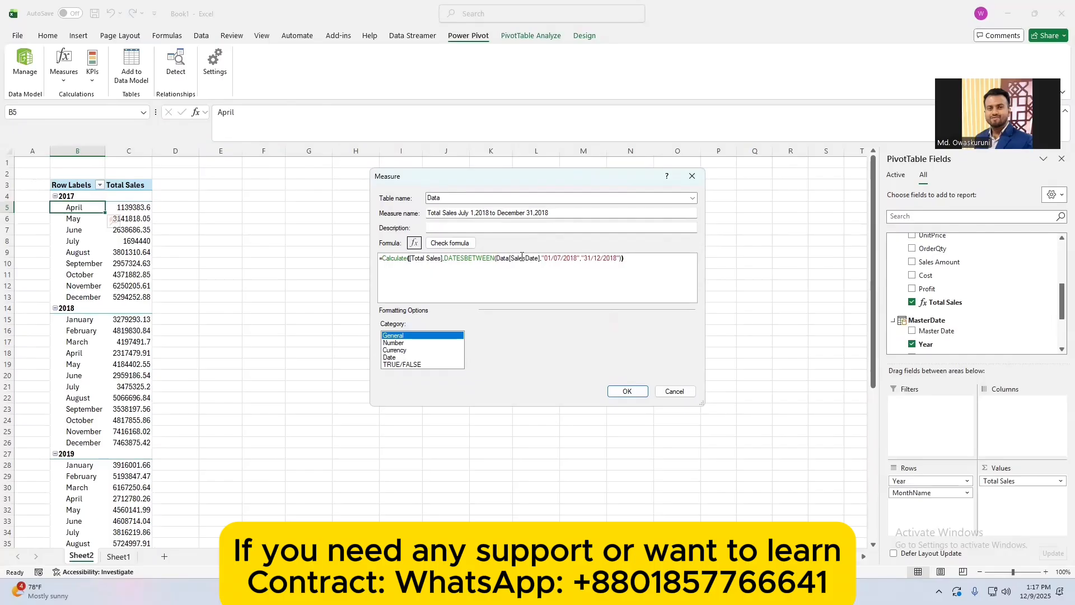
left_click(446, 243)
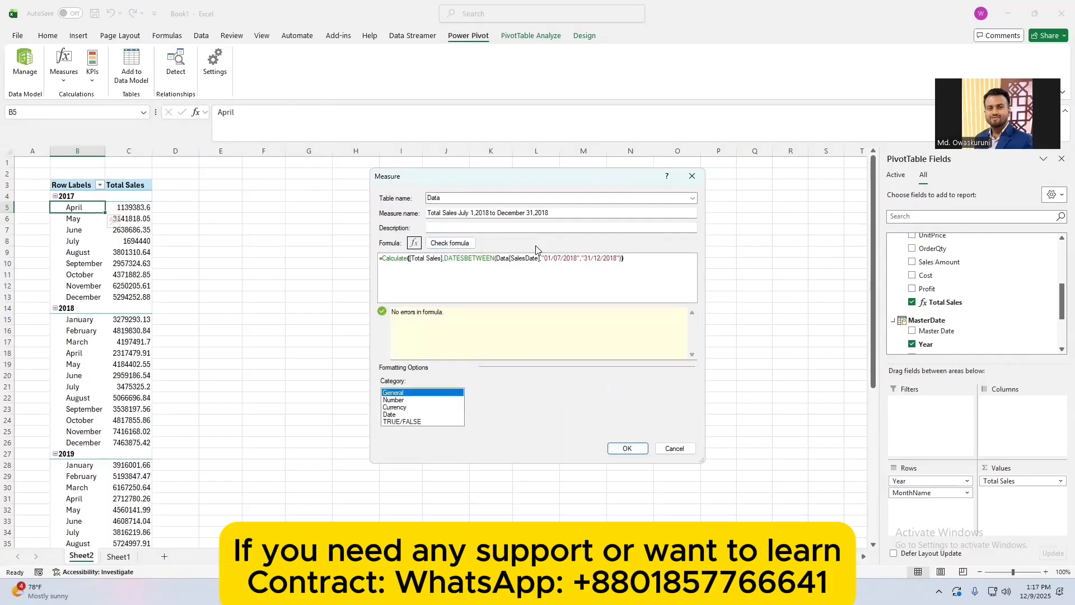
left_click(628, 447)
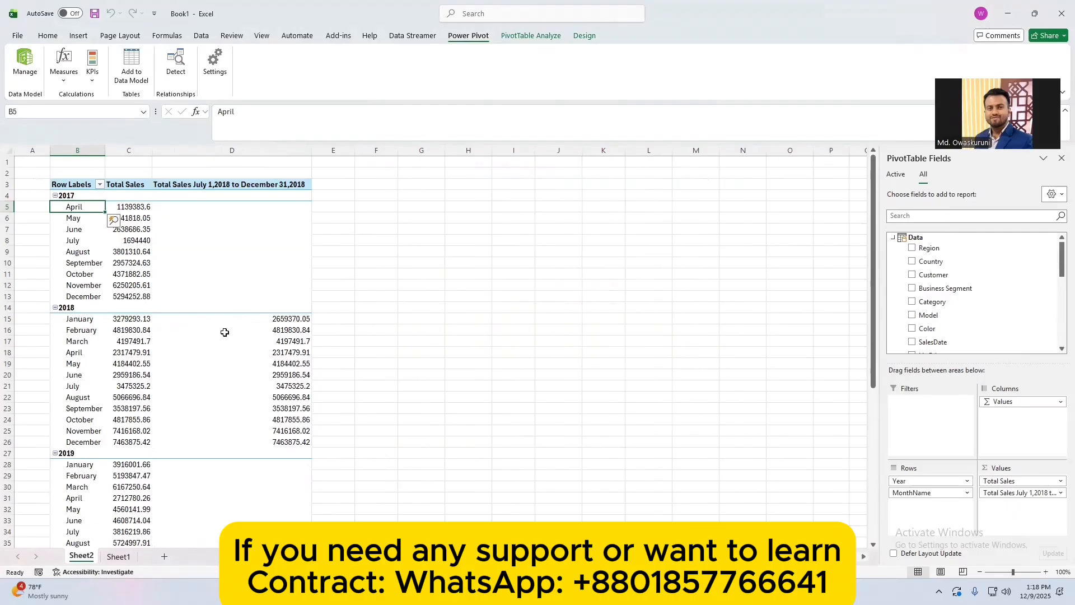
Remove the Total Sales and Total Sales July 1,2018 to December 31,2018 measures from the PivotTable values.
scroll(224, 332, "down", 1)
scroll(225, 332, "up", 1)
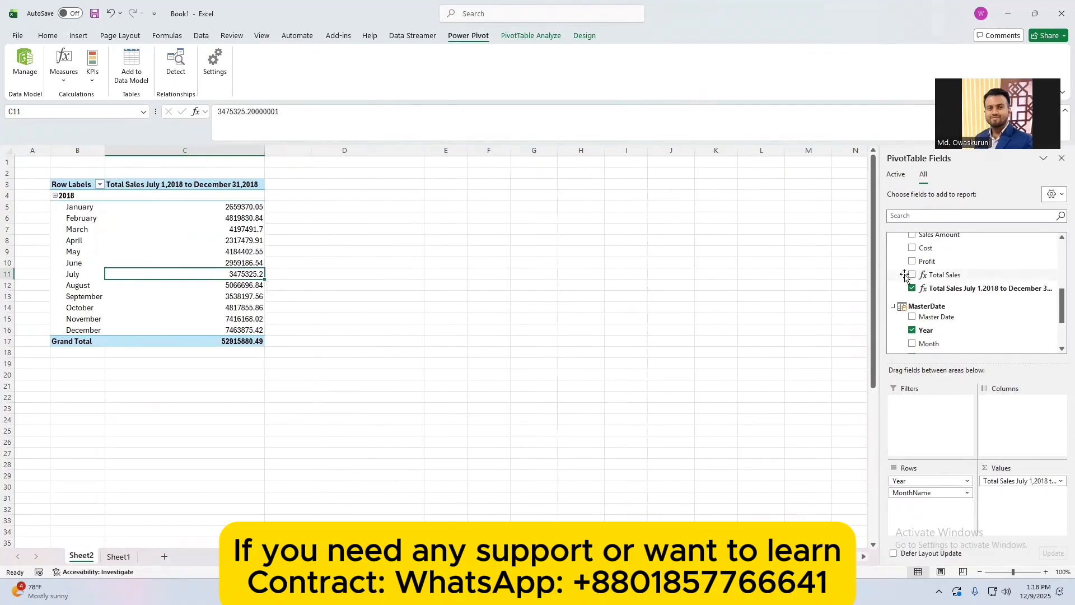
left_click(912, 289)
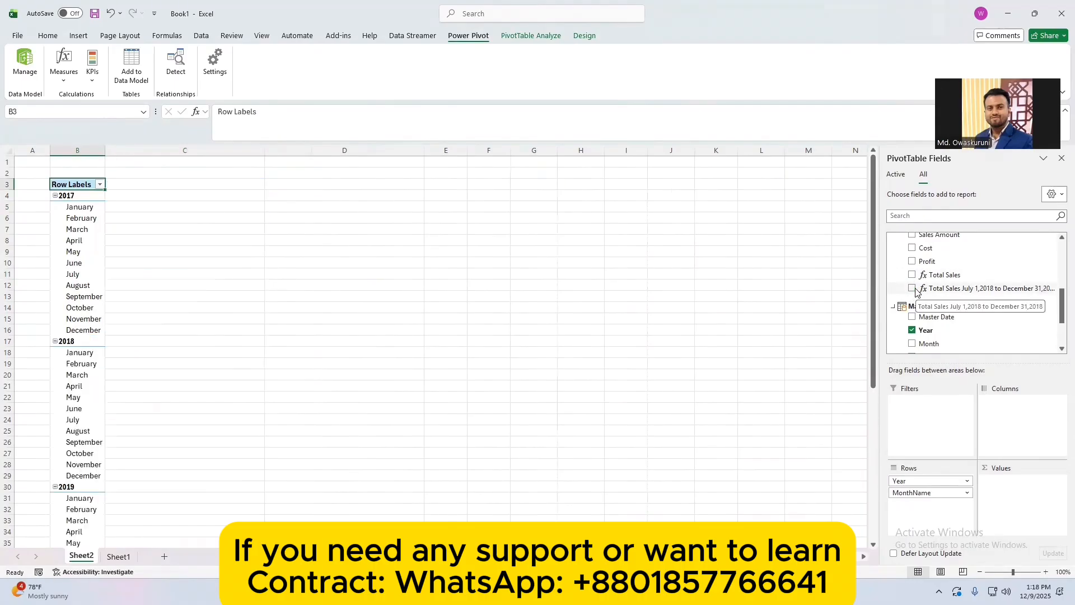
Add Country to the PivotTable rows and remove MonthName and Year so only countries are listed.
scroll(918, 288, "up", 3)
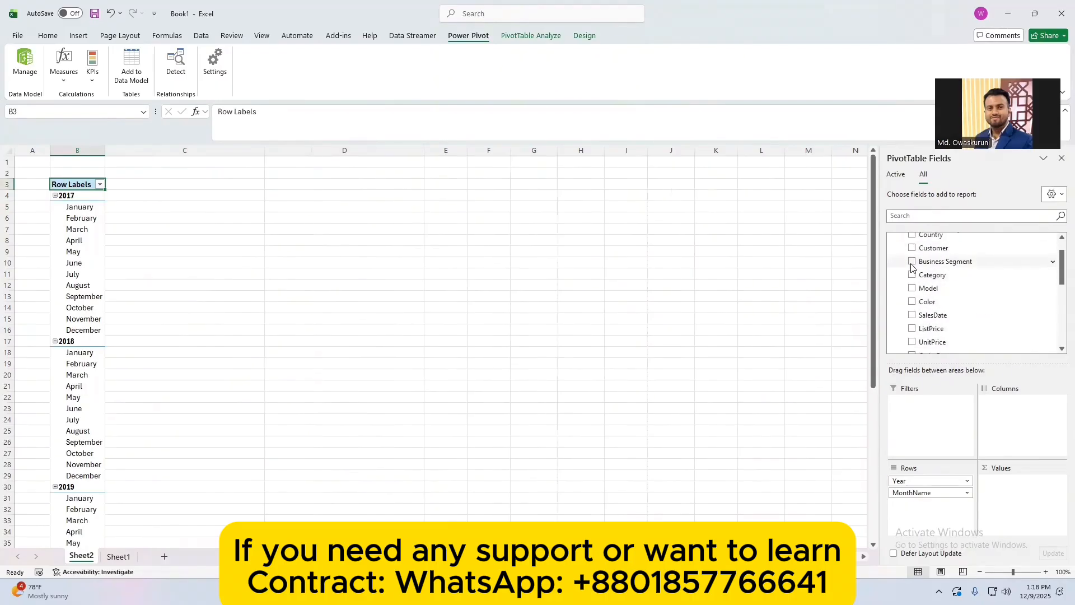
left_click(912, 261)
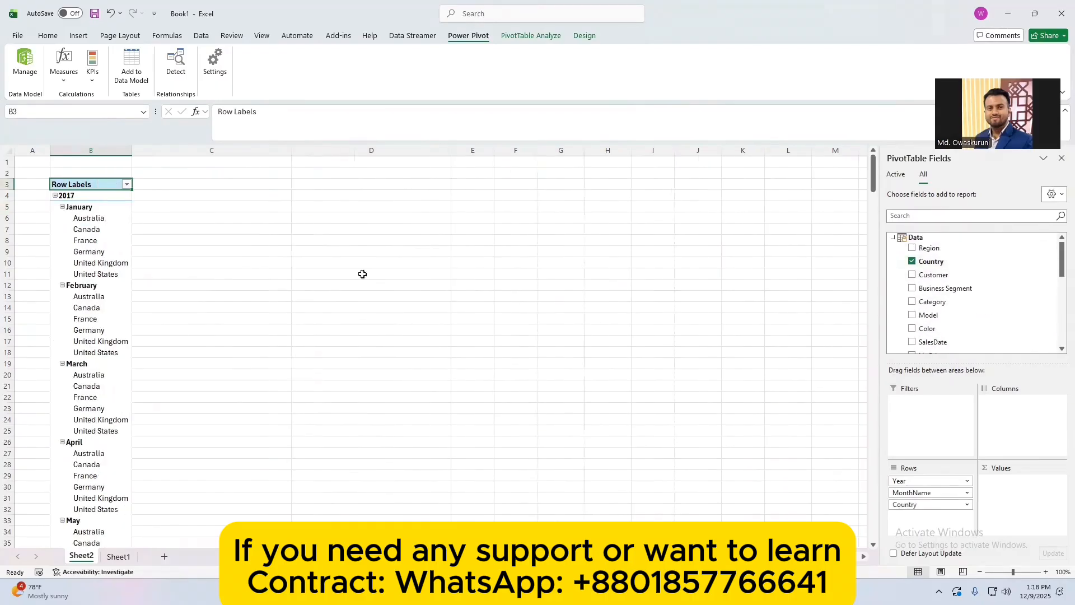
mouse_move(931, 261)
left_mouse_down()
mouse_move(929, 531)
mouse_move(935, 247)
left_mouse_up()
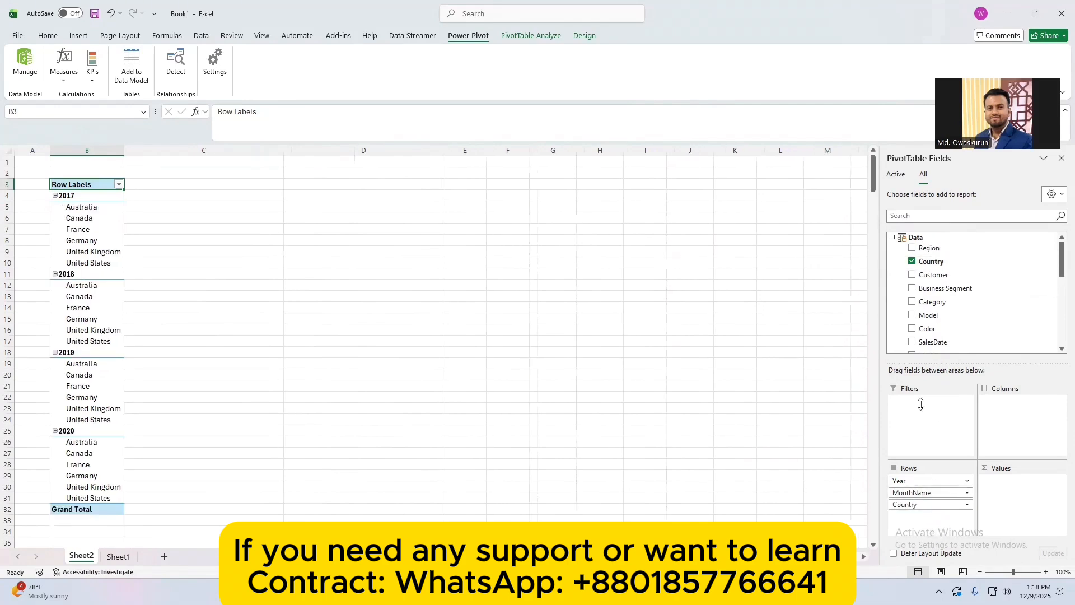
left_click_drag(907, 479, 941, 264)
scroll(935, 311, "down", 2)
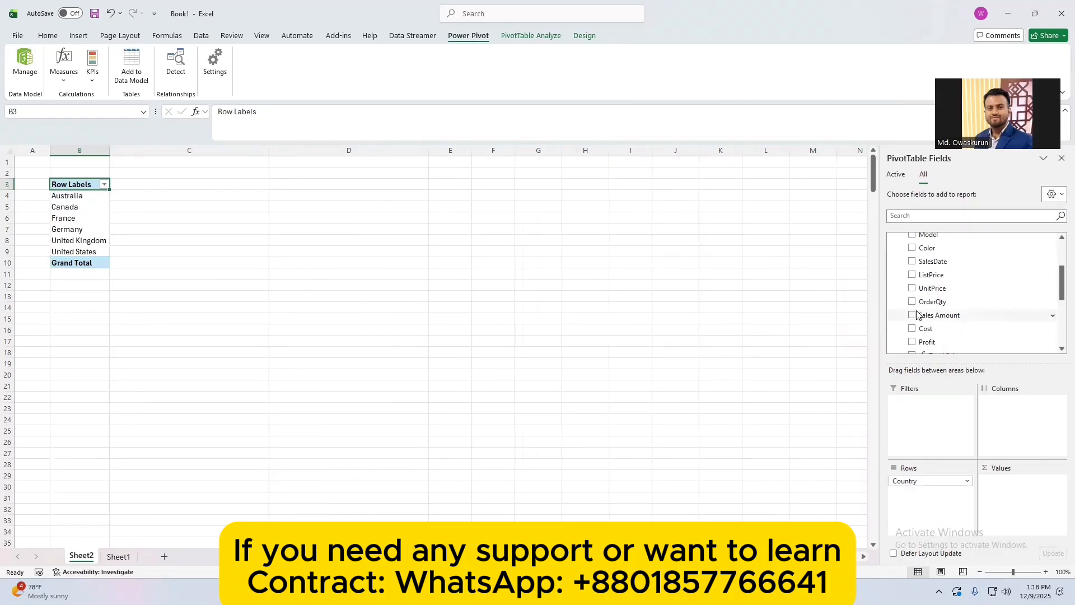
Add the Total Sales July 1,2018 to December 31,2018 measure to the PivotTable values, followed by the Total Sales measure.
left_click(916, 316)
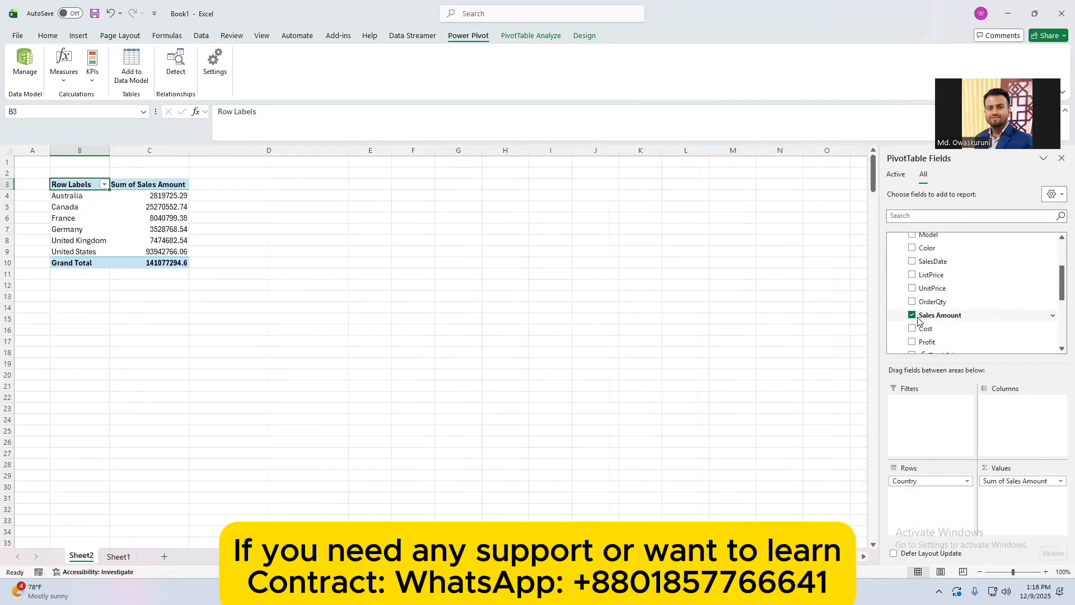
left_click(912, 315)
scroll(924, 297, "down", 3)
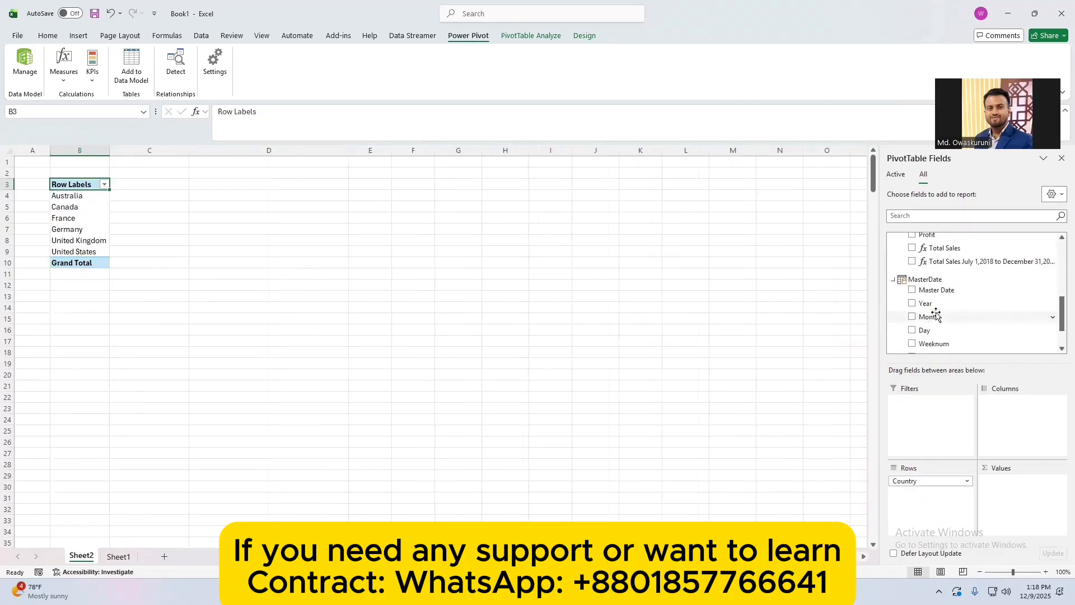
left_click(912, 261)
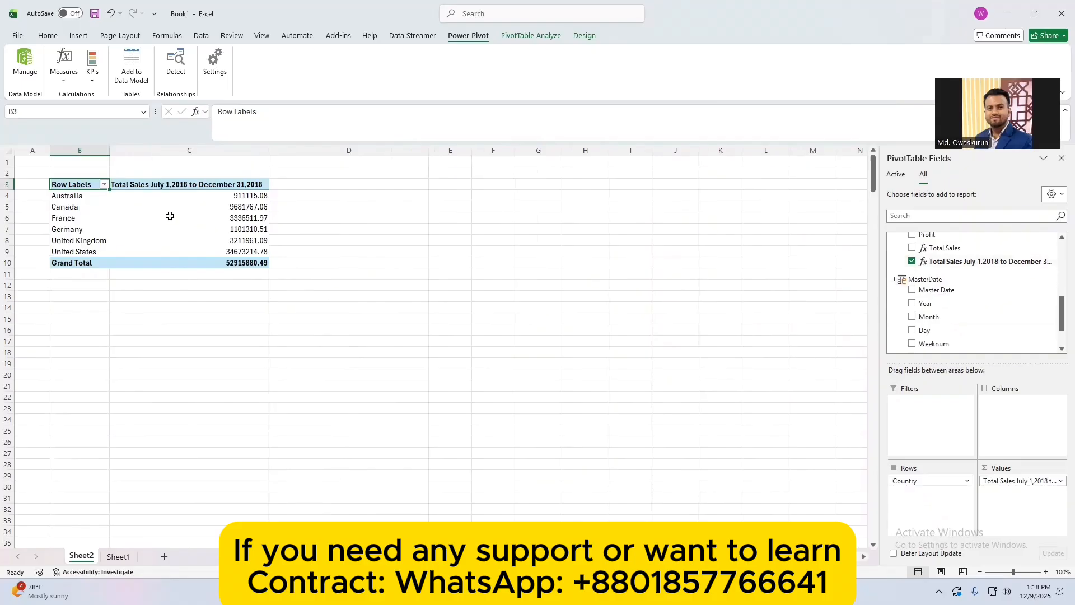
scroll(928, 307, "up", 2)
left_click_drag(928, 308, 1040, 509)
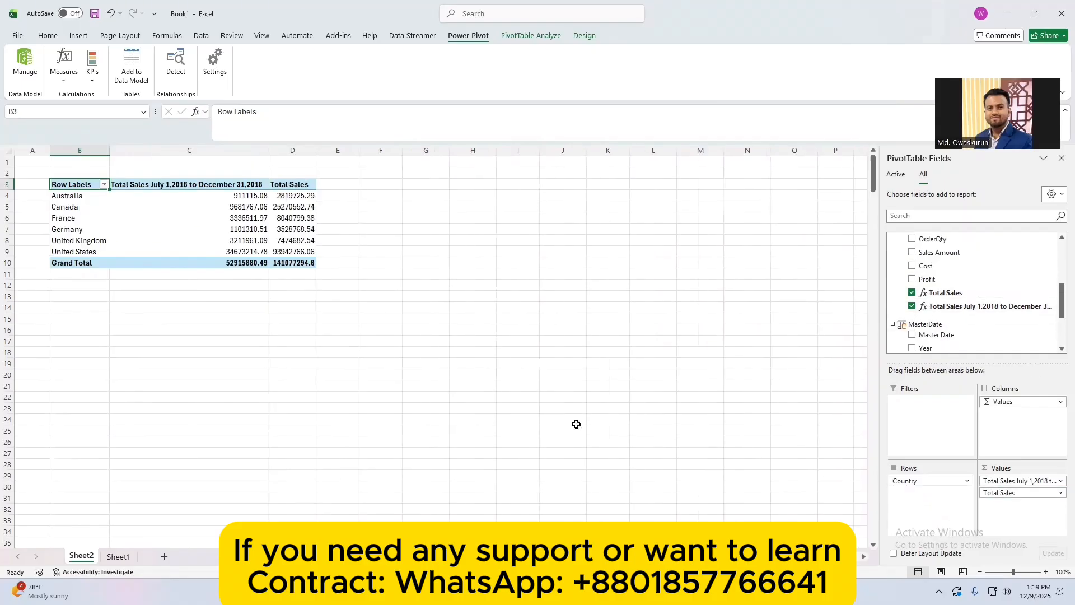
Compare each country's July to December 2018 sales with its overall total sales in the PivotTable.
left_click(236, 195)
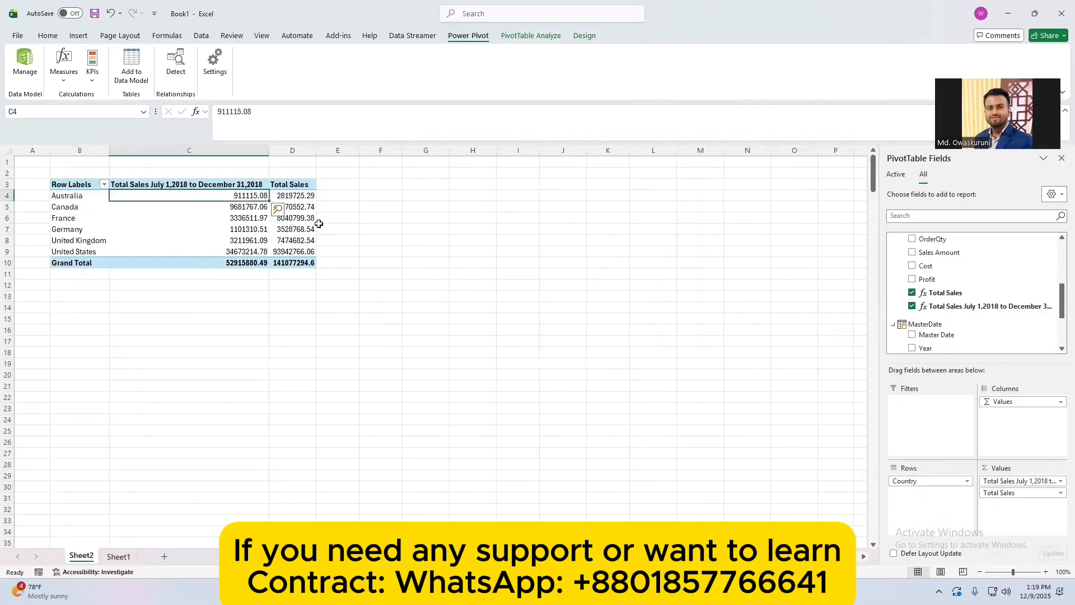
left_click(303, 197)
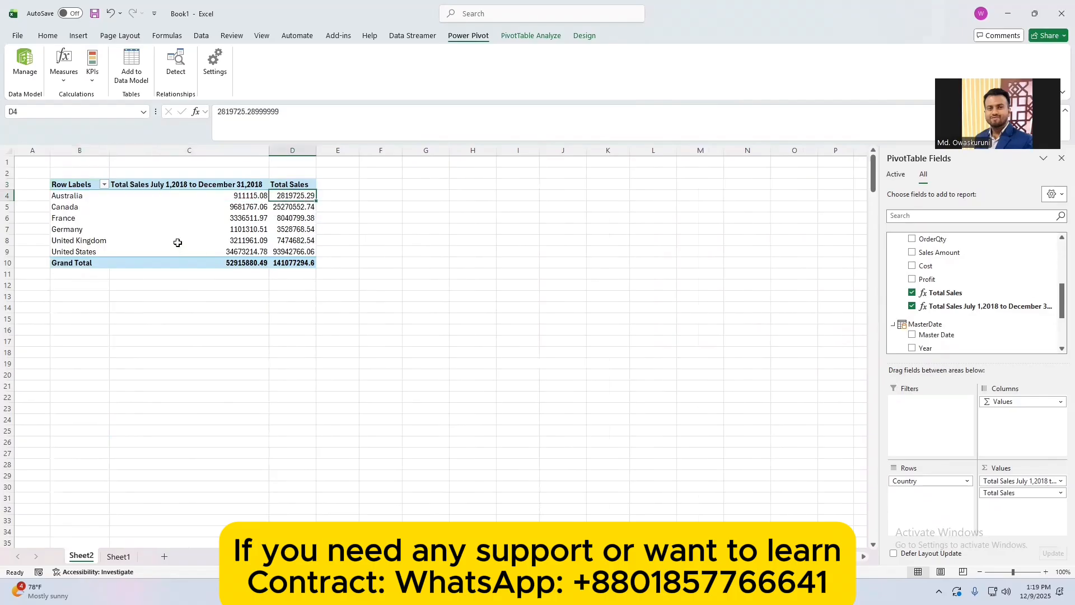
left_click_drag(193, 197, 195, 248)
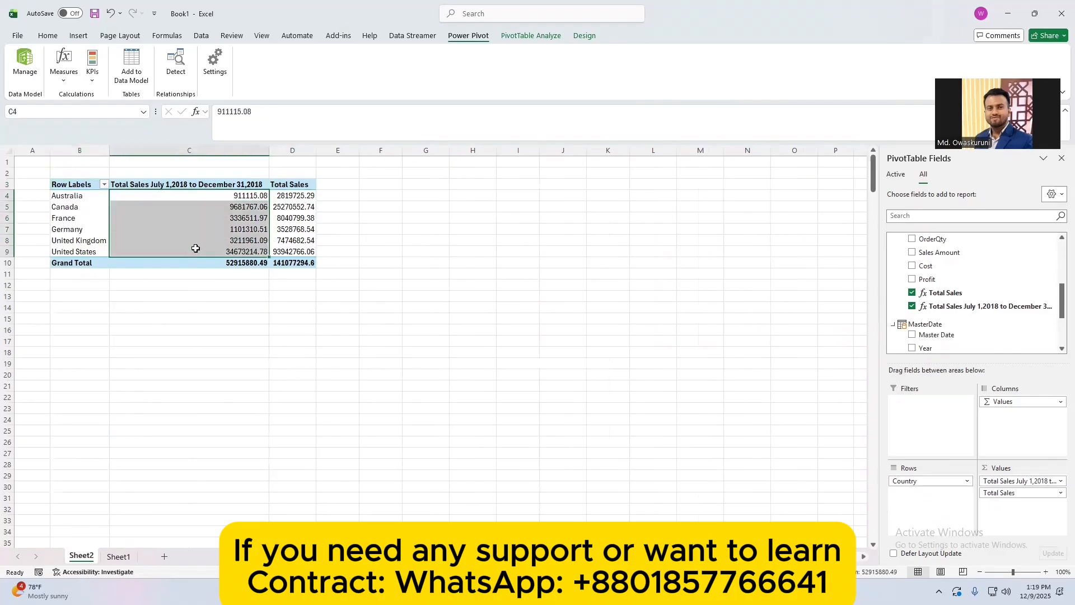
left_click(307, 205)
left_click(193, 202)
left_click_drag(194, 202, 246, 262)
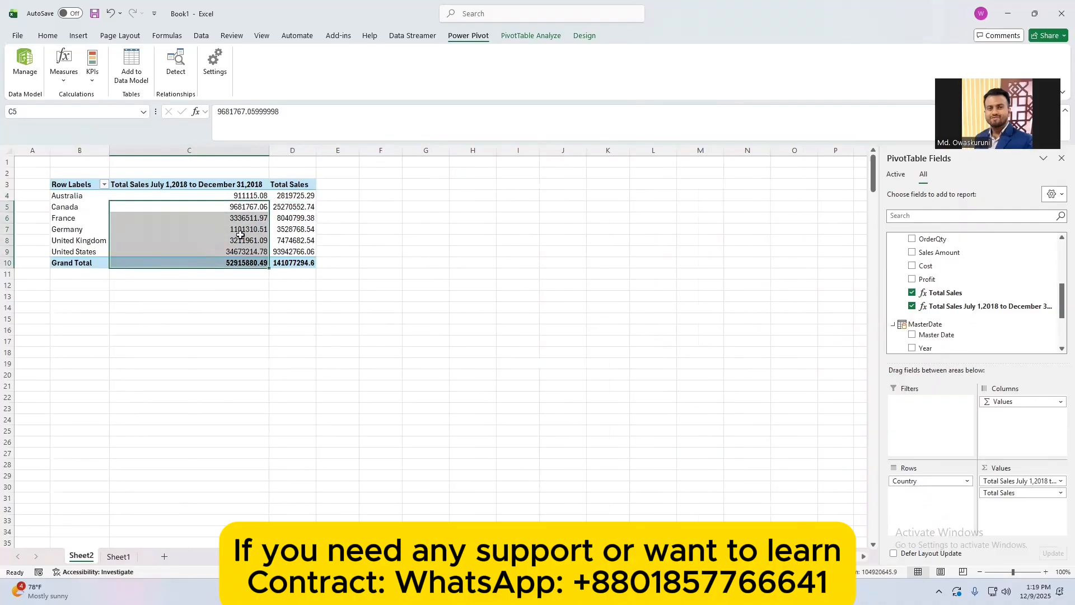
left_click_drag(282, 199, 292, 258)
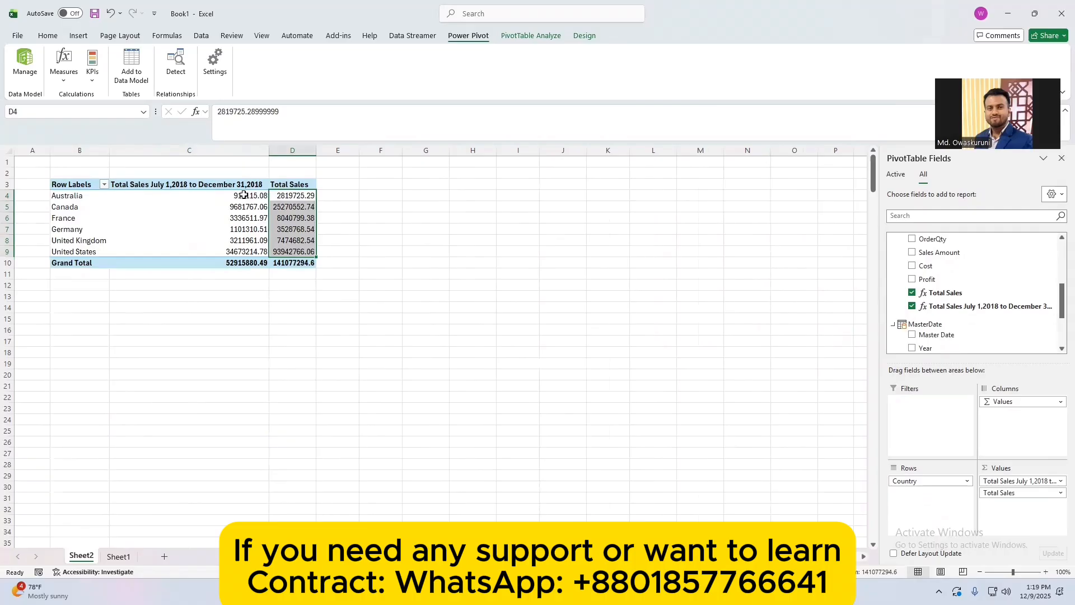
left_click_drag(245, 194, 242, 246)
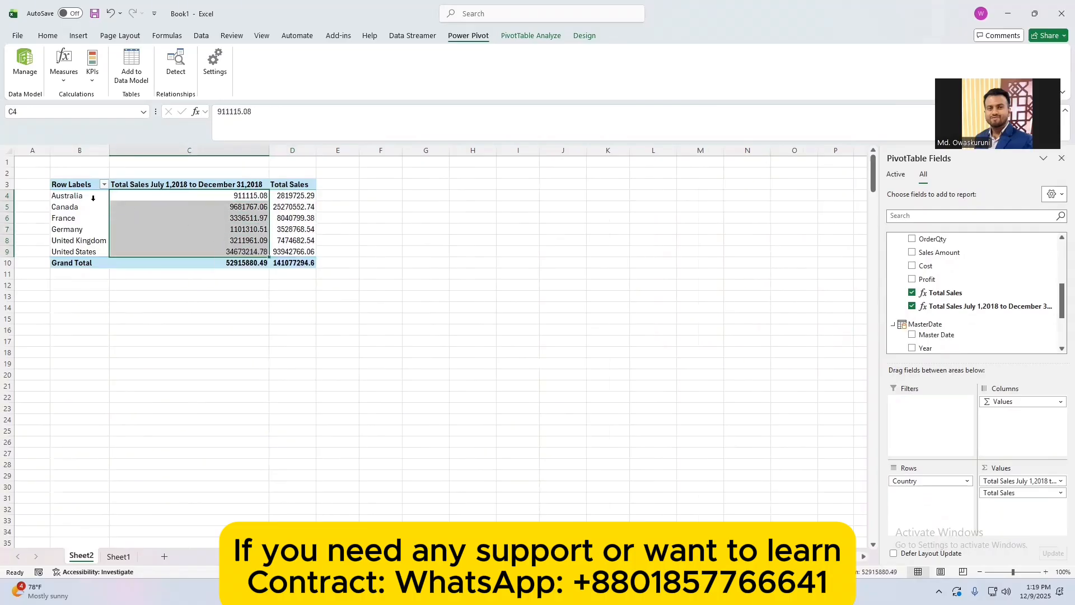
left_click_drag(96, 206, 95, 240)
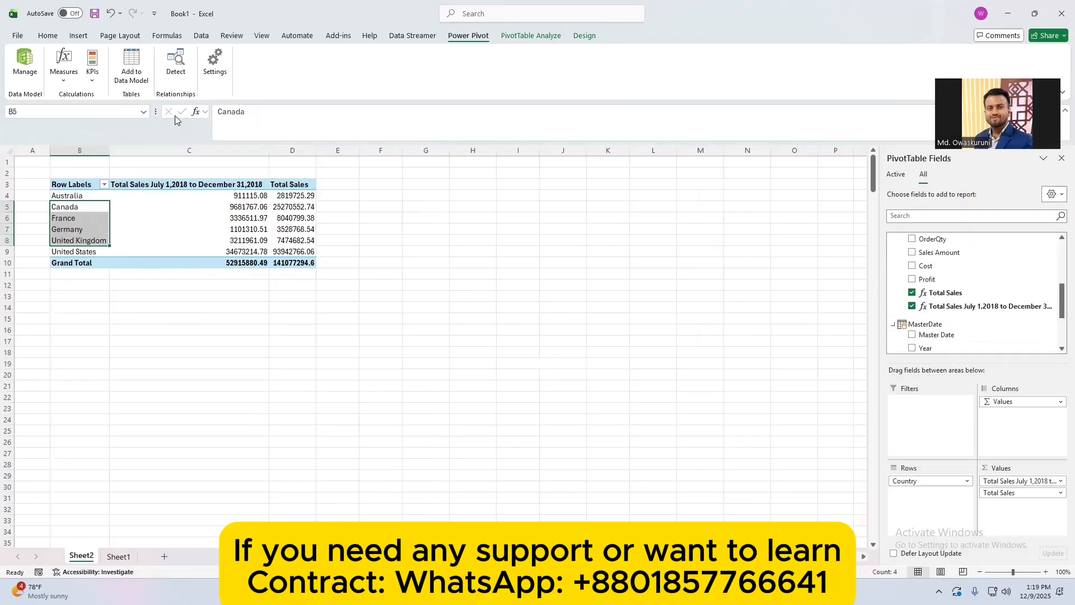
Start a new Power Pivot measure in the Data table and name it Last 6M Sales.
left_click(68, 74)
left_click(84, 100)
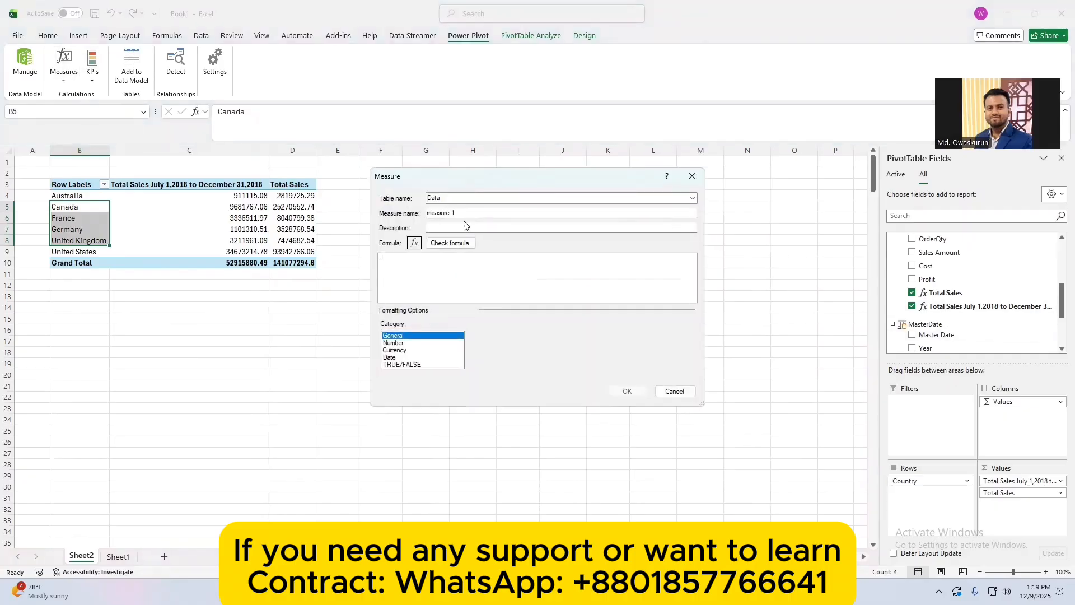
left_click(465, 212)
left_click_drag(465, 212, 303, 215)
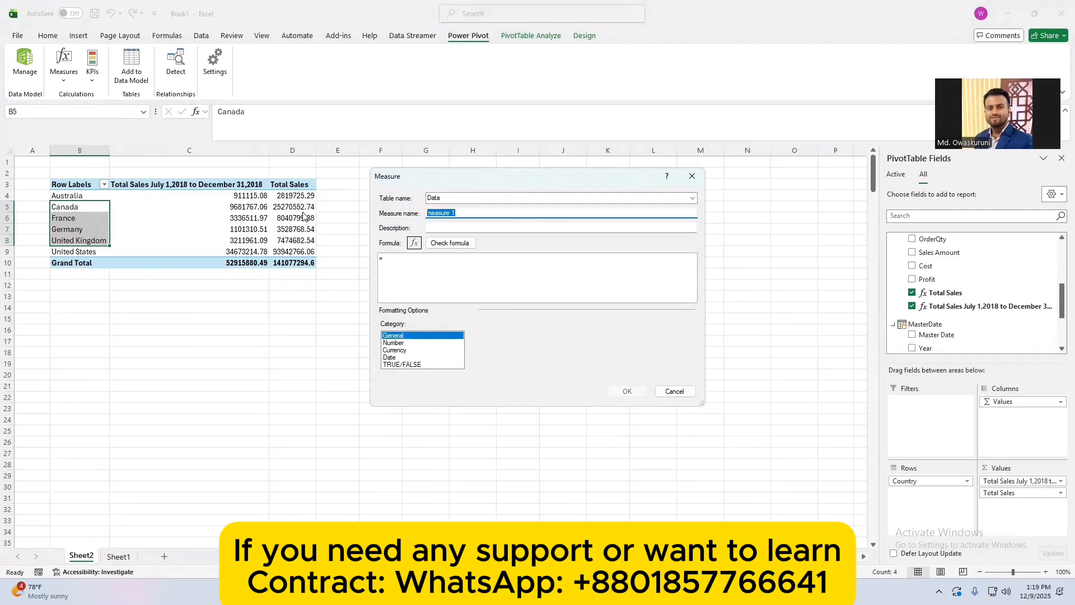
type("Last 6M sa")
key("BackSpace")
key("BackSpace")
key("BackSpace")
key("BackSpace")
key("BackSpace")
type("Sales")
Begin the measure's formula with Calculate, using [Total Sales] as the expression.
left_click(420, 281)
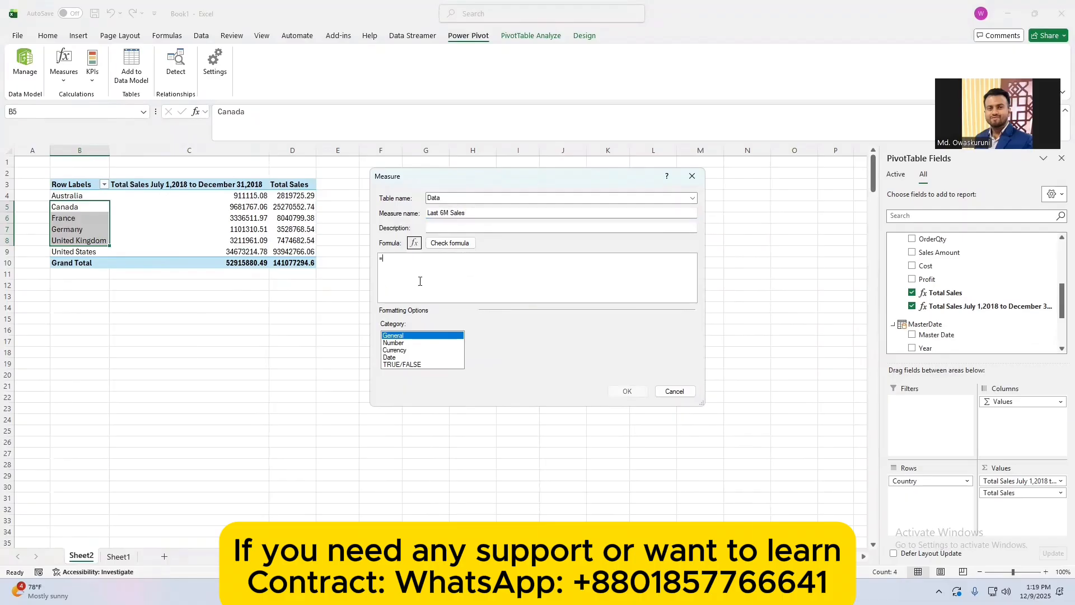
type("Calcualte")
key("BackSpace")
type("late")
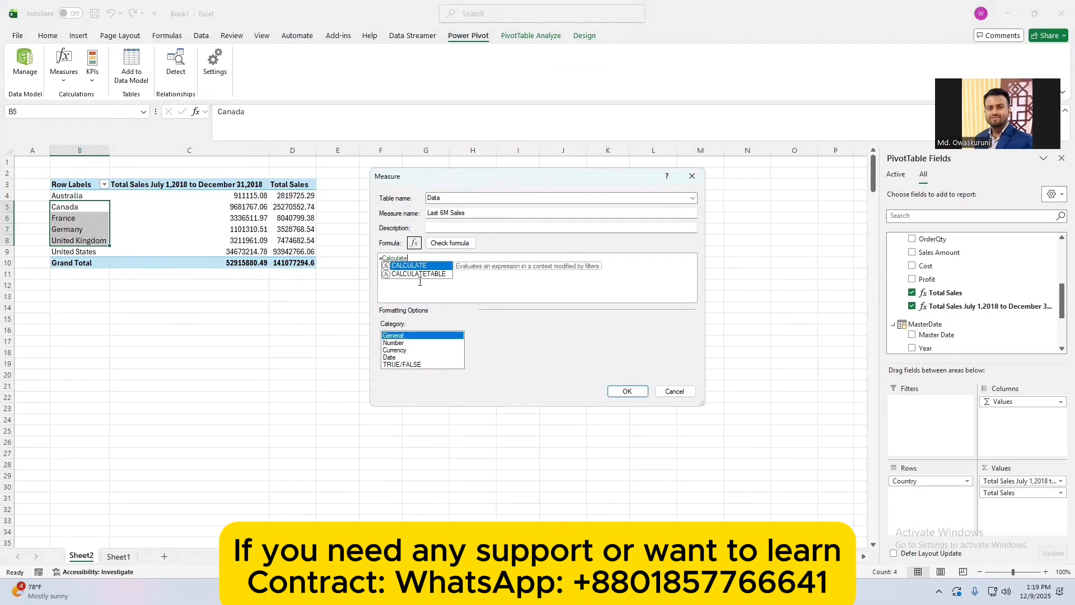
type("([to")
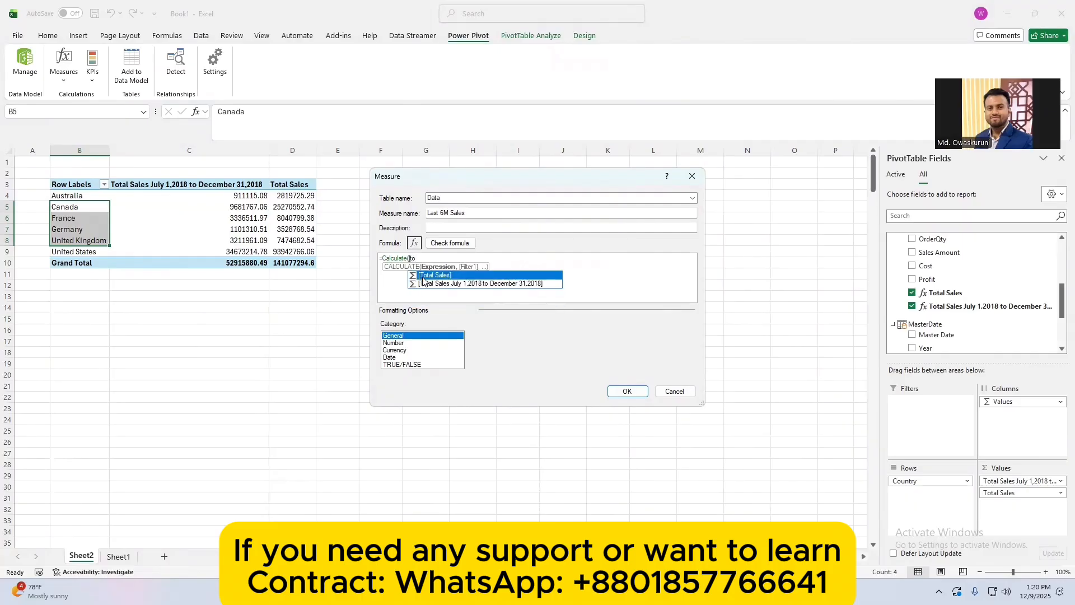
double_click(423, 277)
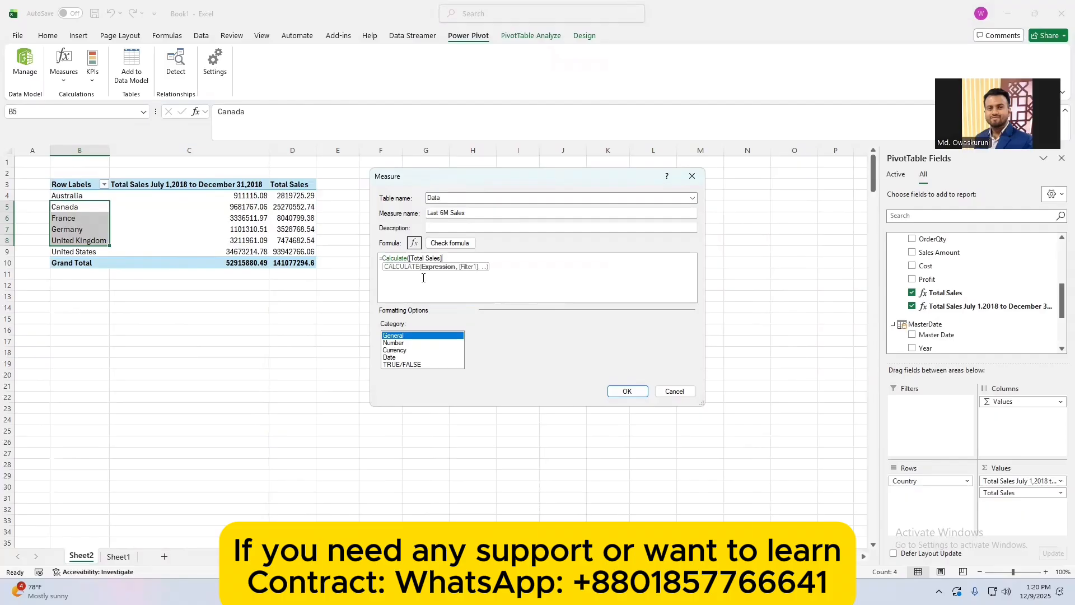
type(",")
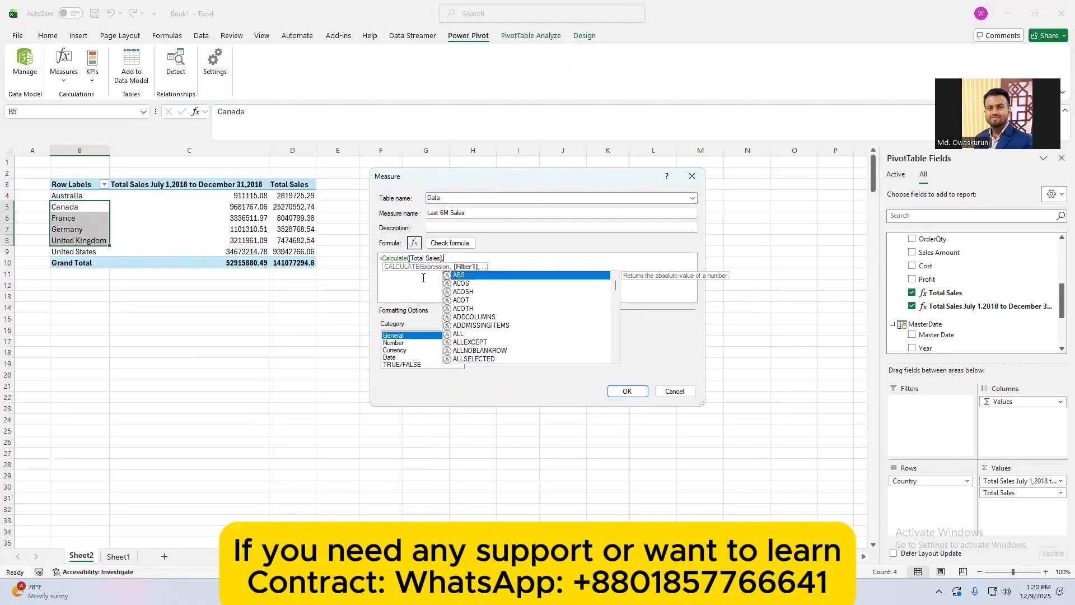
Add DATESINPERIOD over Data[SalesDate] as the Calculate filter, with the LASTDATE function opened as its start date.
type("dates")
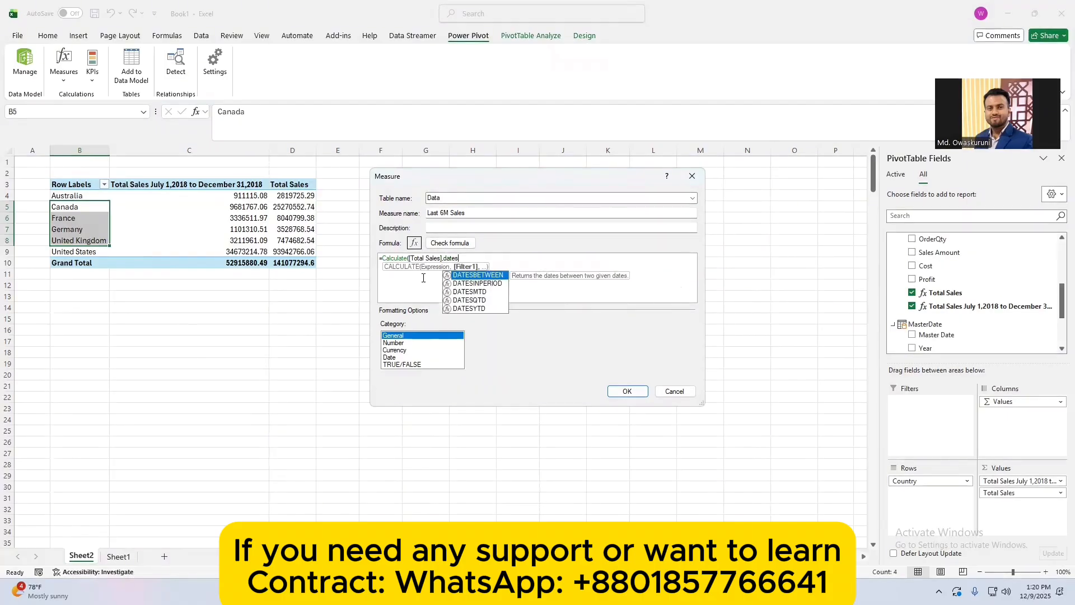
double_click(463, 283)
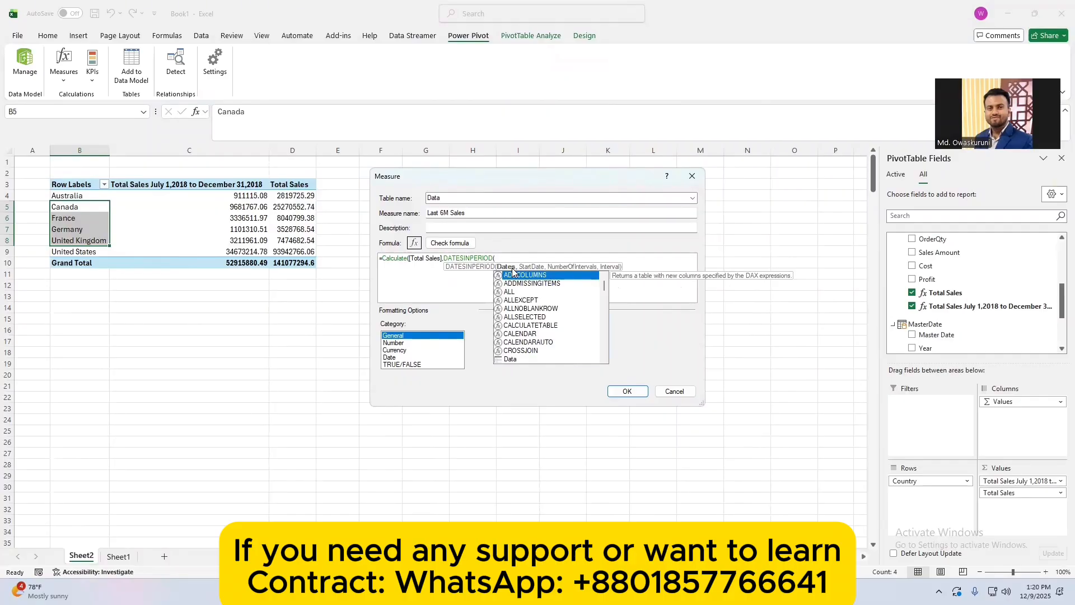
type("d")
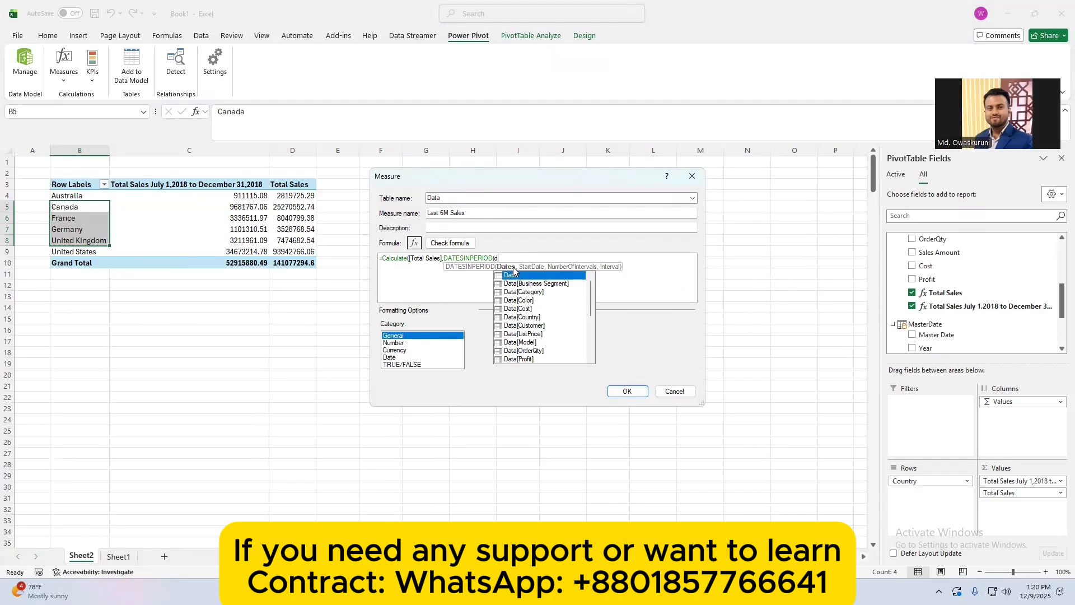
type("at")
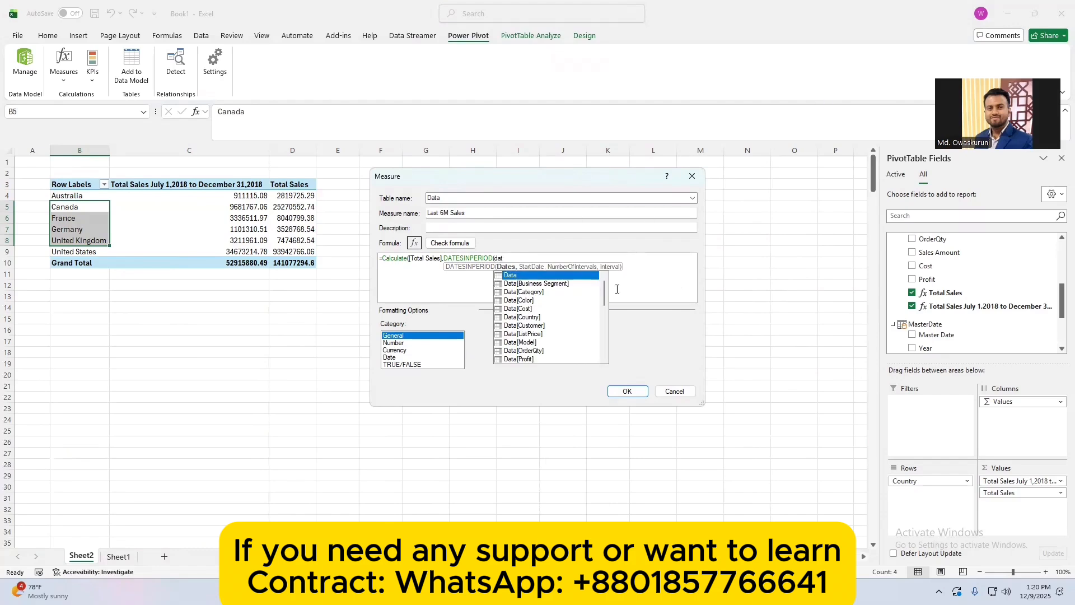
scroll(559, 334, "down", 2)
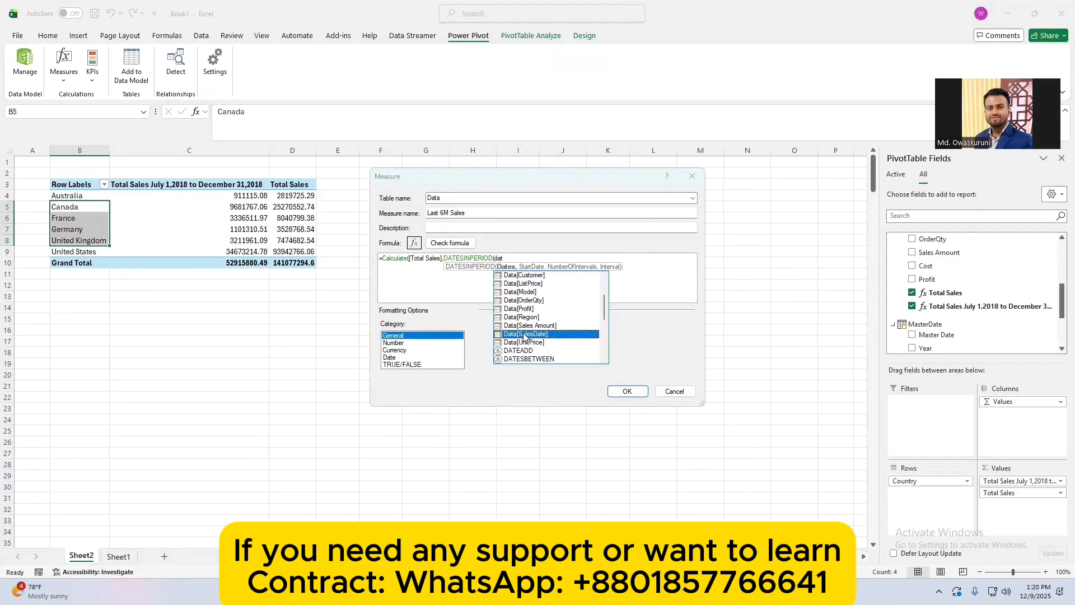
double_click(526, 334)
type(",")
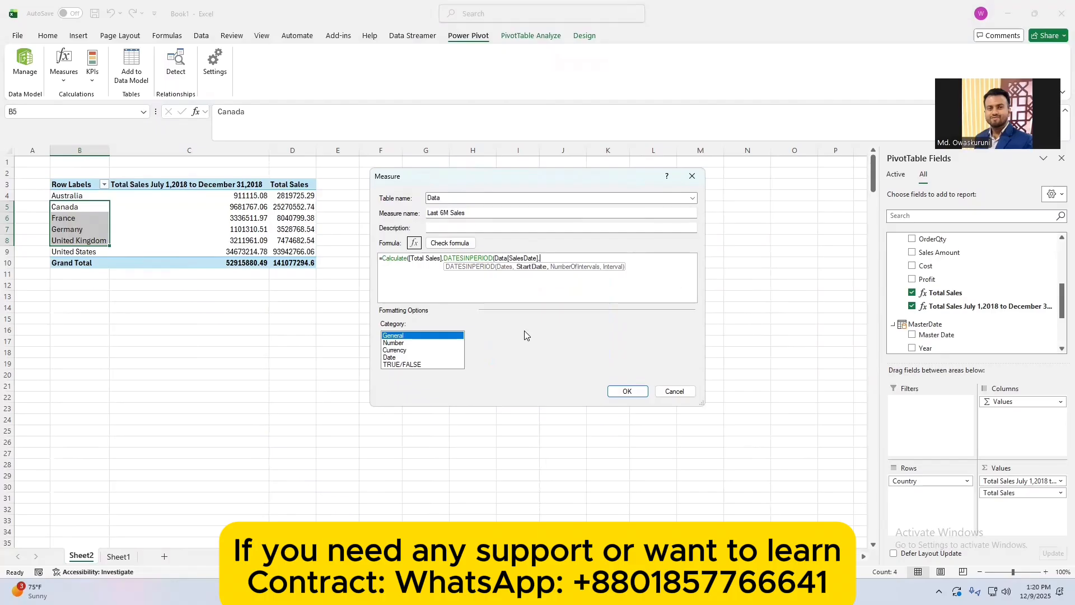
type("last")
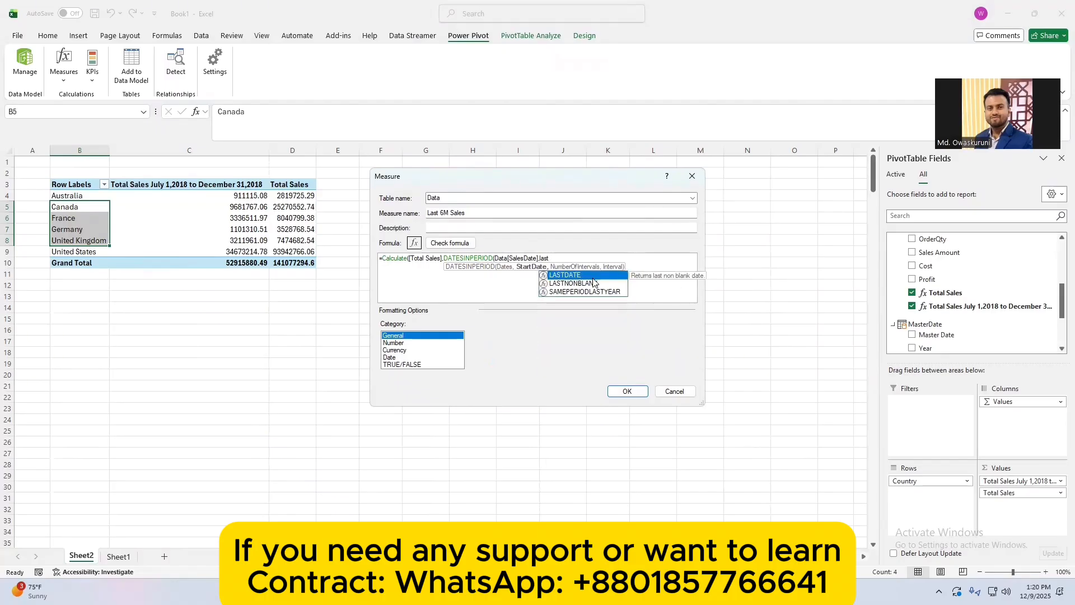
key("Tab")
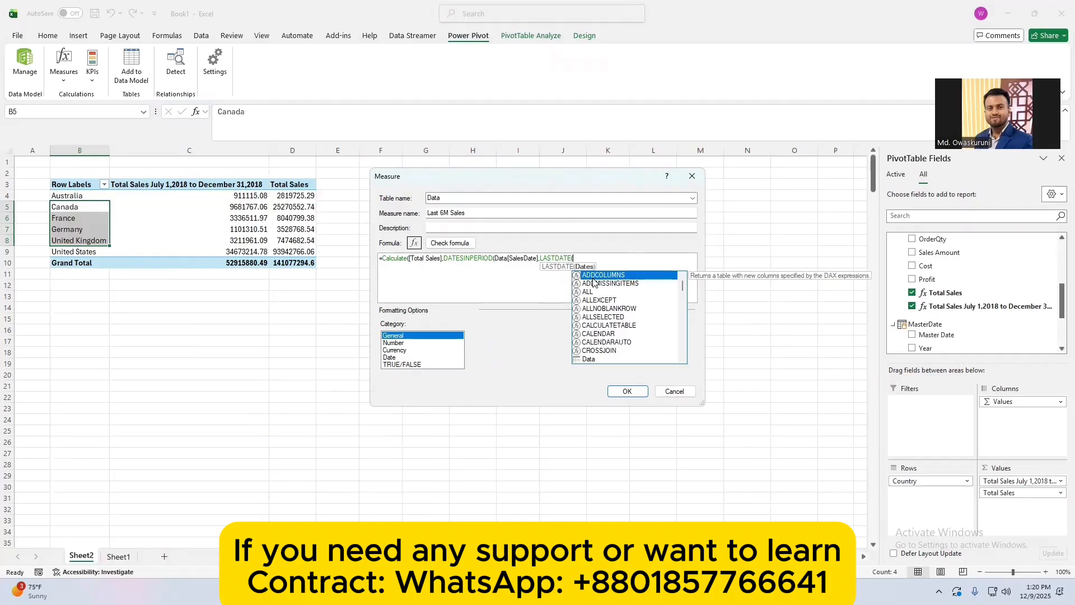
type("sa")
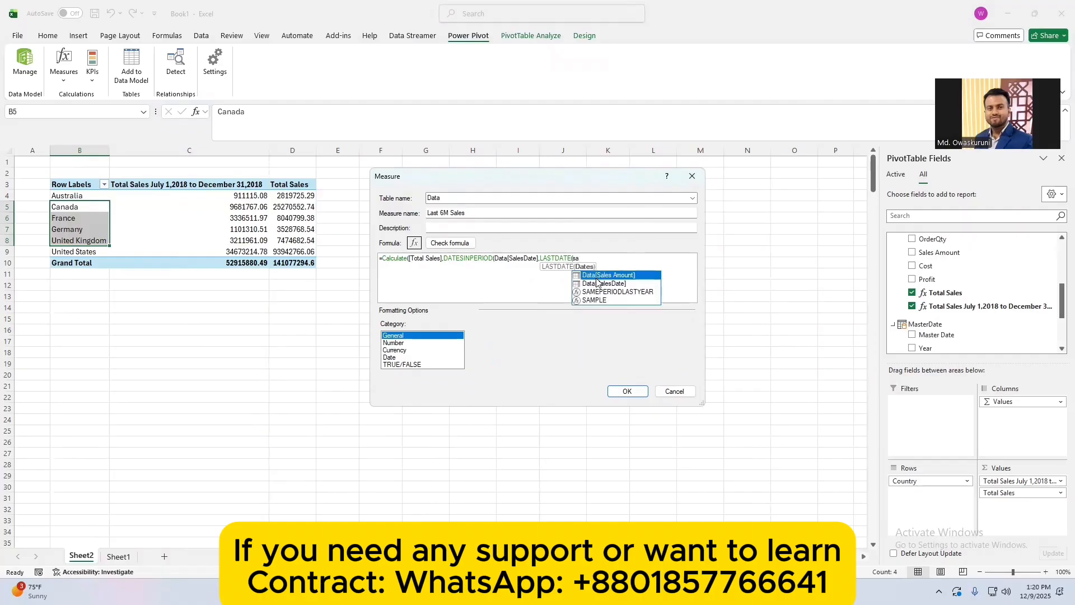
double_click(589, 276)
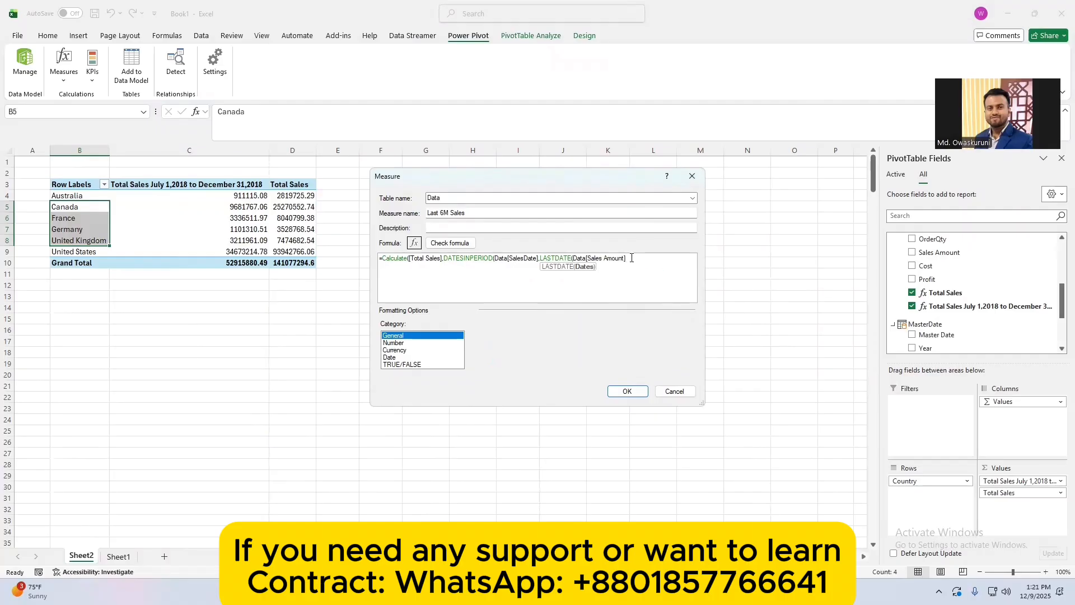
left_click_drag(632, 258, 572, 258)
key("BackSpace")
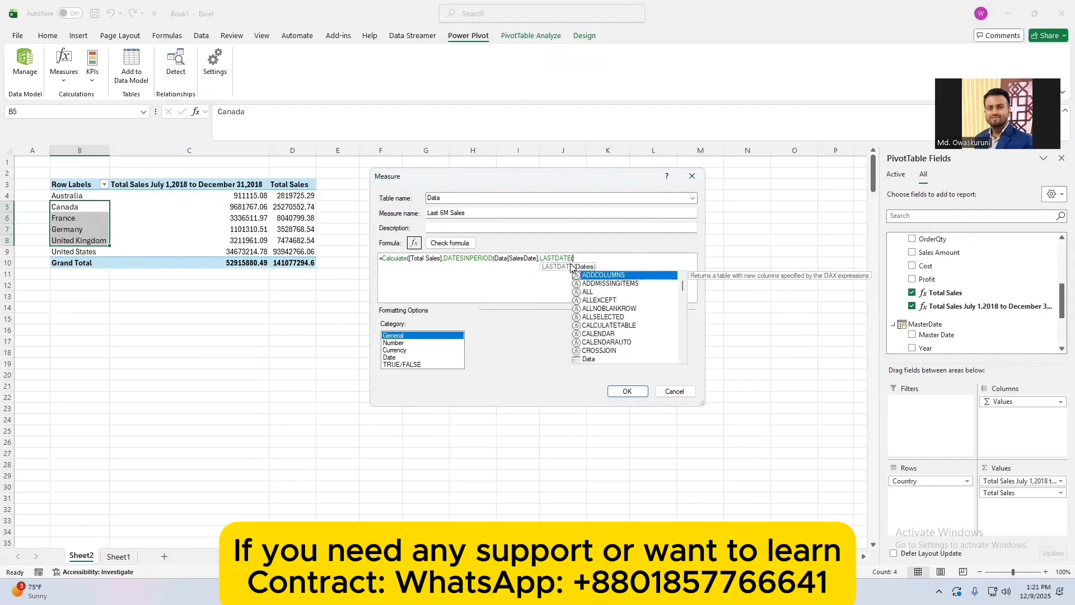
type("s")
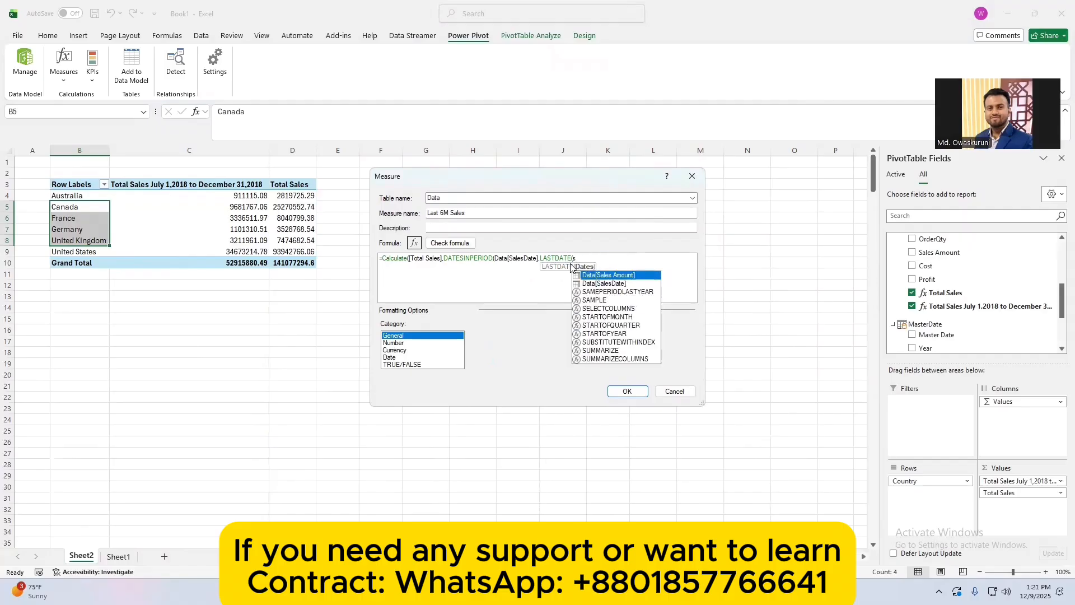
key("BackSpace")
Complete LASTDATE with Data[SalesDate] and set the DATESINPERIOD number of intervals to -6 and the interval to MONTH.
type("dat")
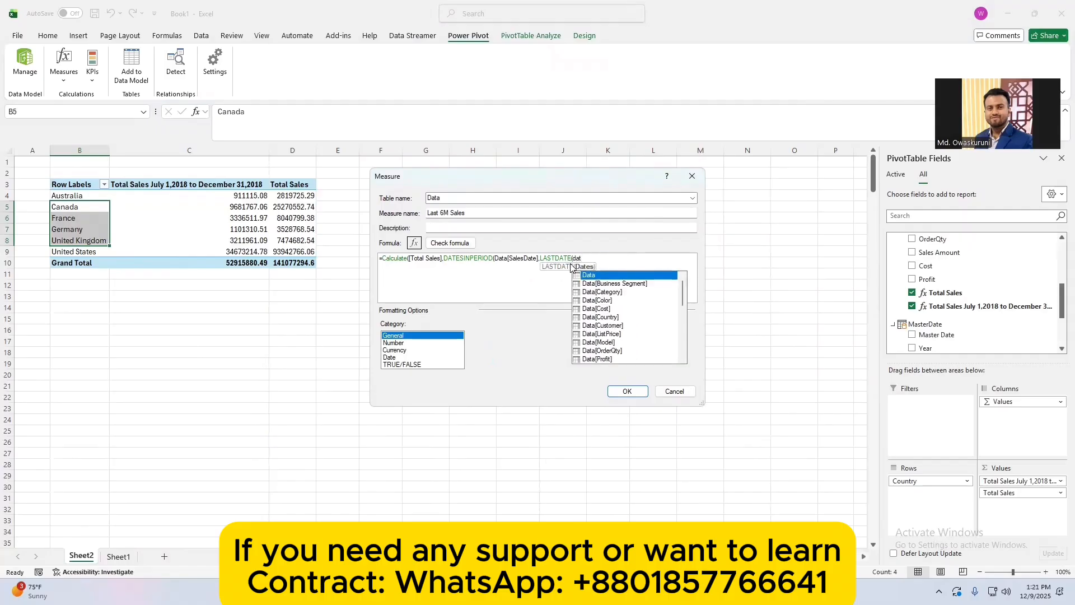
scroll(613, 347, "down", 1)
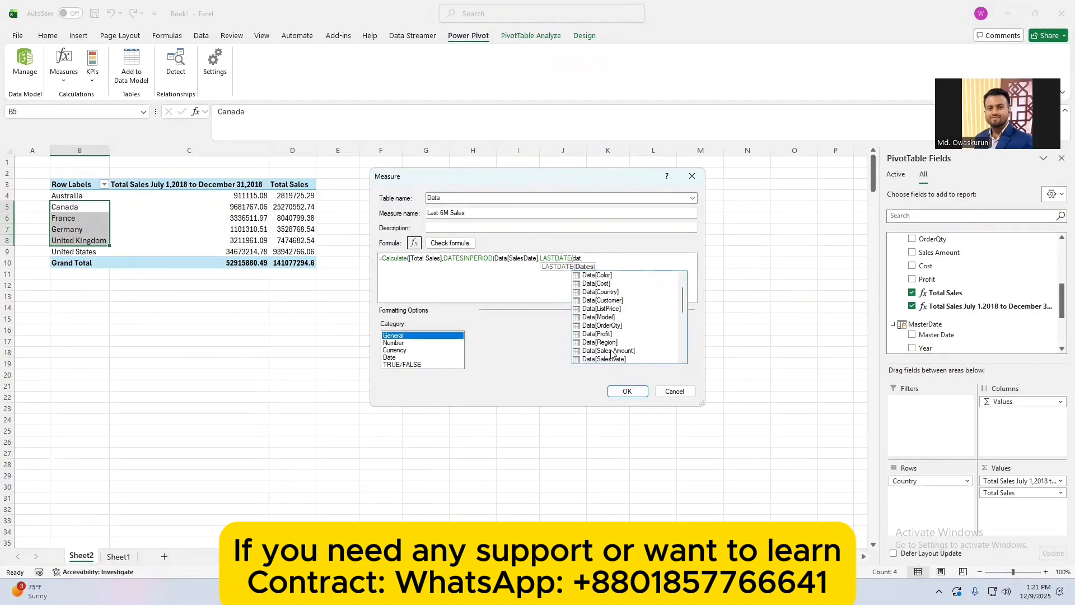
double_click(610, 358)
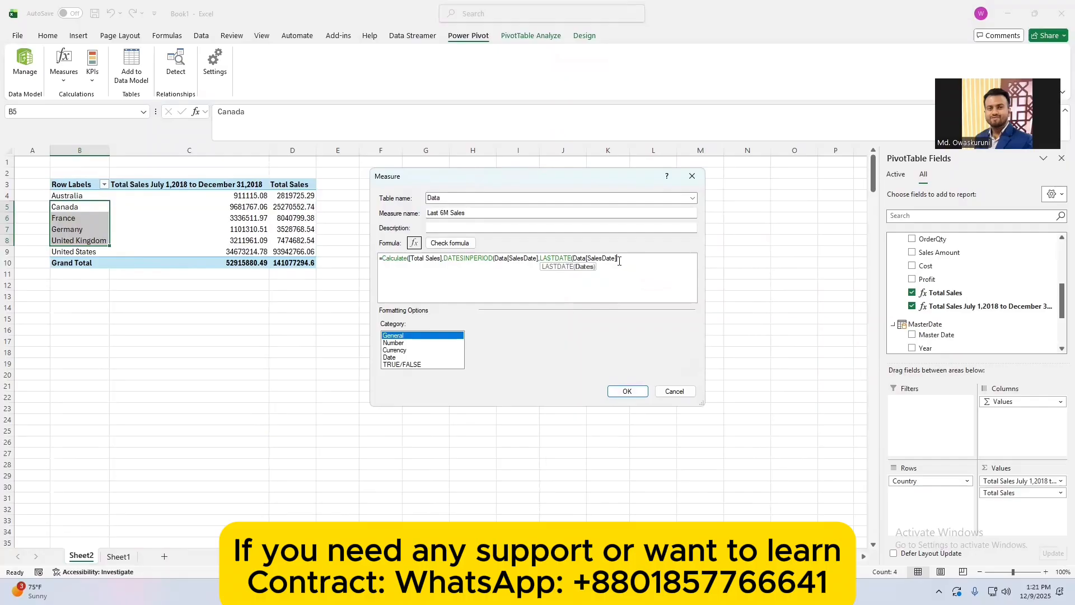
type("),-6")
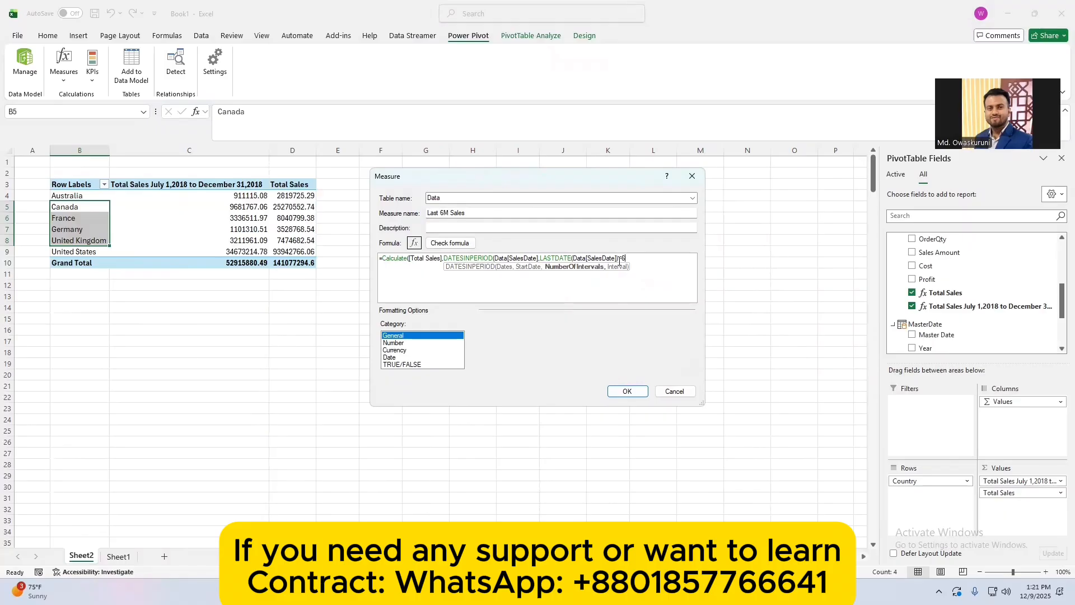
type(",month")
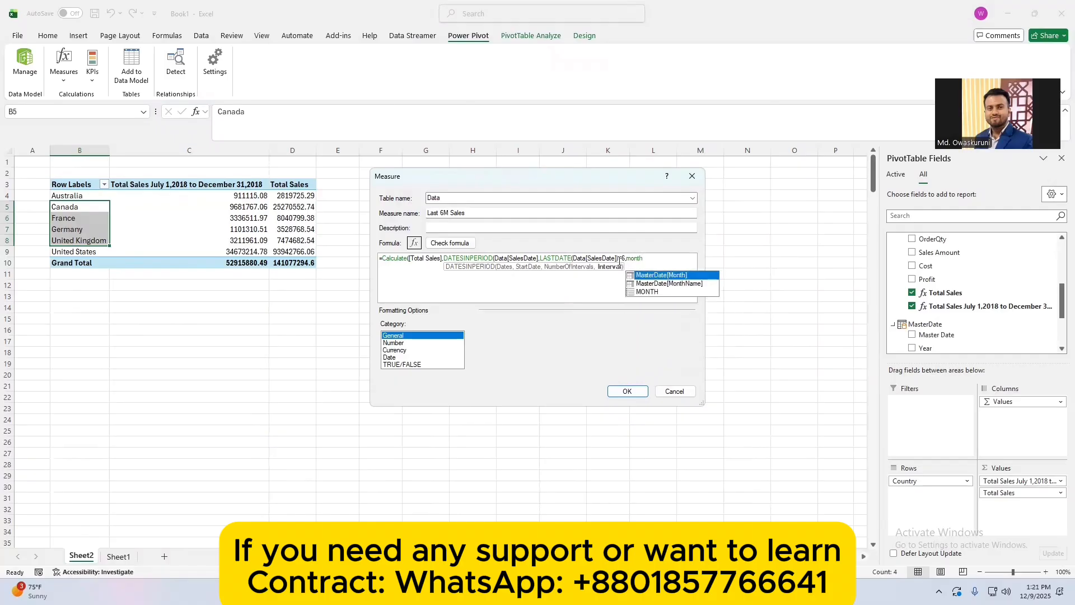
double_click(649, 292)
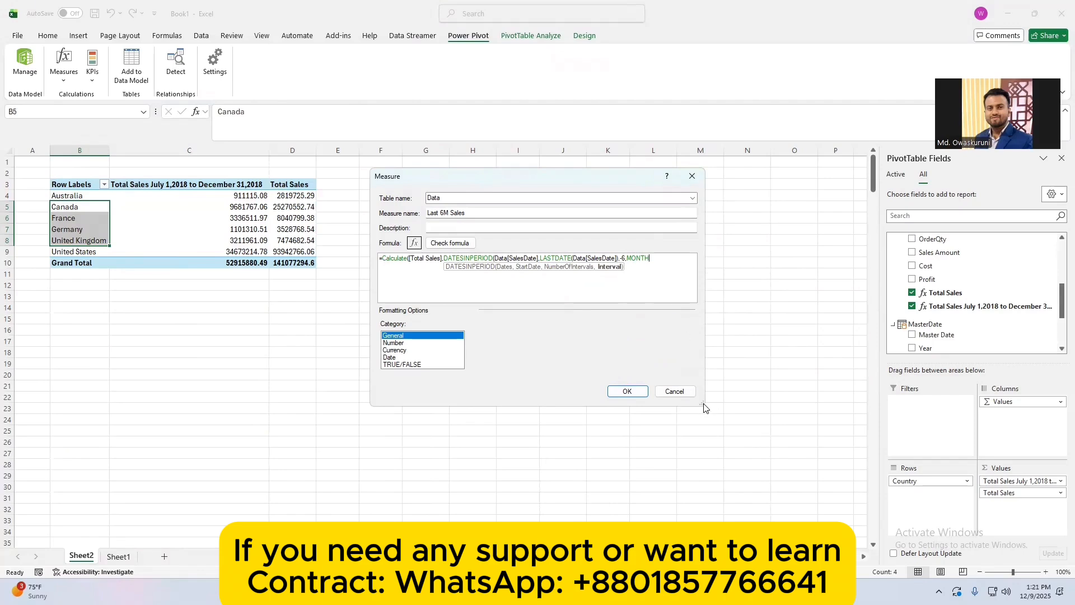
Enlarge the measure editor and its formula text, and examine each DATESINPERIOD argument: dates, start date, number of intervals and interval.
left_click_drag(704, 404, 934, 573)
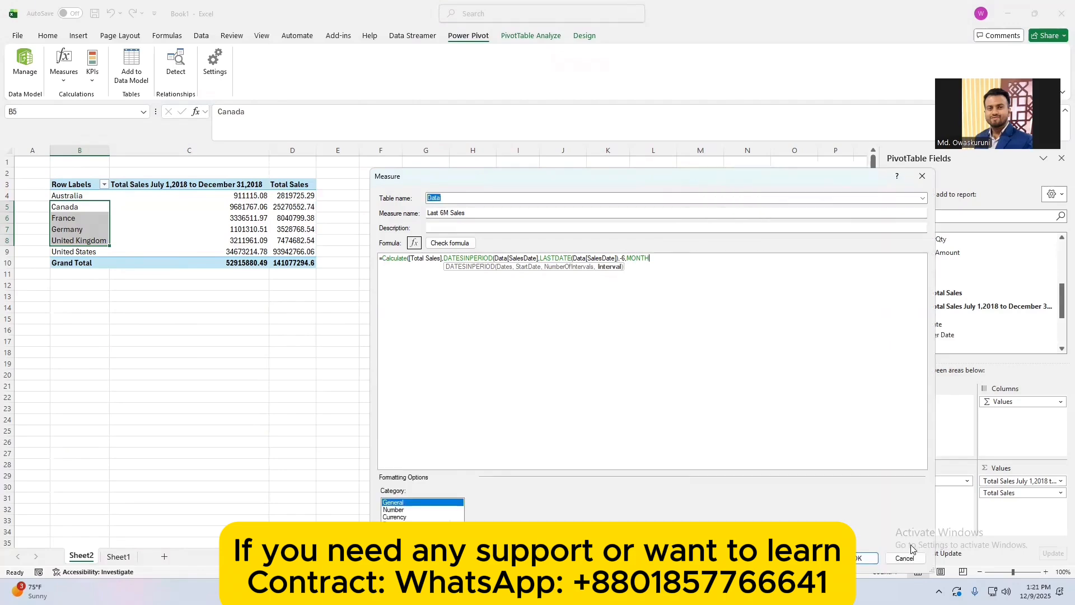
scroll(689, 305, "up", 4)
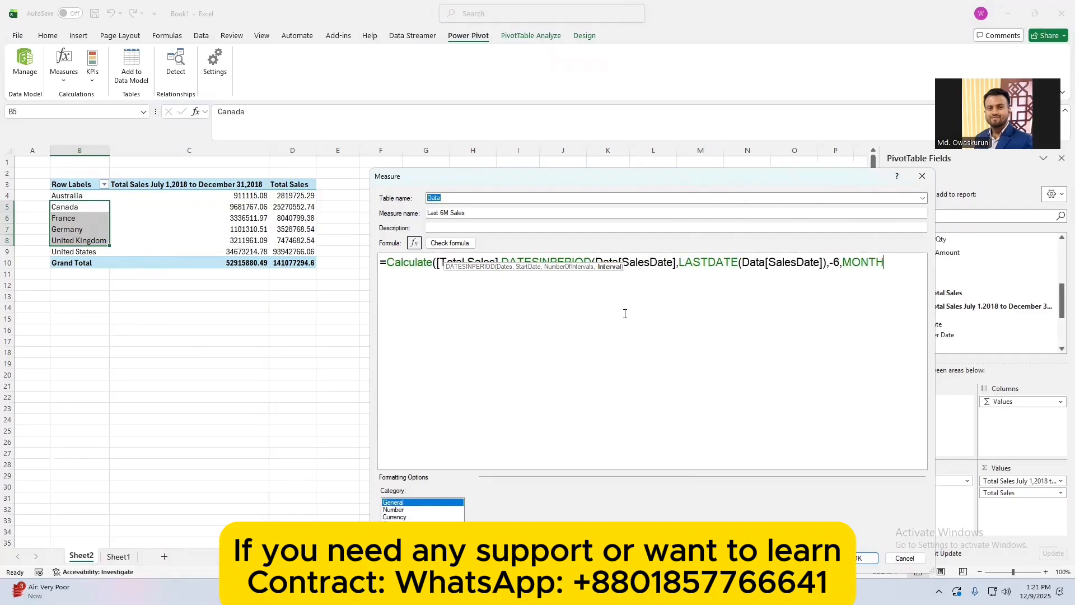
left_click(651, 262)
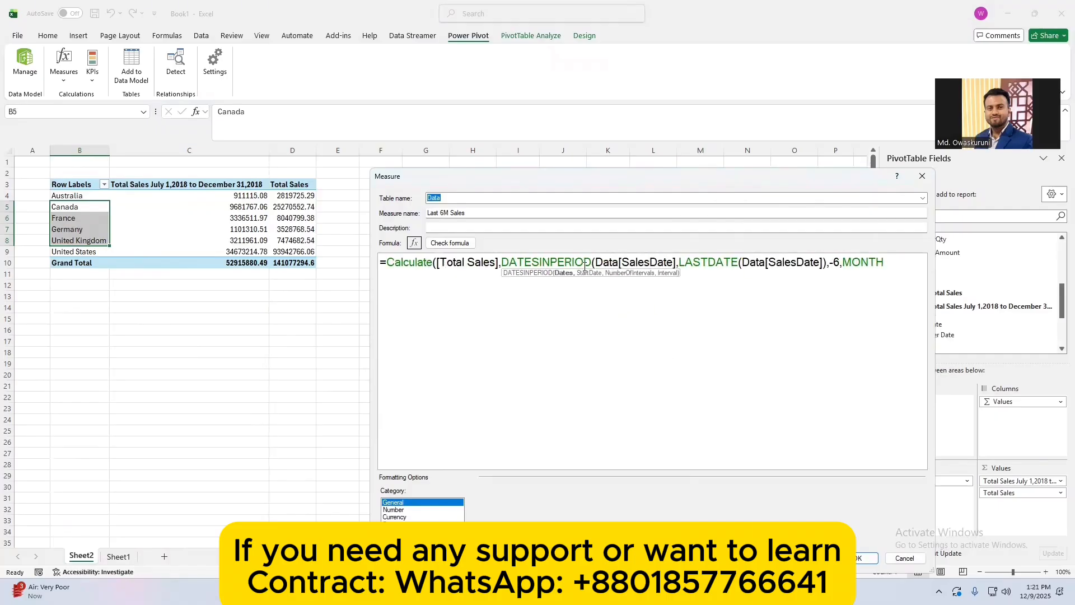
left_click_drag(595, 262, 676, 262)
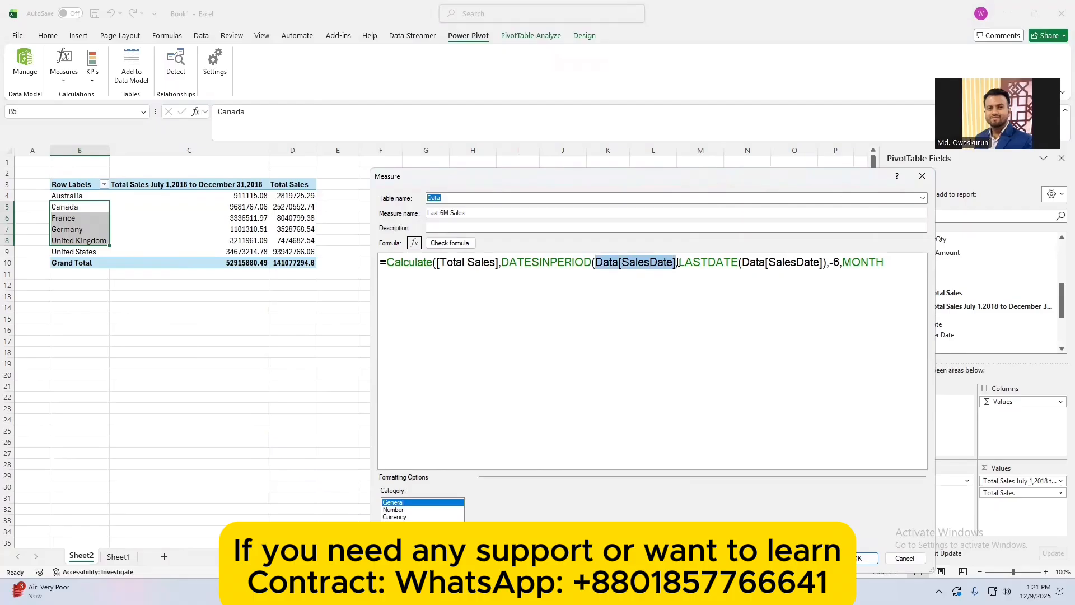
left_click(677, 262)
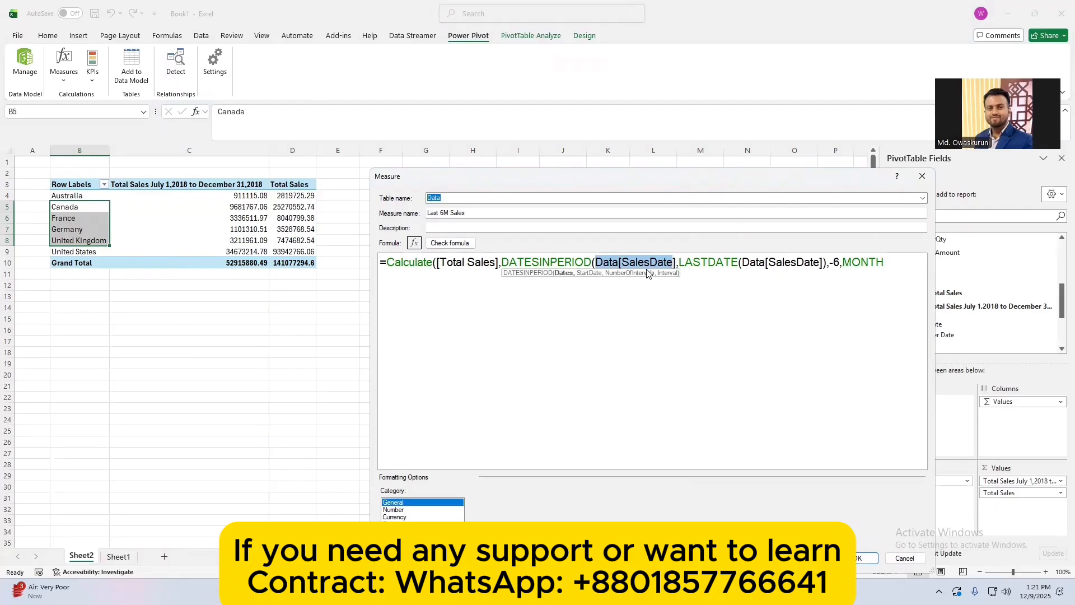
type(",")
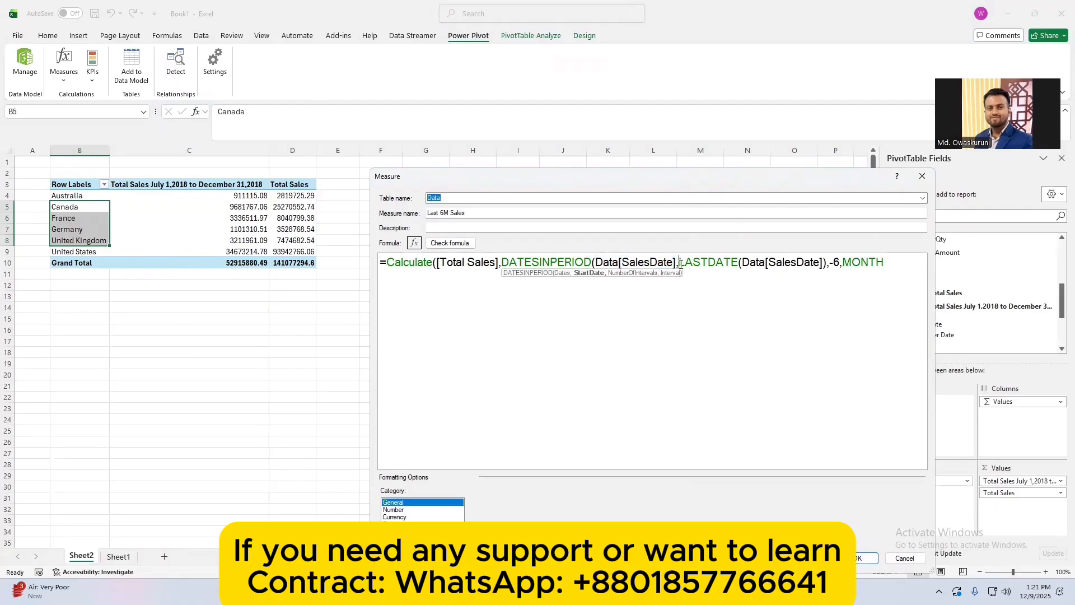
left_click_drag(679, 262, 840, 262)
left_click(831, 262)
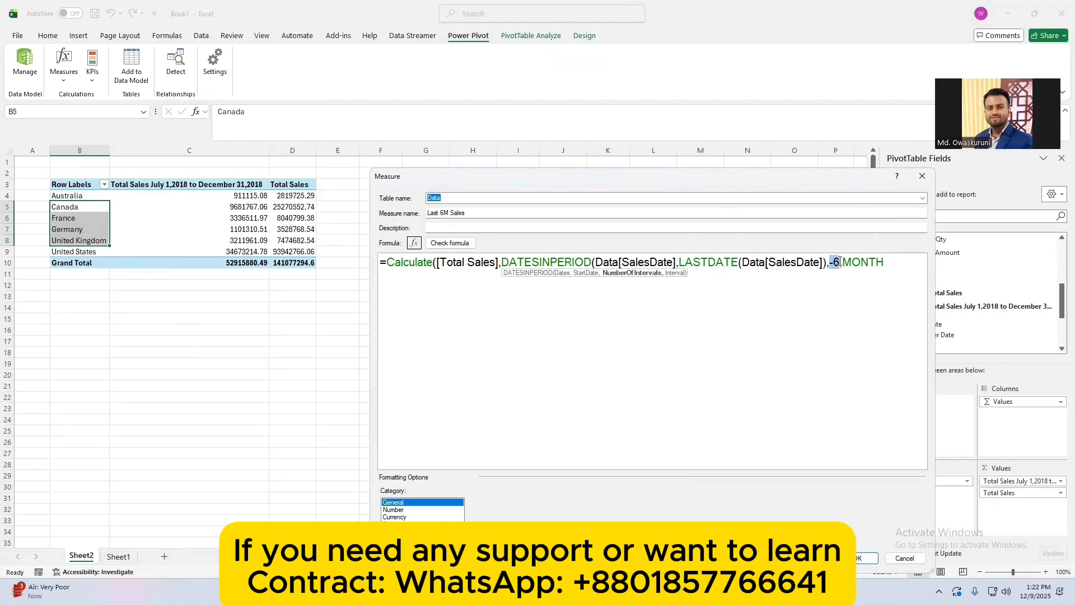
left_click(840, 262)
left_click_drag(843, 263, 887, 260)
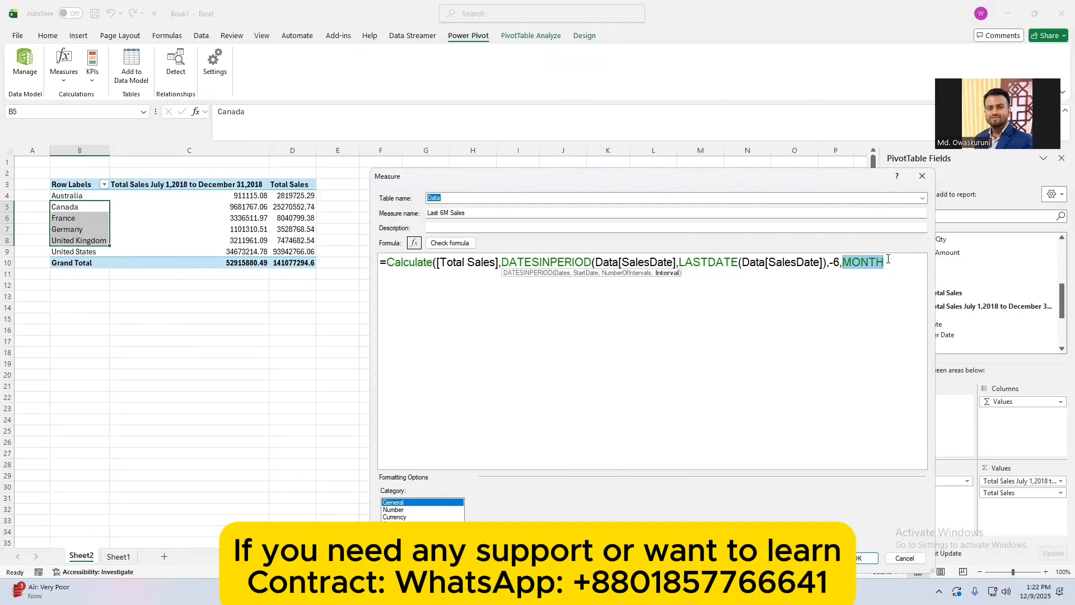
Close the DATESINPERIOD and Calculate functions, check the formula, and save the Last 6M Sales measure with the Number format category.
left_click(887, 262)
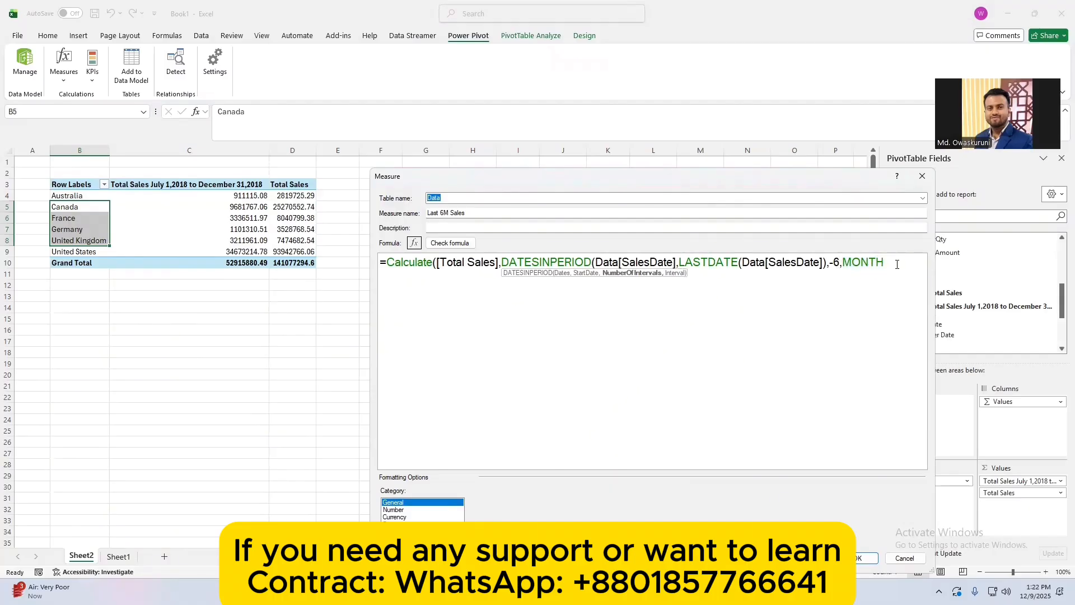
type(")")
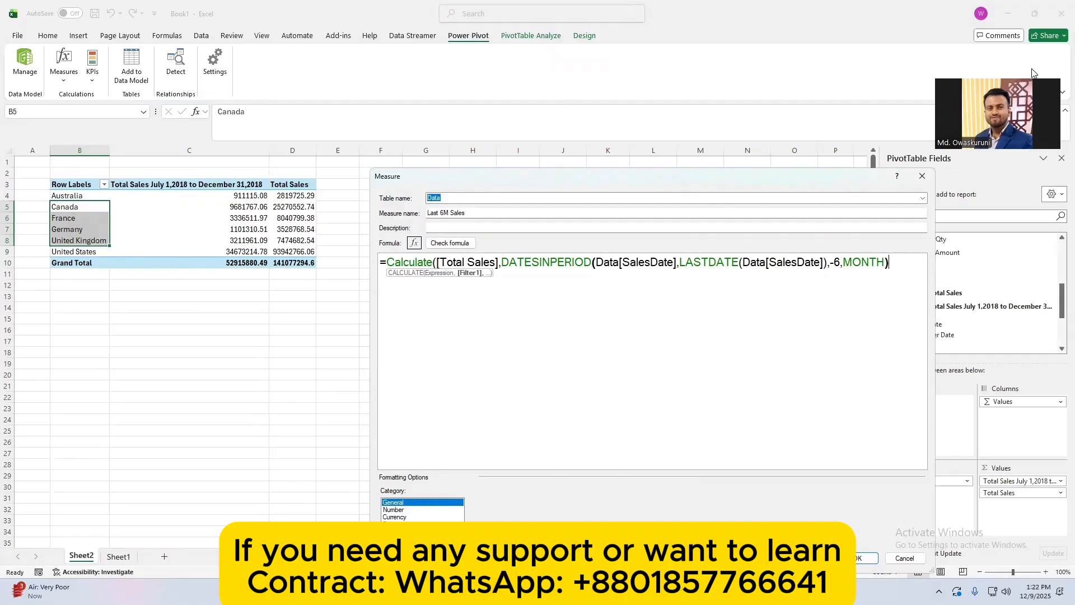
type(")")
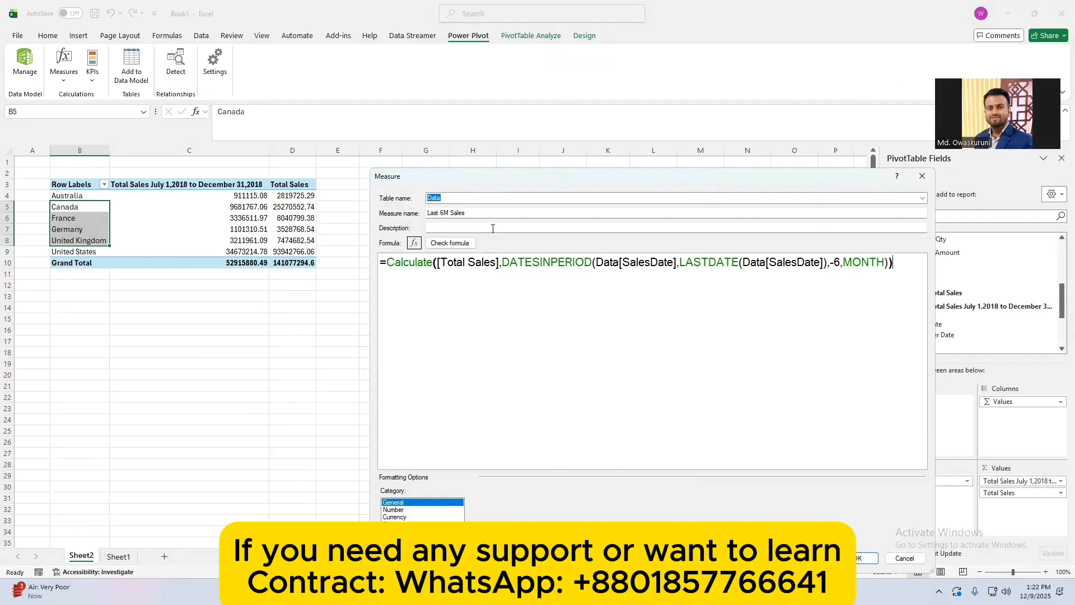
left_click(464, 245)
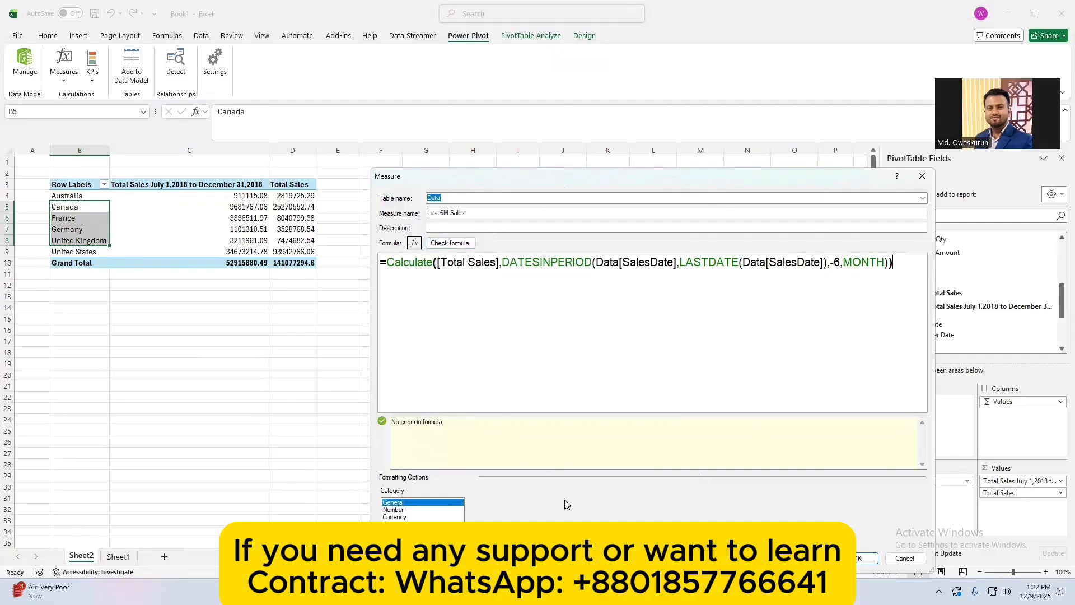
left_click(394, 509)
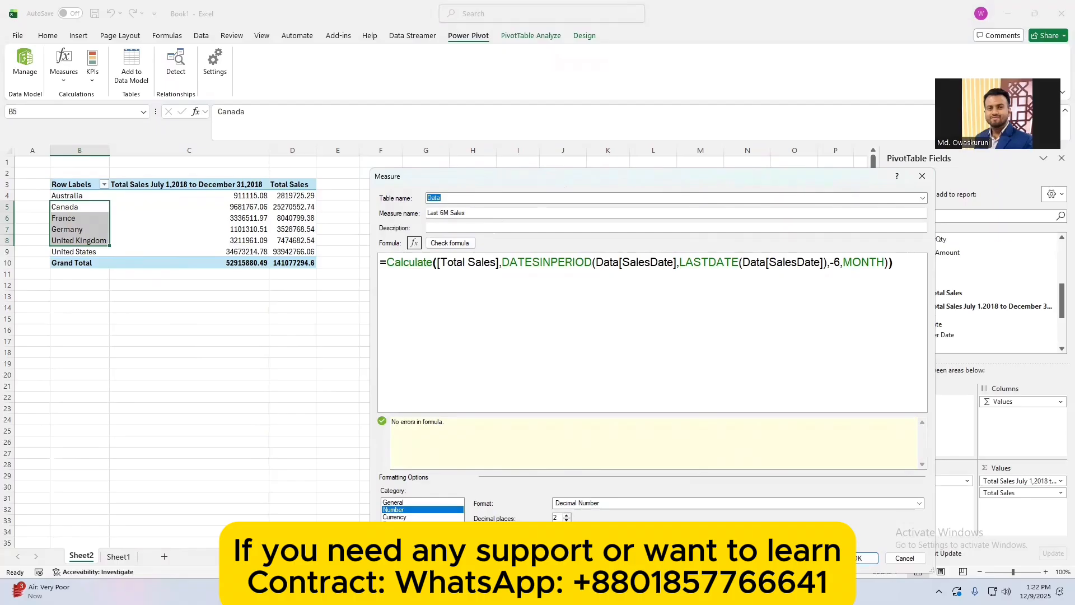
left_click(867, 558)
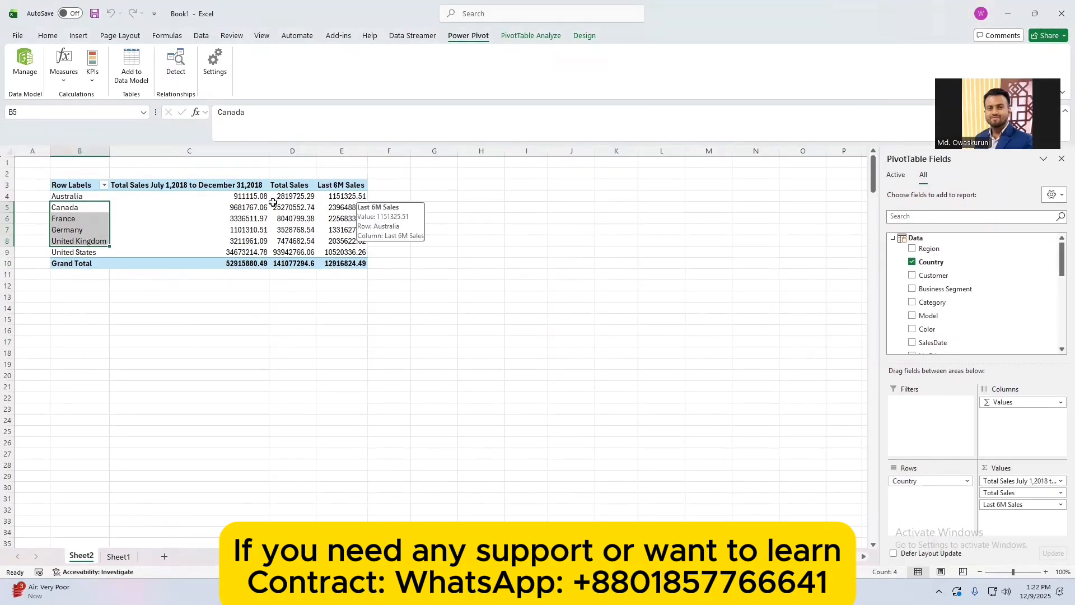
left_click(253, 197)
left_click_drag(253, 197, 254, 255)
left_click_drag(347, 196, 347, 249)
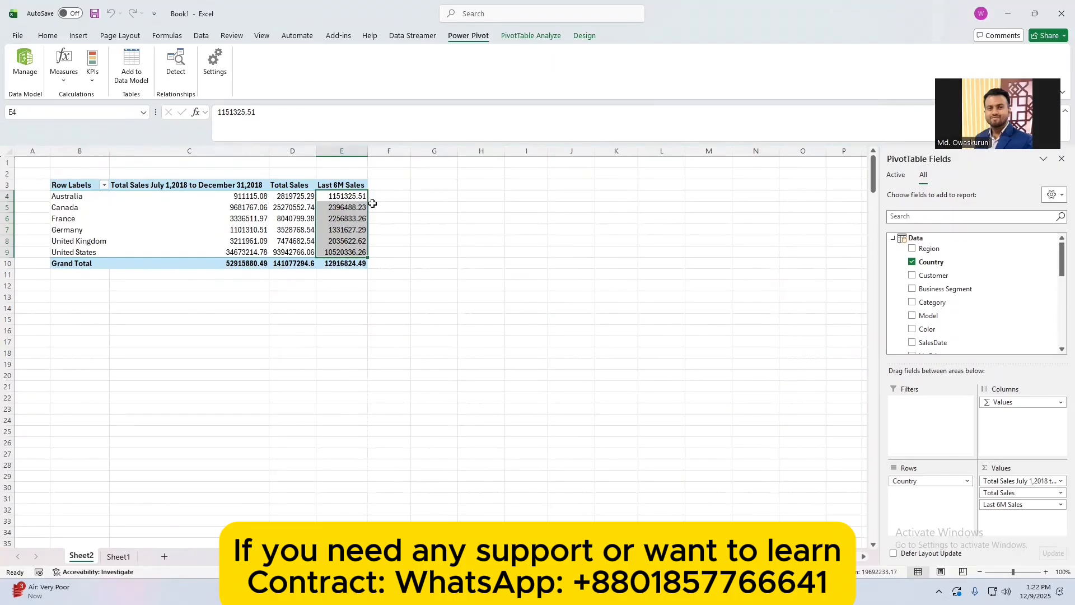
Copy the complete formula of the Last 6M Sales measure from its editor, leaving the measure itself unaltered.
scroll(929, 294, "down", 1)
scroll(930, 295, "down", 5)
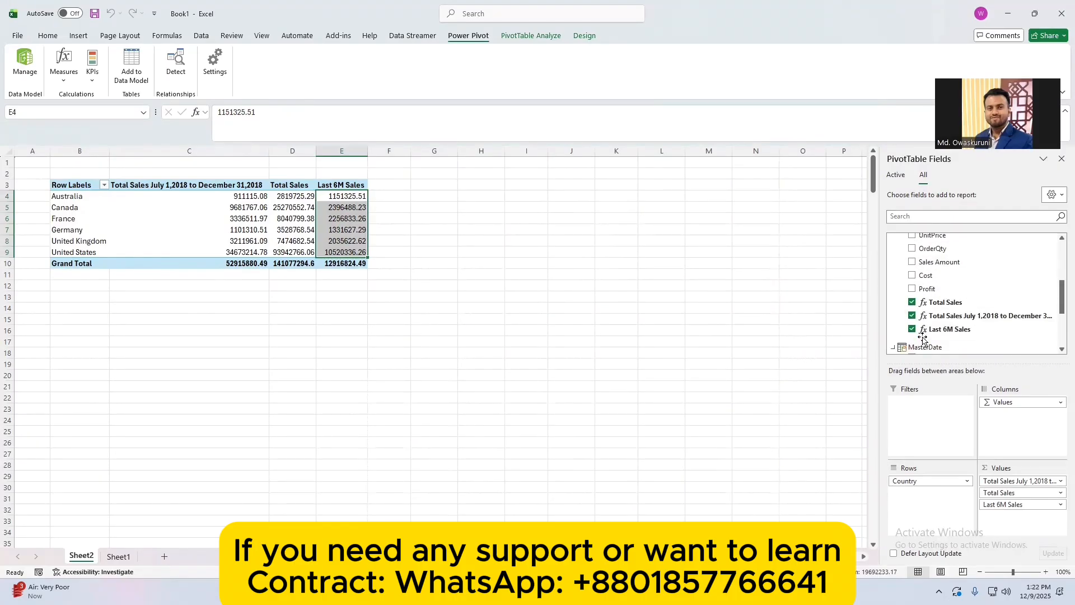
right_click(928, 302)
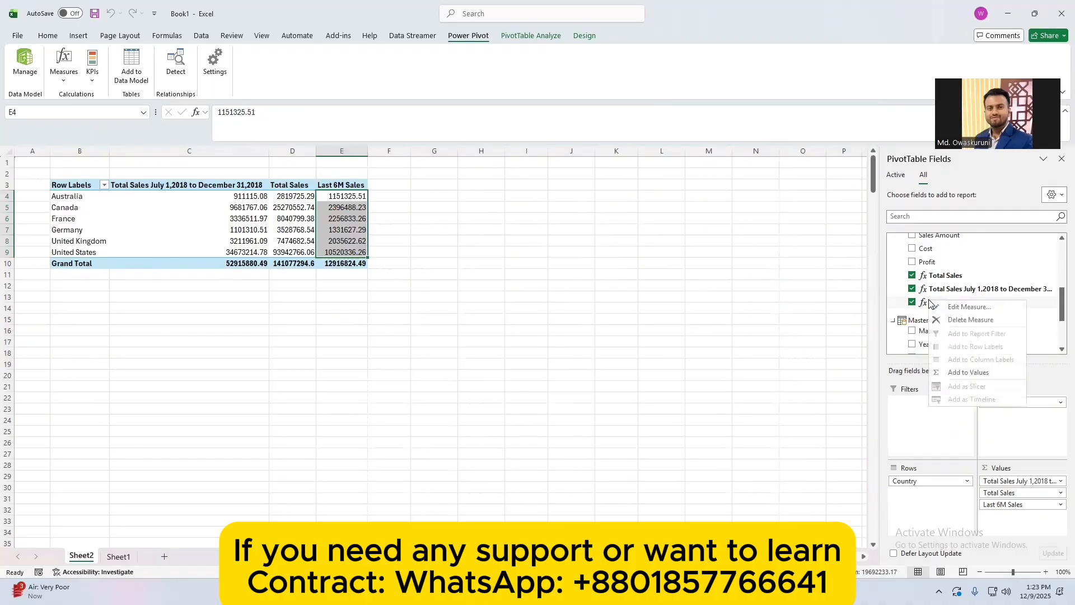
left_click(966, 307)
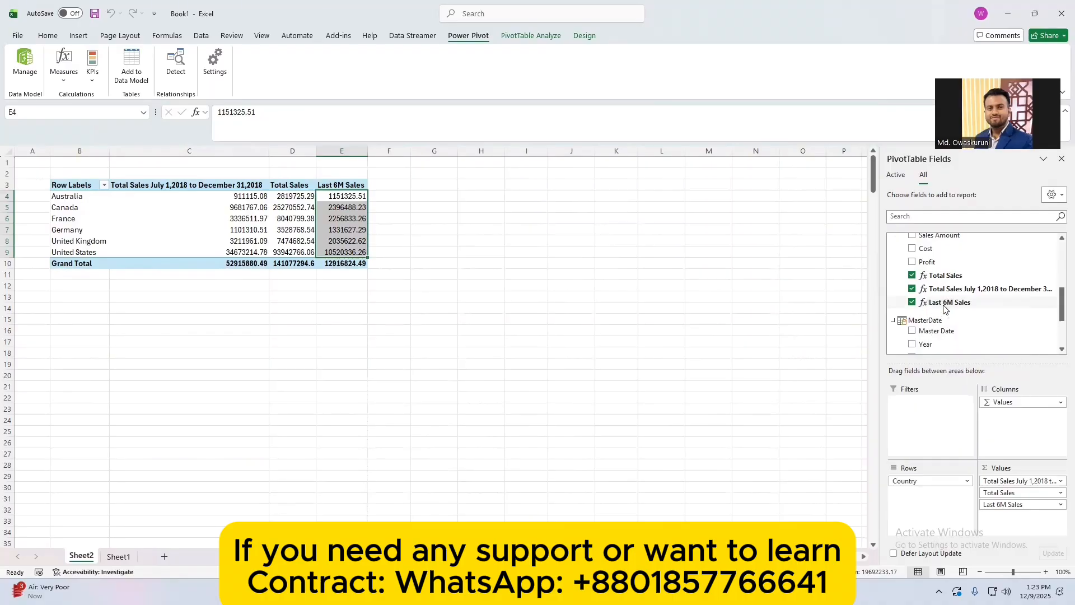
left_click(374, 248)
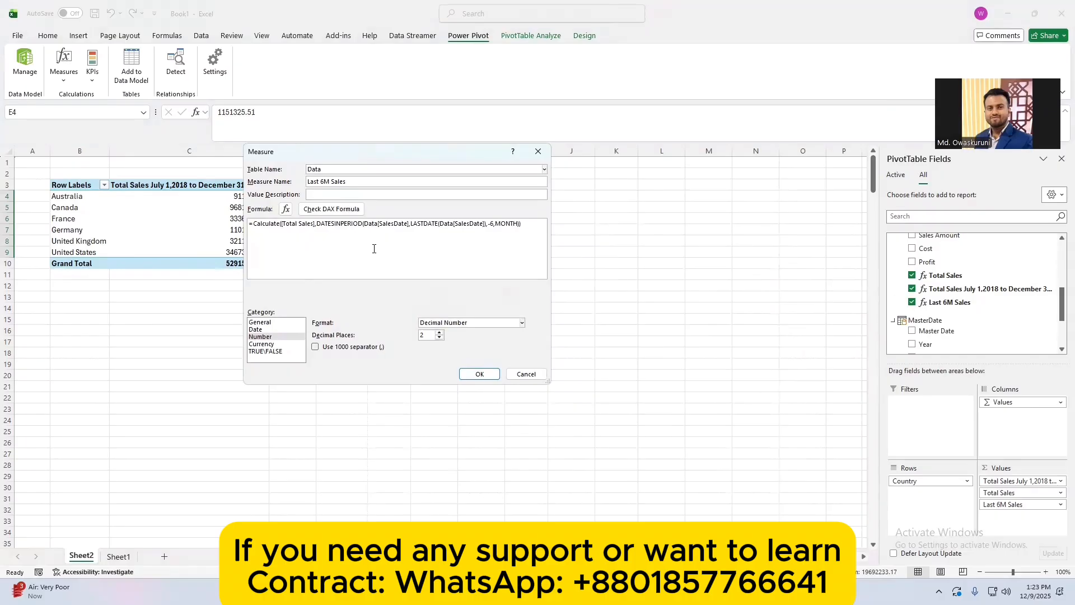
key("ctrl+a")
key("ctrl+c")
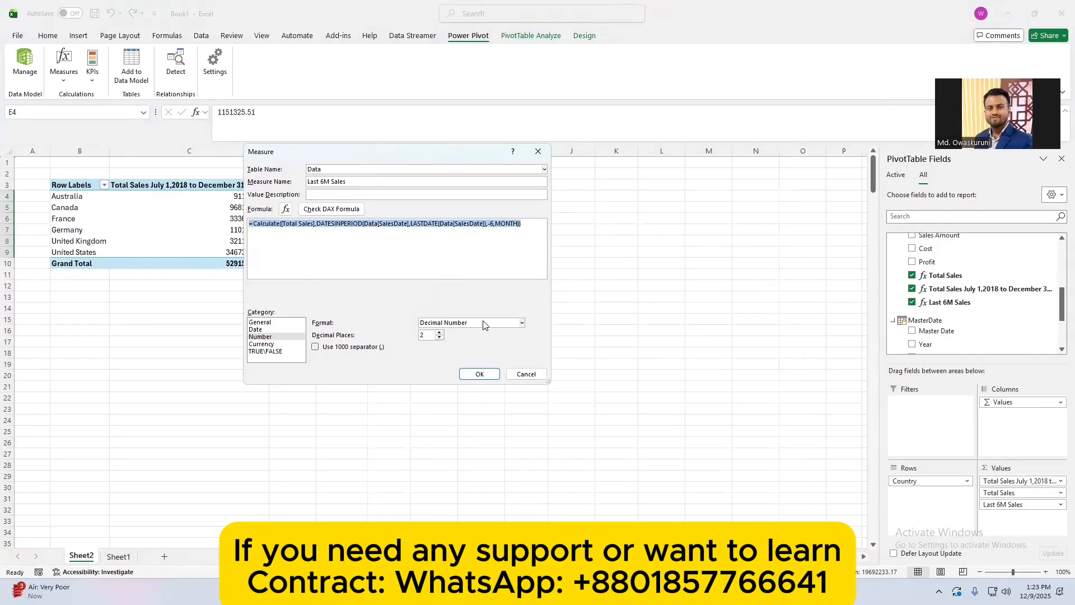
left_click(525, 374)
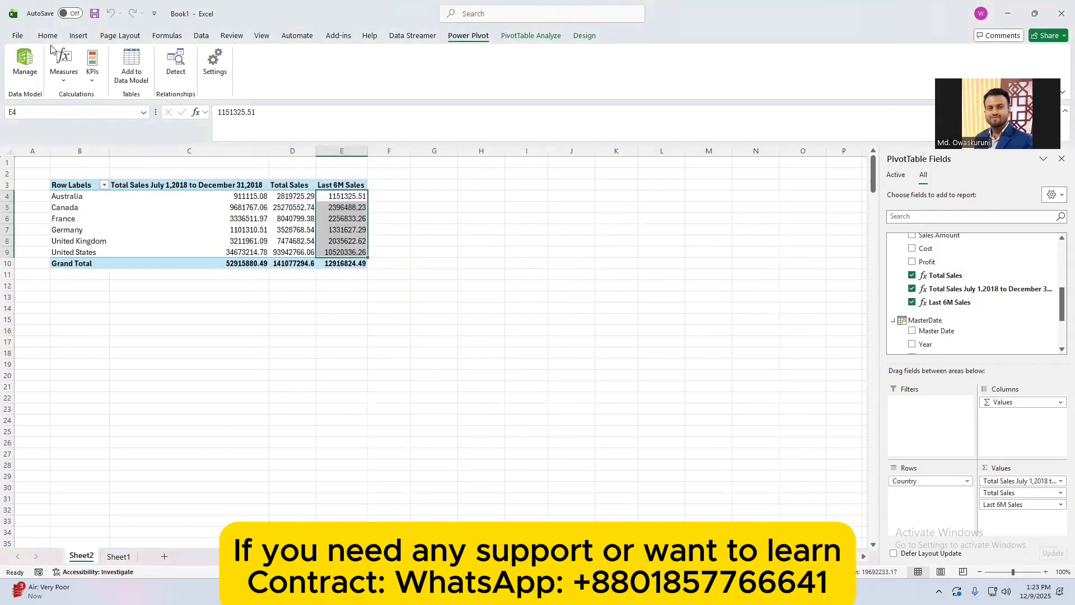
Start a new measure named Last 7 Days Sales and paste the copied formula into it, removing the duplicate equals sign.
left_click(64, 66)
left_click(79, 101)
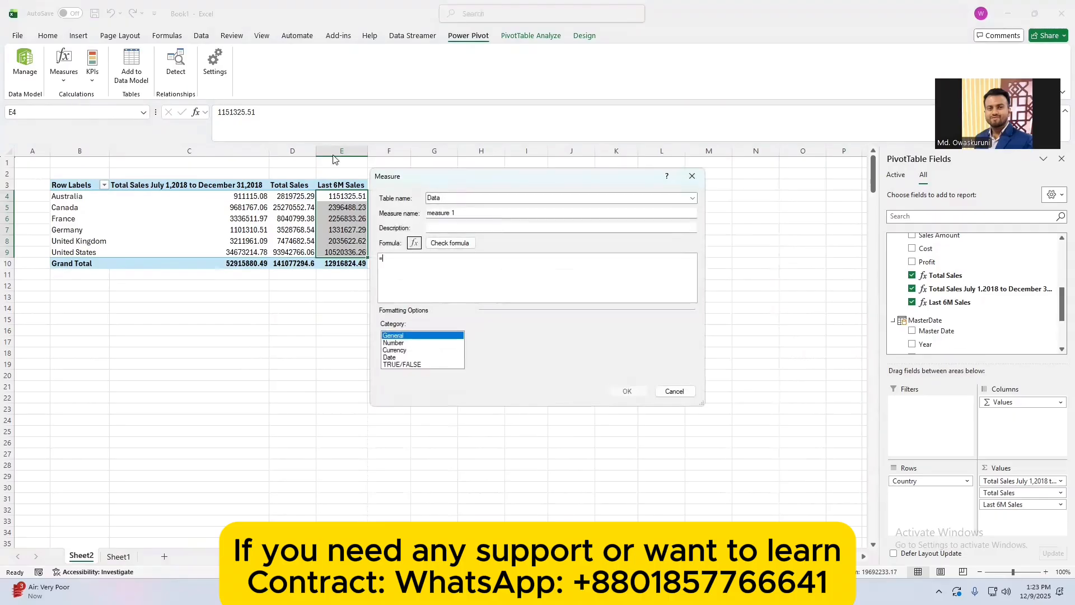
type("Last 7 Days Sales")
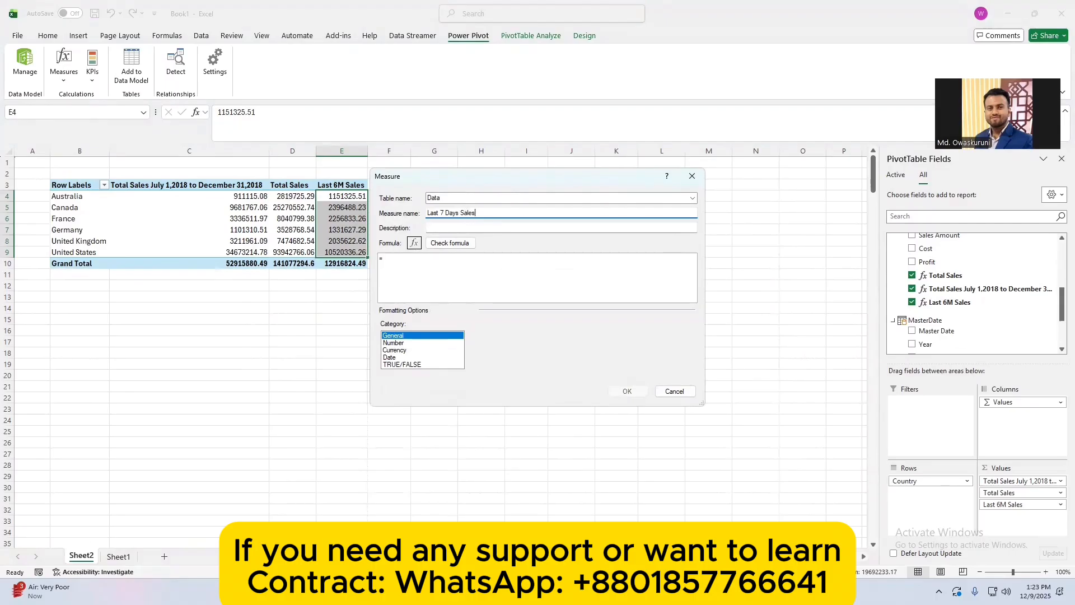
left_click(446, 286)
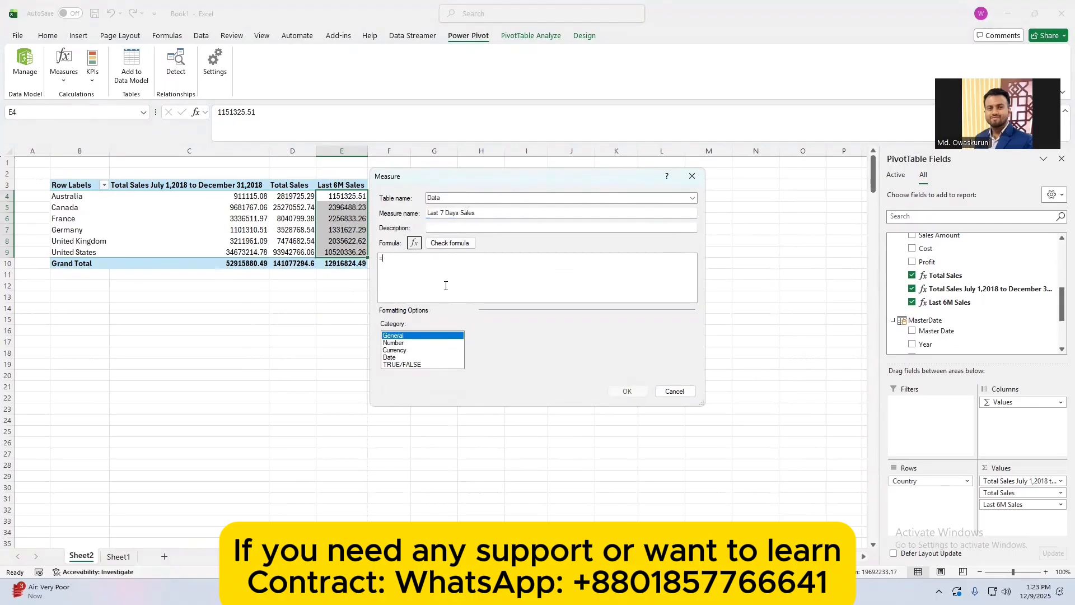
scroll(445, 286, "up", 4)
key("ctrl+v")
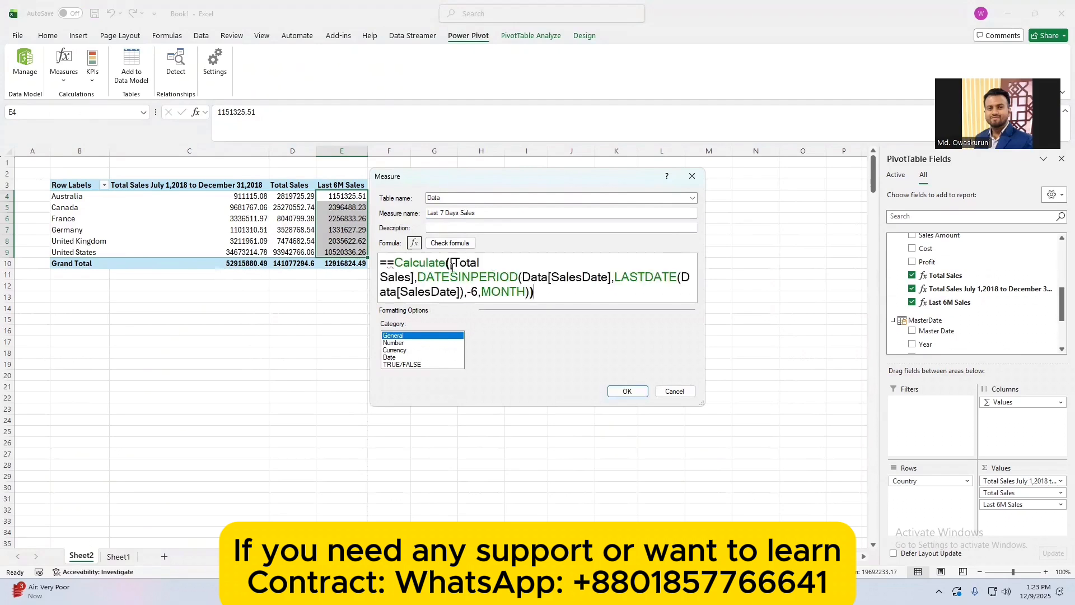
left_click(394, 262)
key("BackSpace")
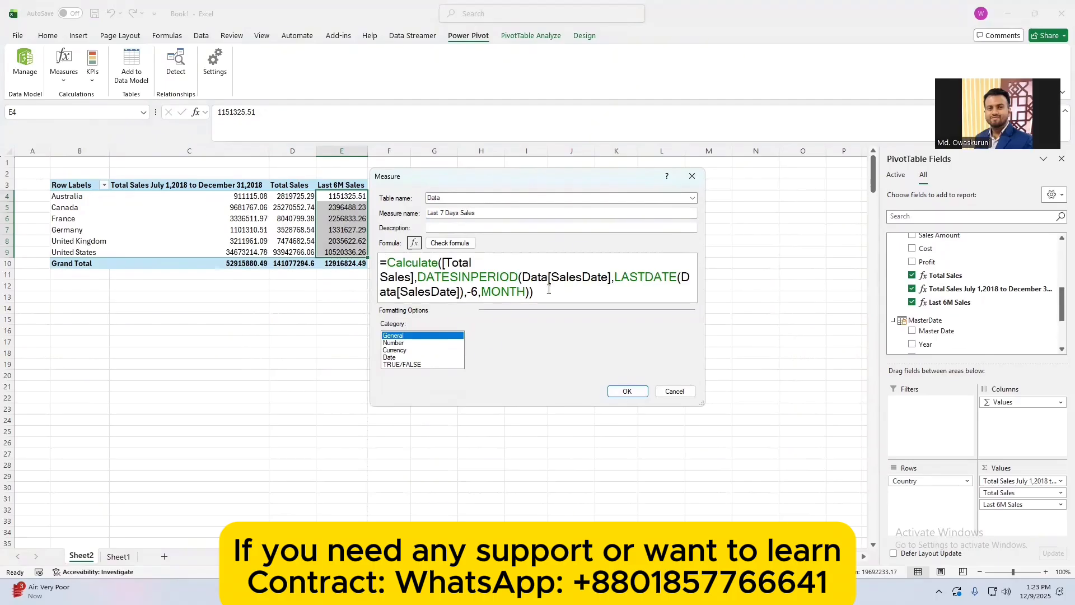
Set the DATESINPERIOD number of intervals to -7 and the interval to DAY in the new measure's formula.
left_click(476, 290)
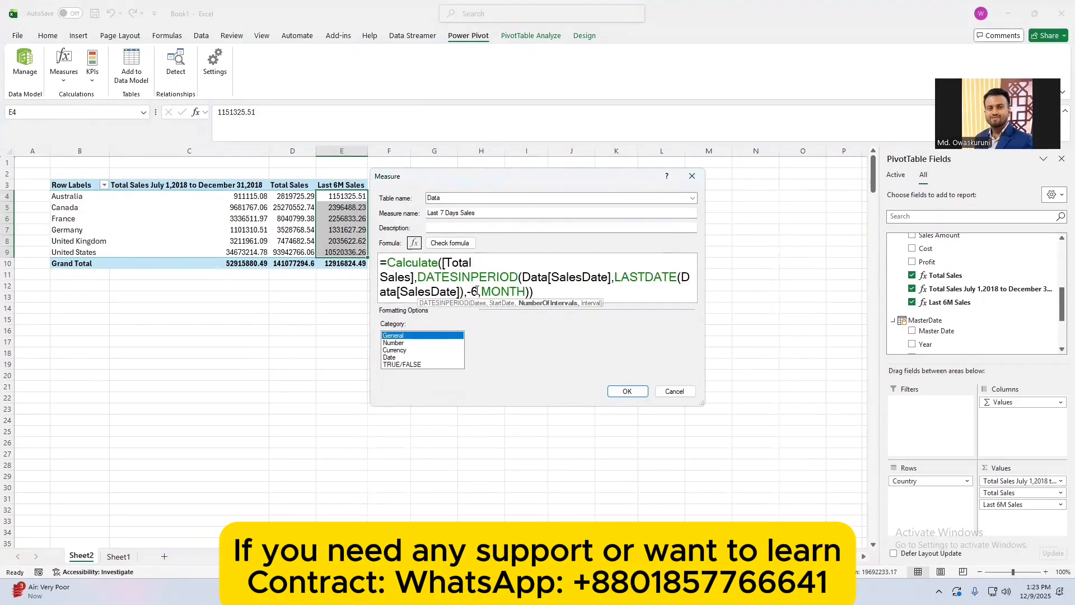
key("BackSpace")
type("7")
key("Right")
key("Right")
key("BackSpace")
key("Delete")
key("Delete")
key("Delete")
key("Delete")
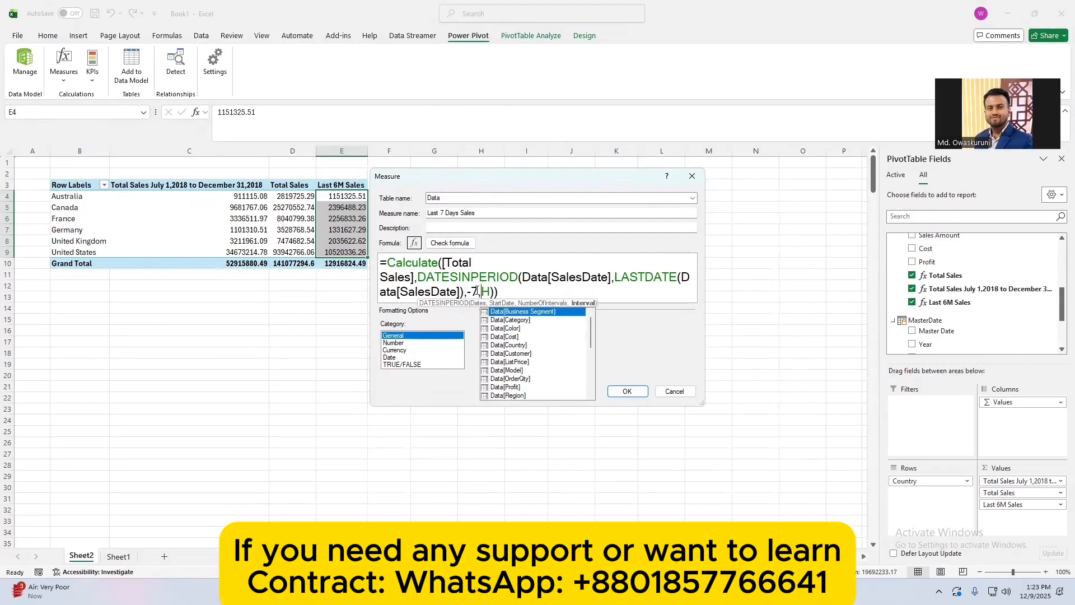
type("day")
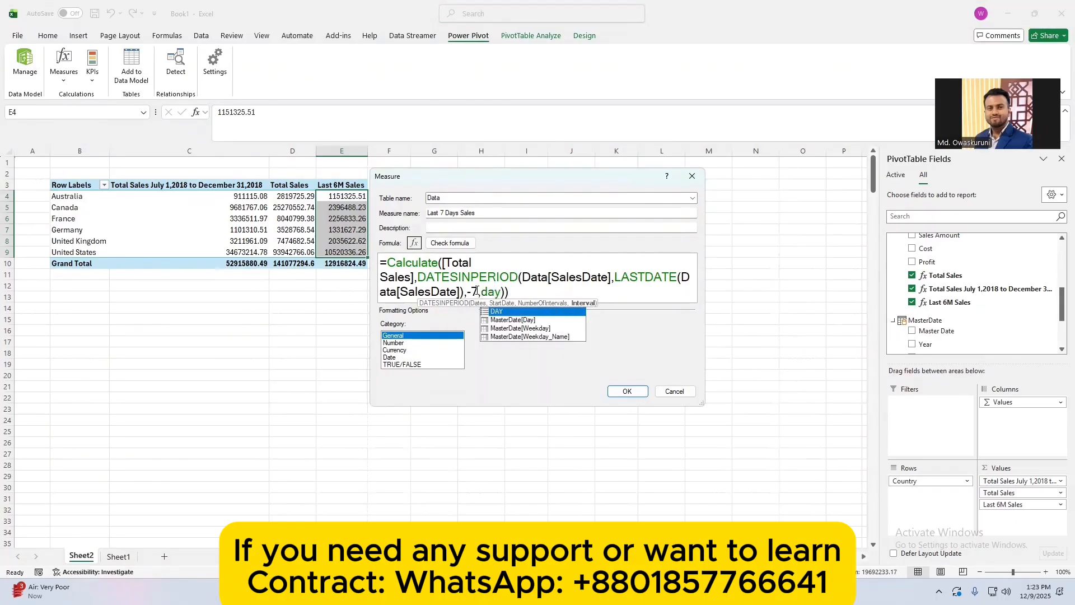
double_click(486, 311)
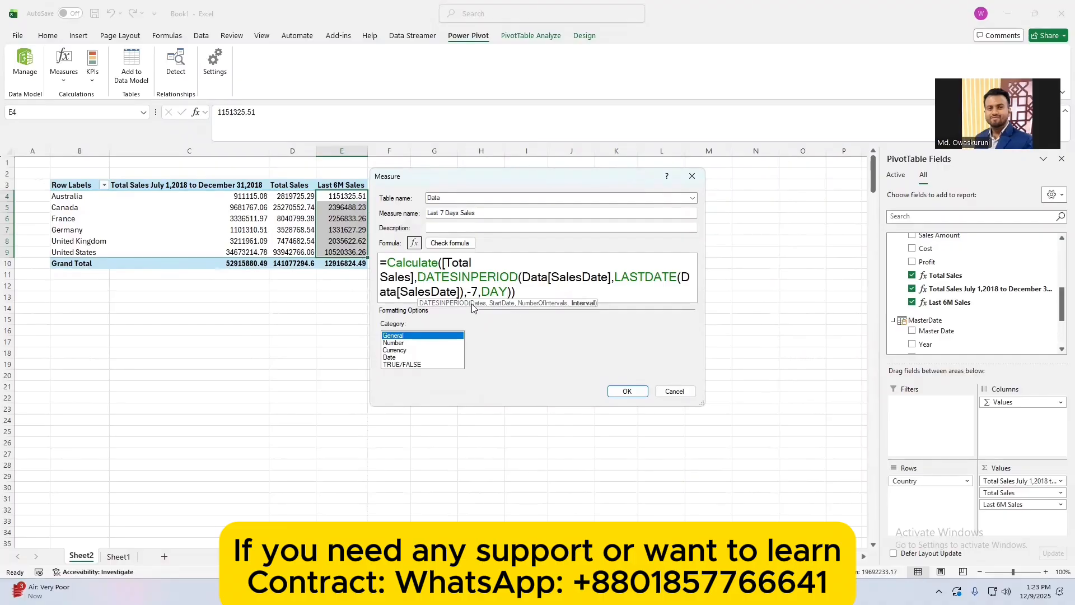
Check the formula and save the Last 7 Days Sales measure so it is added to the PivotTable.
left_click(450, 243)
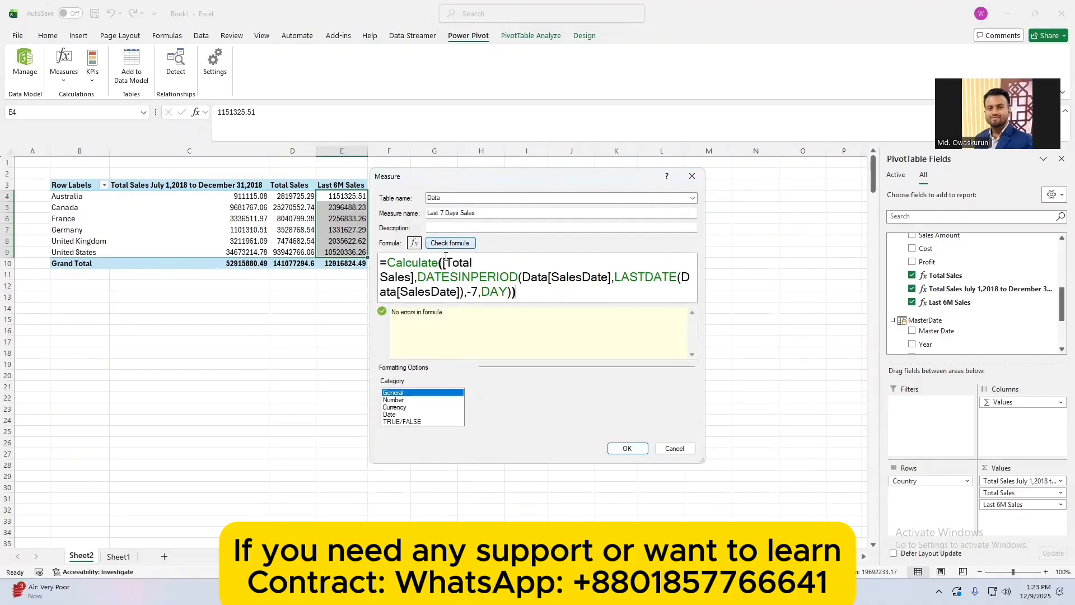
left_click(626, 448)
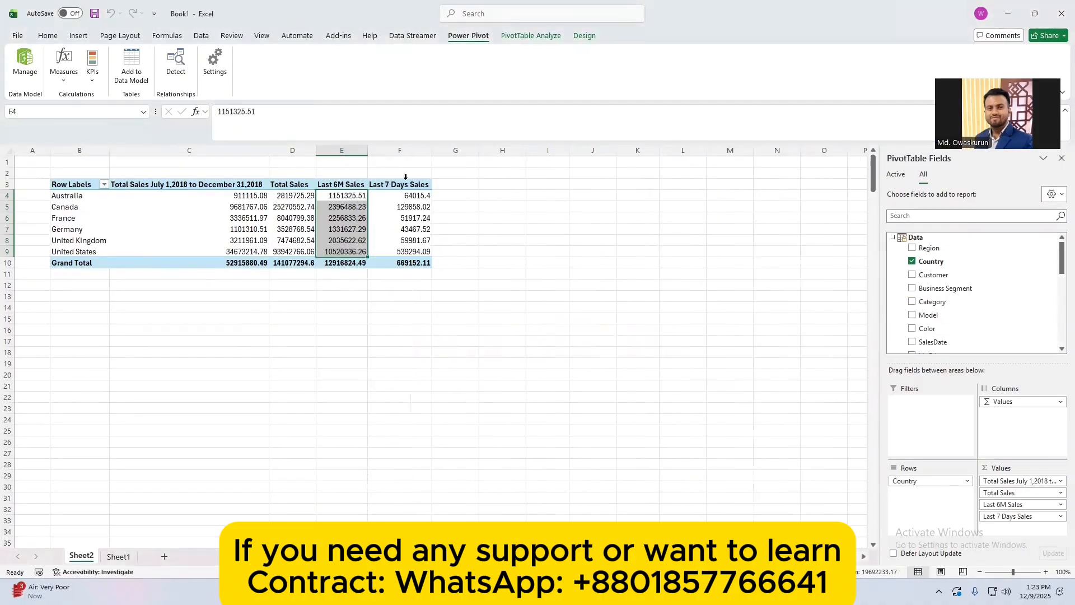
left_click_drag(404, 197, 407, 239)
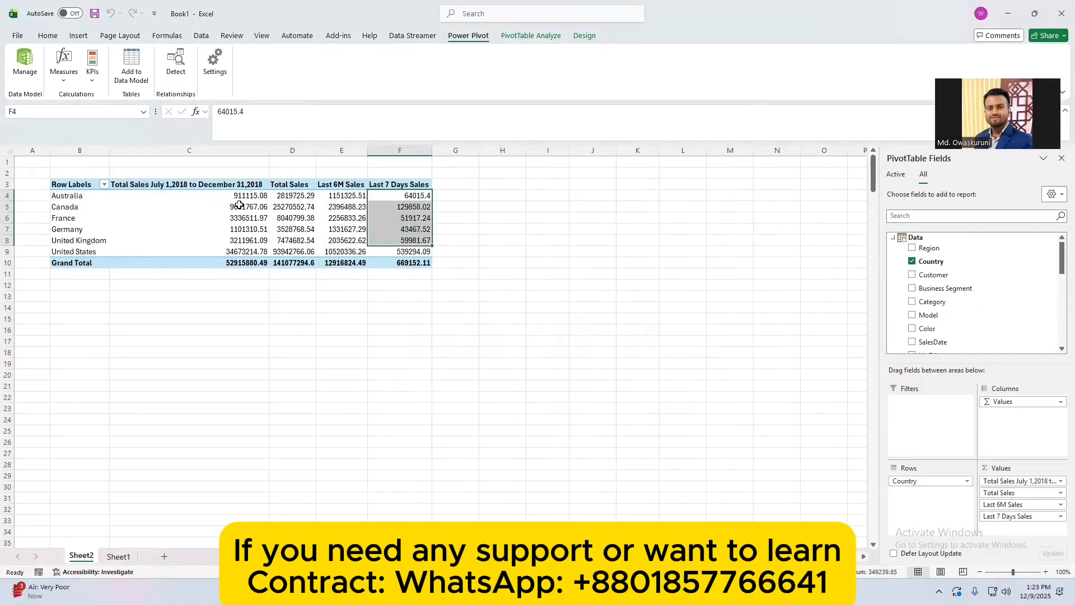
Apply the Number format to all PivotTable values in C4:F10, including the Grand Total row.
left_click(239, 198)
left_click(414, 263, "shift")
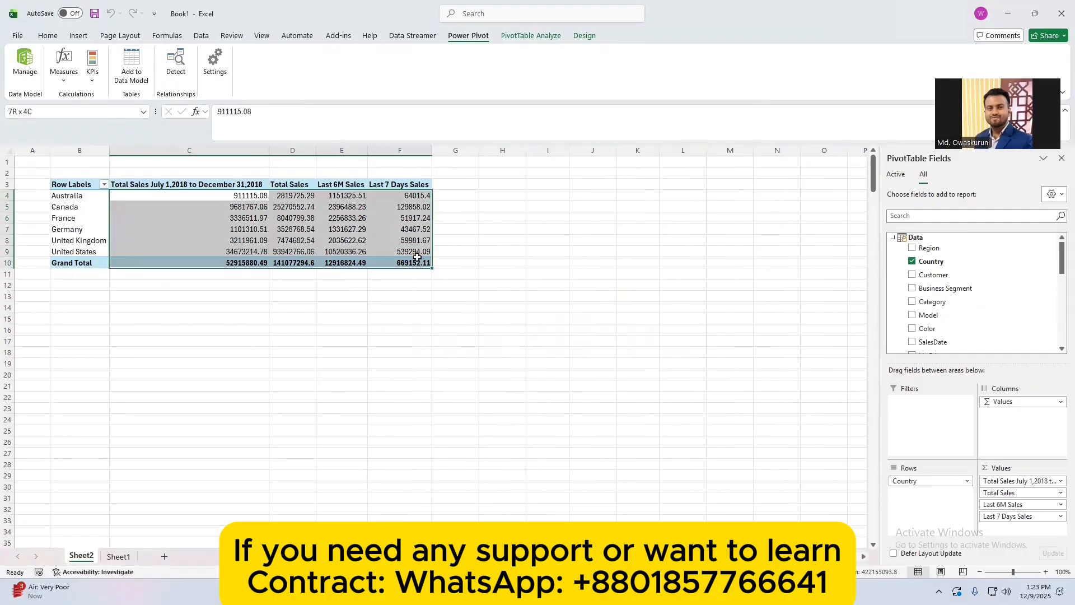
left_click(48, 35)
left_click(485, 56)
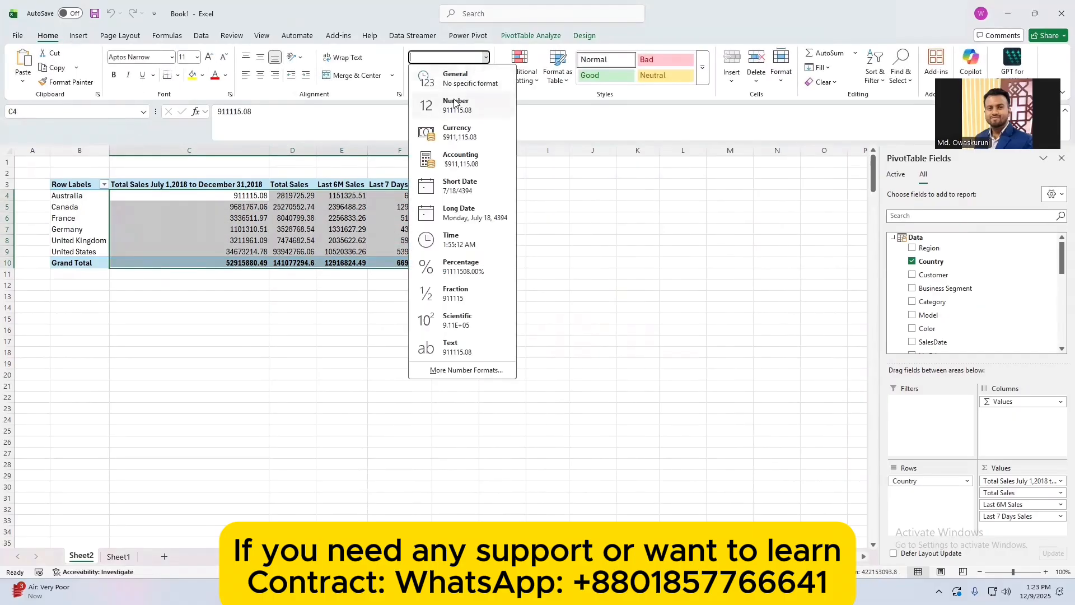
left_click(454, 103)
left_click(422, 273)
left_click_drag(224, 197, 395, 258)
left_click(373, 241)
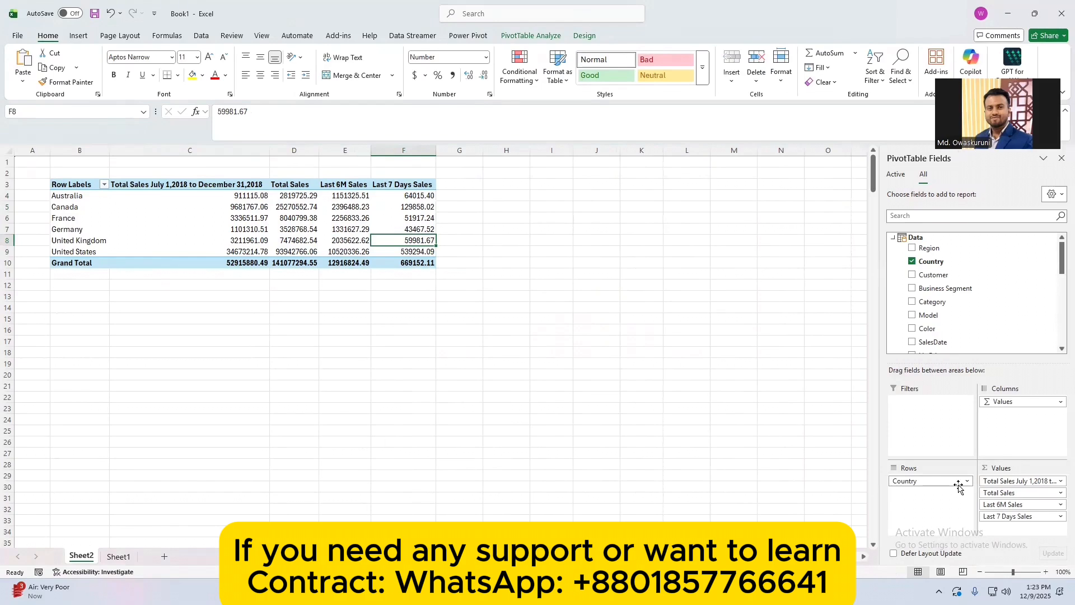
Copy the entire PivotTable and paste a duplicate of it below, starting at cell B17.
left_click(154, 209)
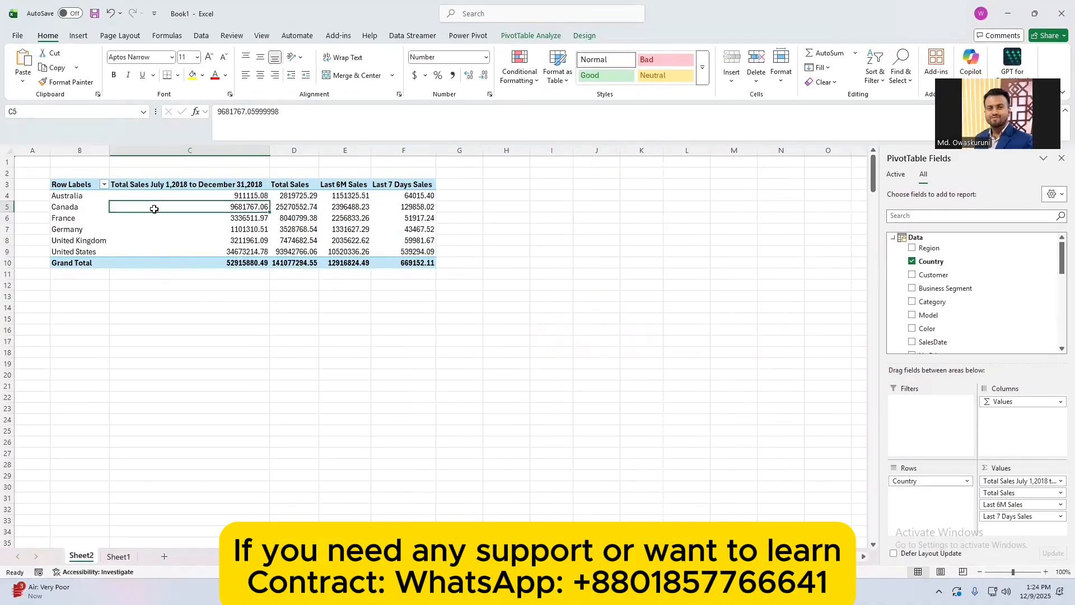
key("ctrl+a")
key("ctrl+c")
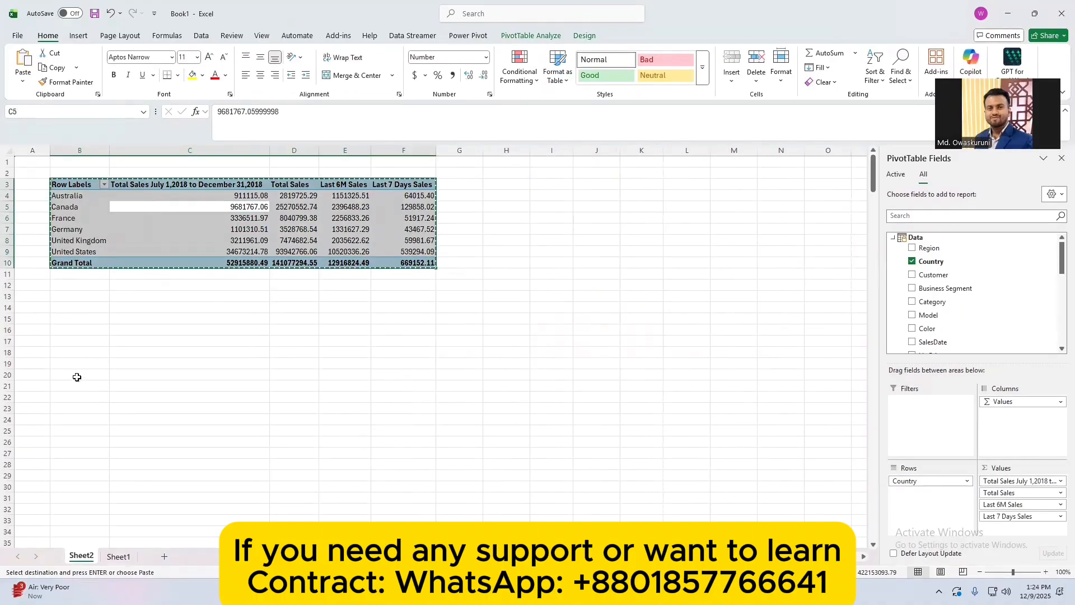
left_click(99, 342)
key("ctrl+v")
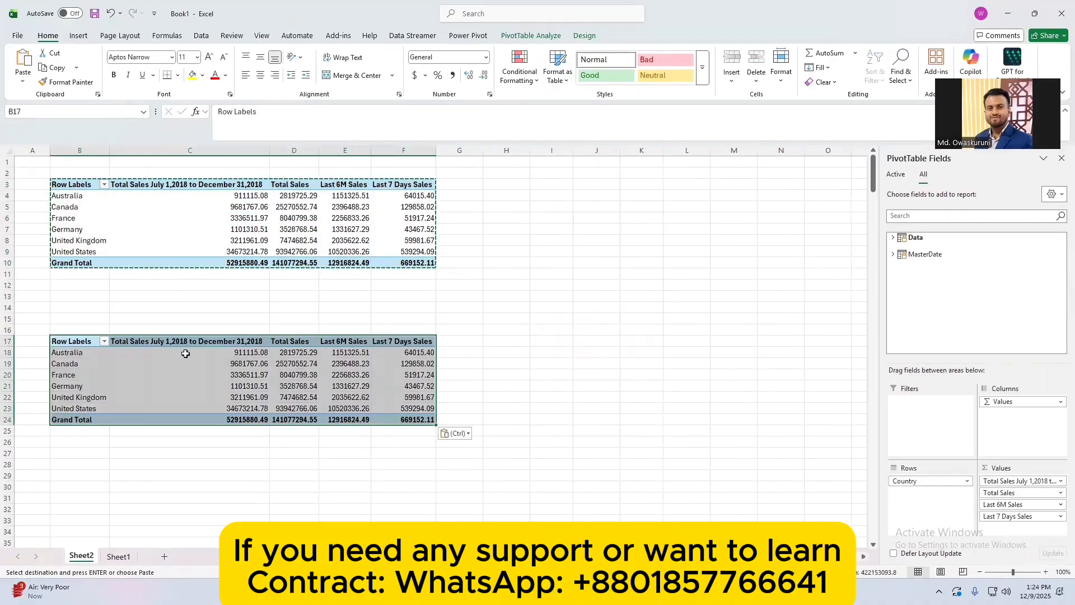
Remove the Total Sales July 1,2018 to December 31,2018, Last 6M Sales and Last 7 Days Sales measures from the copied PivotTable.
left_click(402, 364)
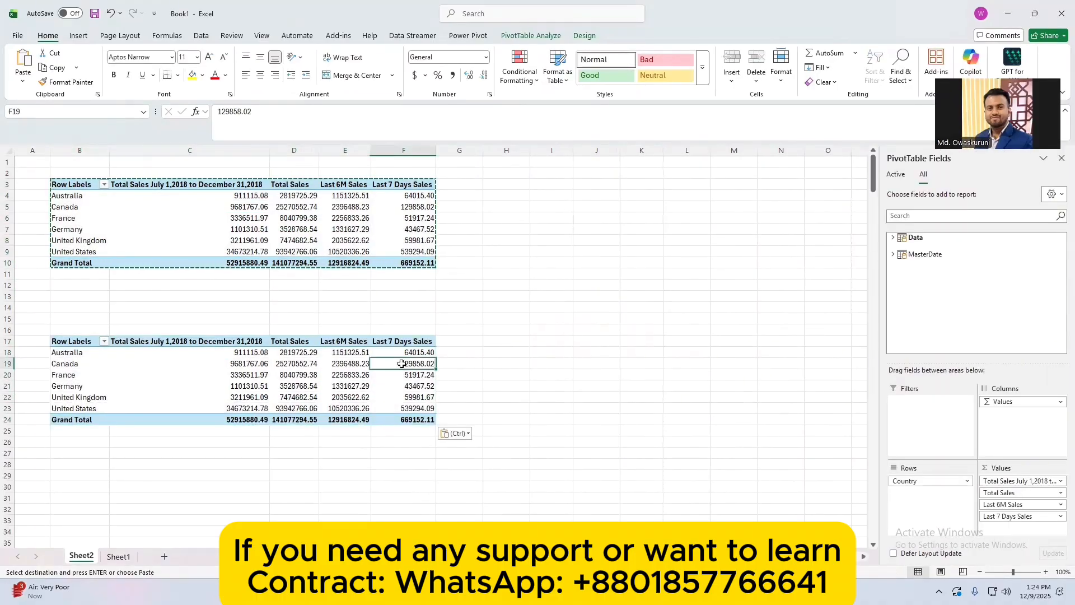
left_click(893, 254)
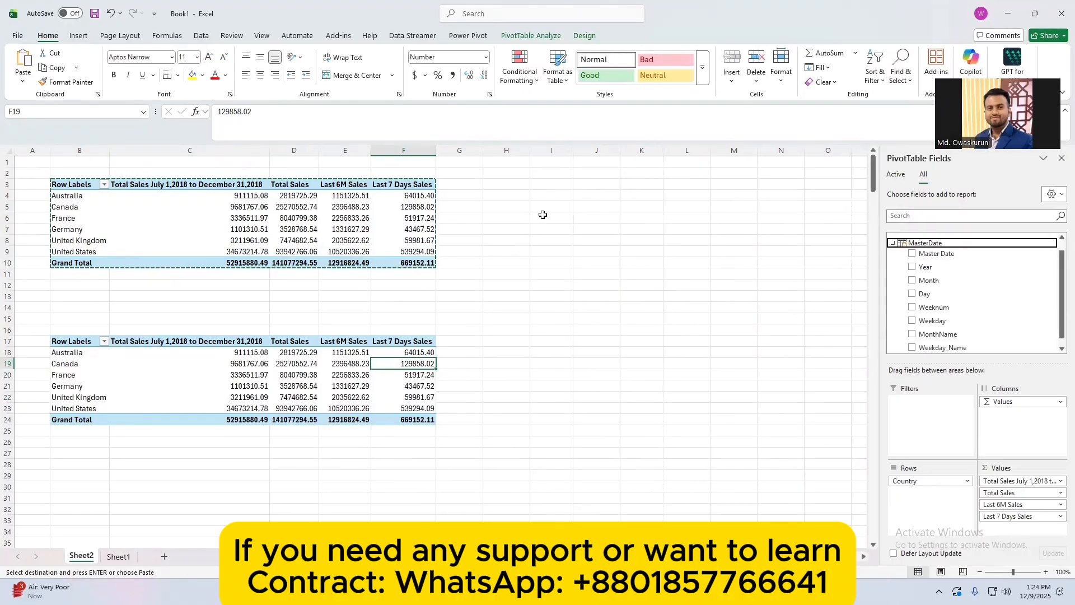
scroll(975, 302, "down", 1)
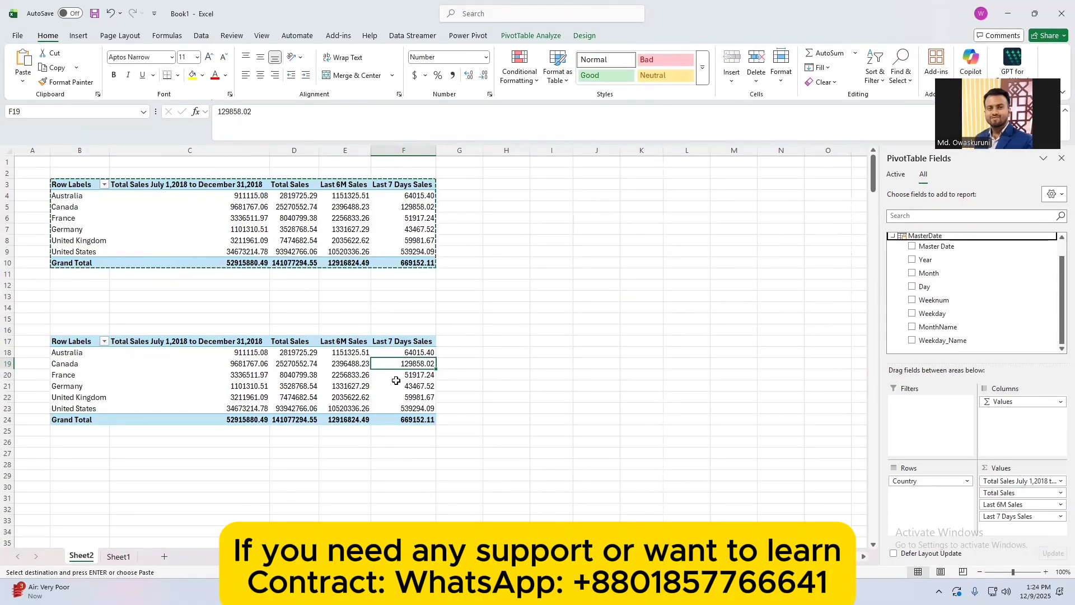
scroll(954, 321, "up", 1)
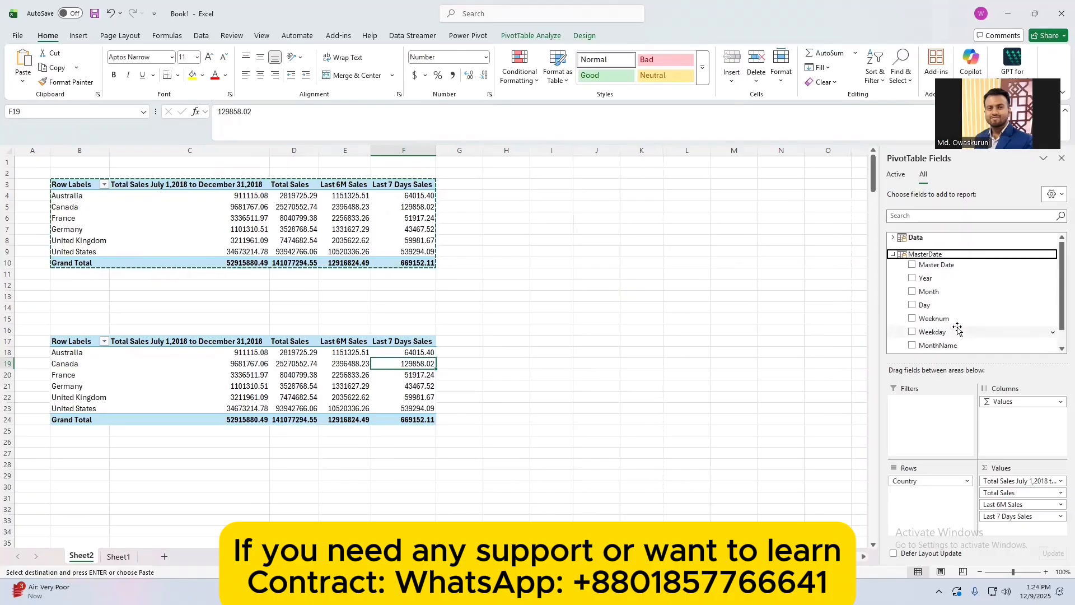
left_click(894, 238)
scroll(914, 258, "down", 6)
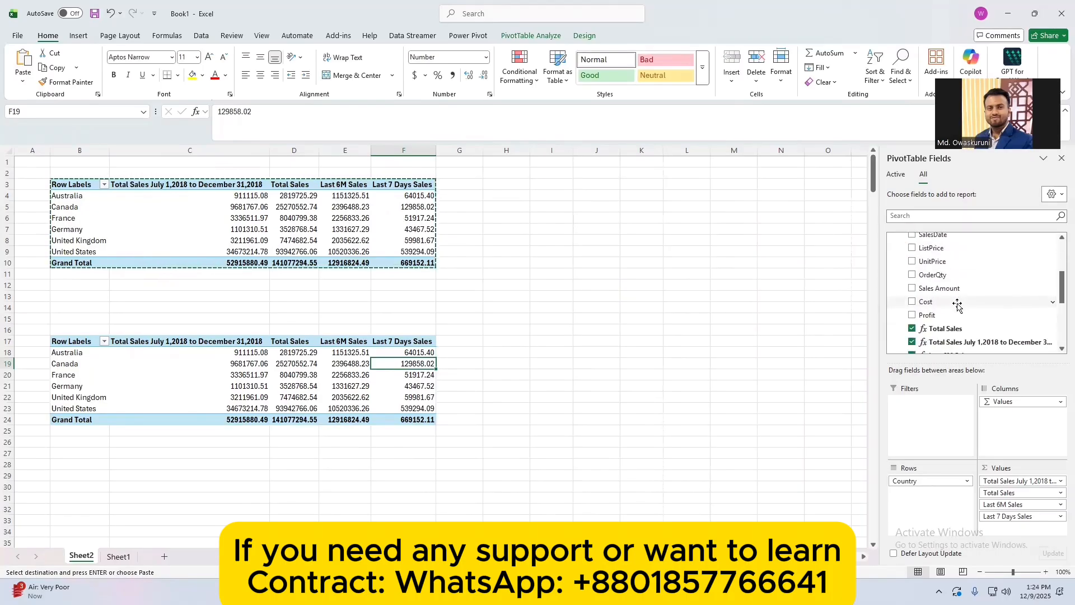
left_click(911, 261)
left_click(911, 274)
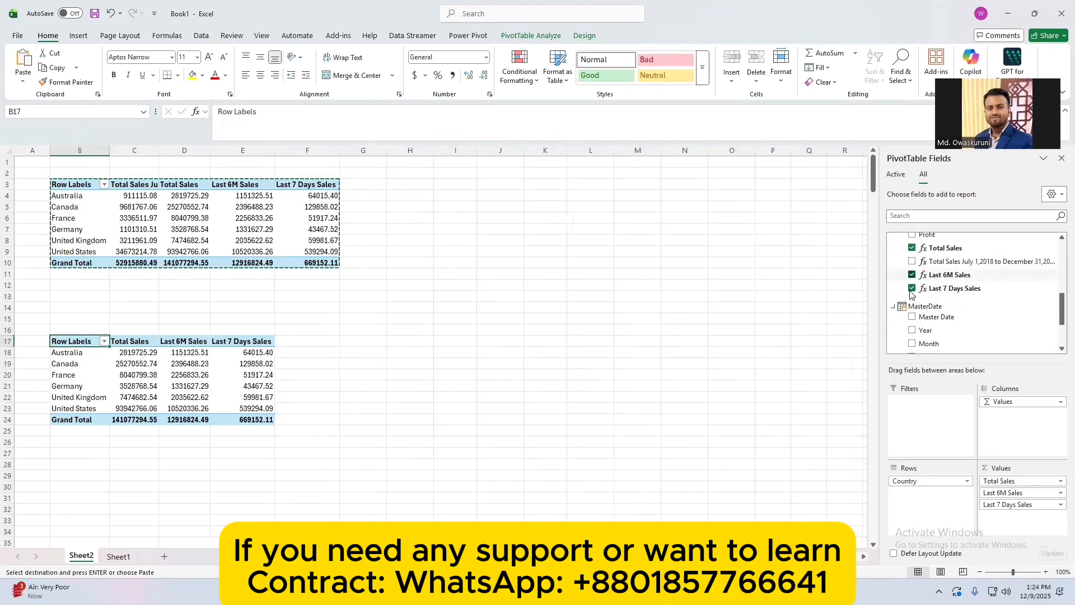
left_click(912, 287)
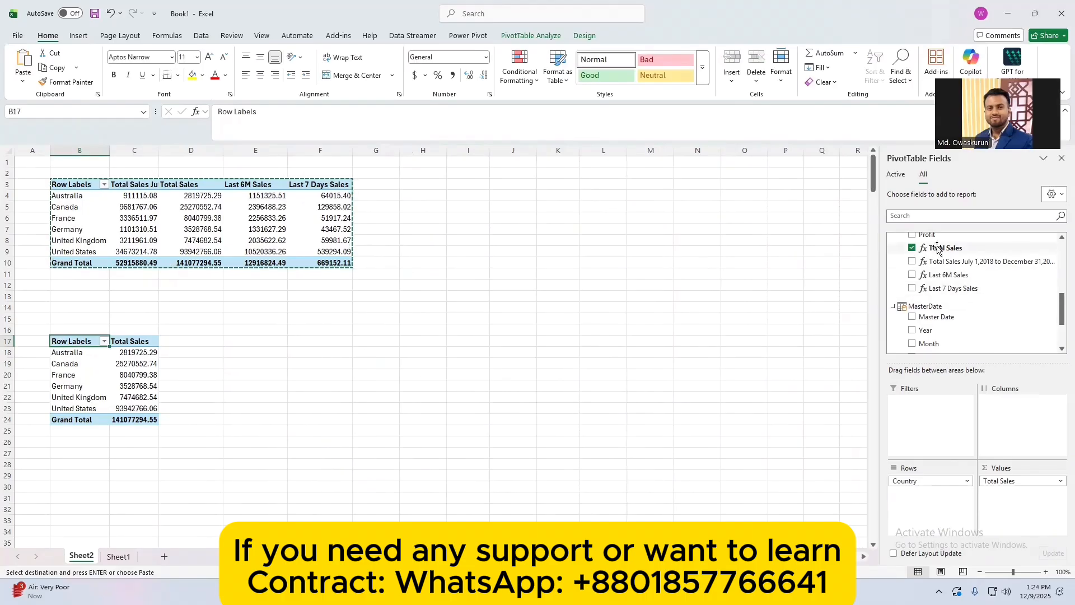
Replace the Country field in the copied PivotTable with the Year and MonthName fields from the MasterDate table.
scroll(918, 268, "up", 4)
scroll(918, 280, "up", 3)
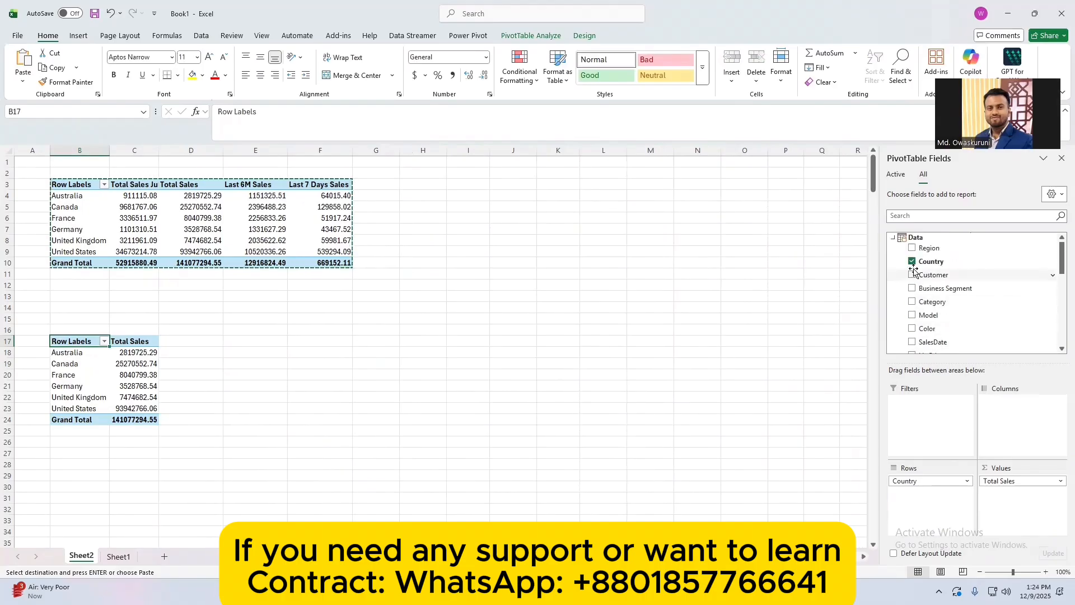
left_click(912, 261)
scroll(919, 313, "down", 4)
scroll(918, 317, "down", 3)
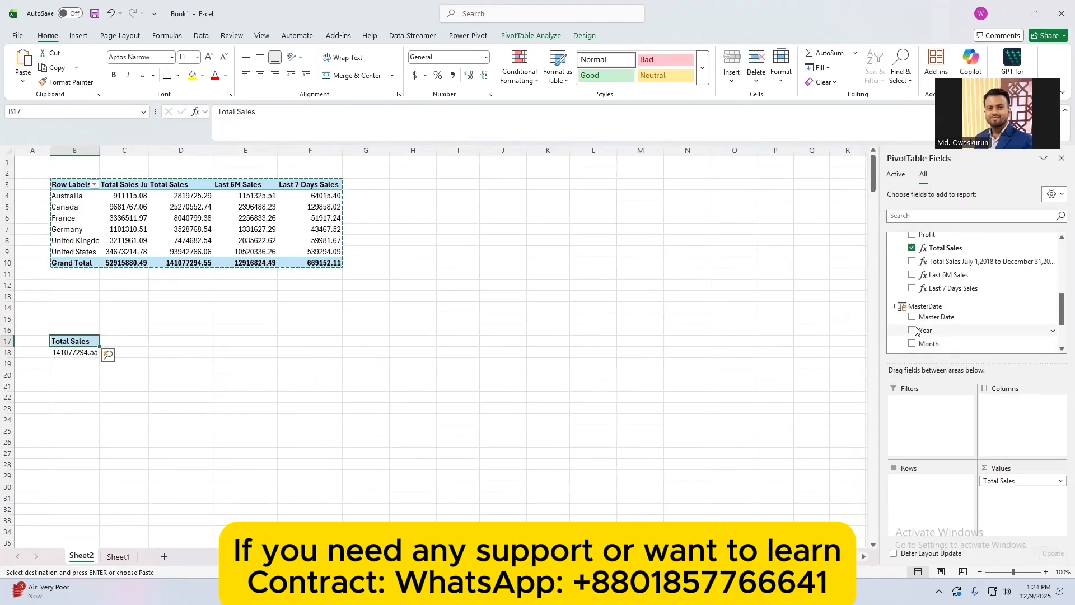
left_click(912, 330)
scroll(915, 339, "down", 2)
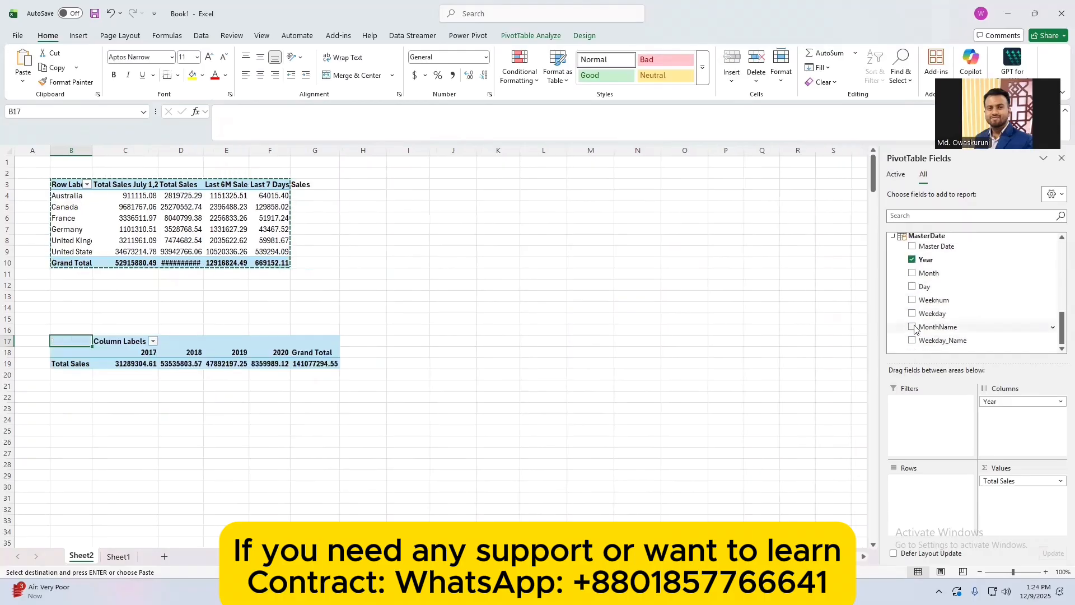
left_click(913, 327)
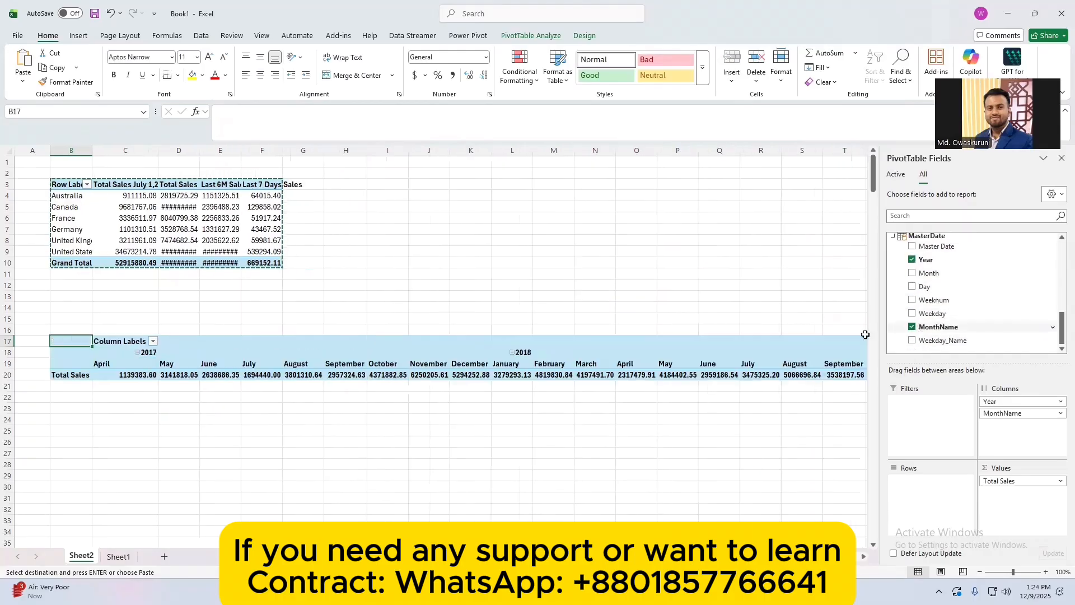
Move the Year and MonthName fields of the copied PivotTable from columns to rows, with months nested under years.
left_click(999, 402)
left_click(1000, 404)
left_click_drag(1000, 405, 930, 486)
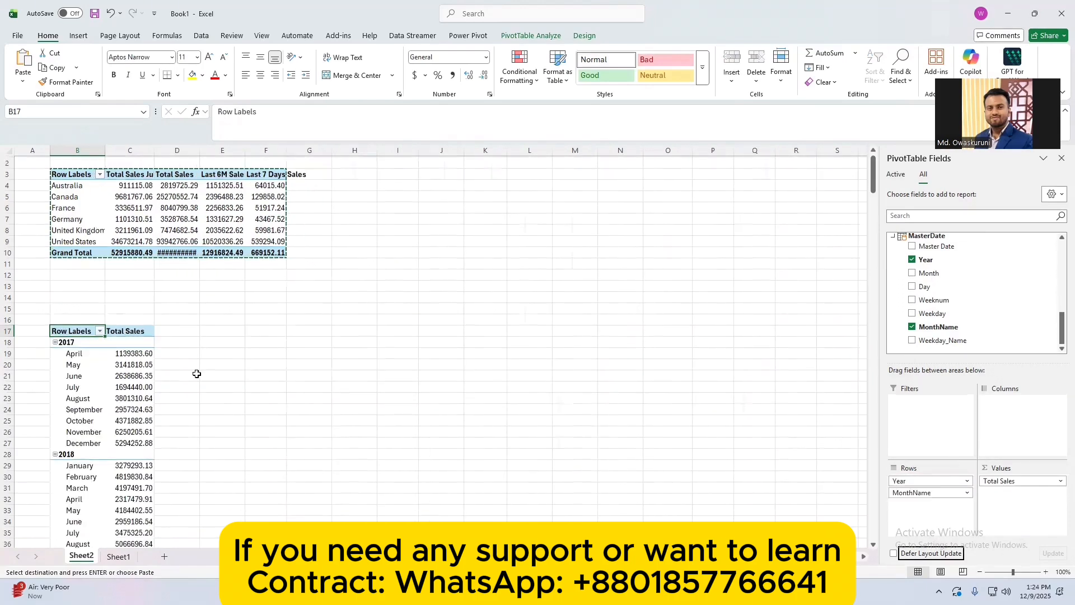
scroll(117, 302, "down", 4)
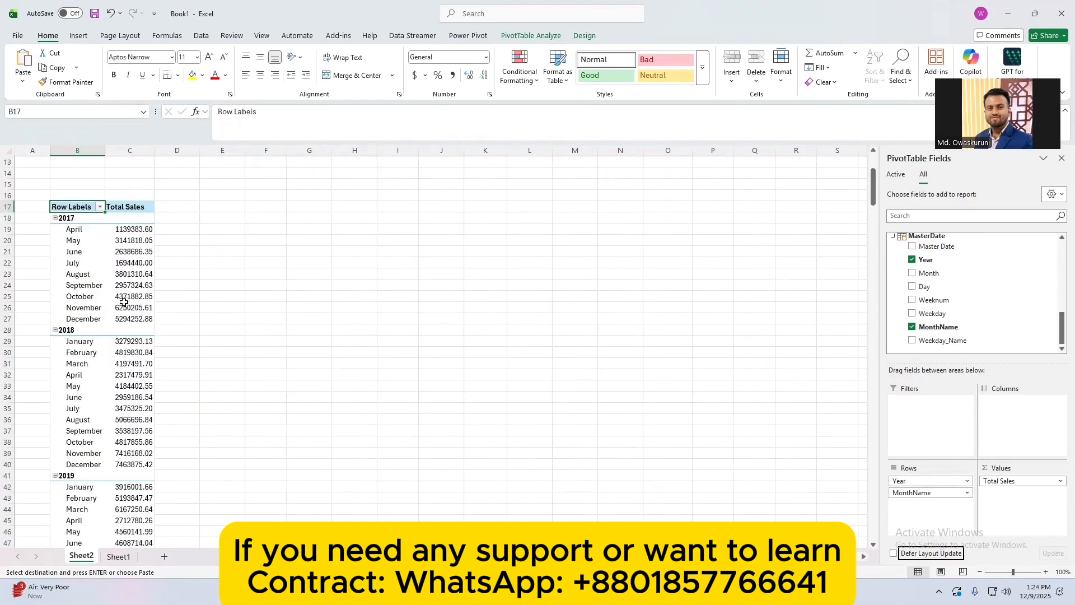
mouse_move(124, 297)
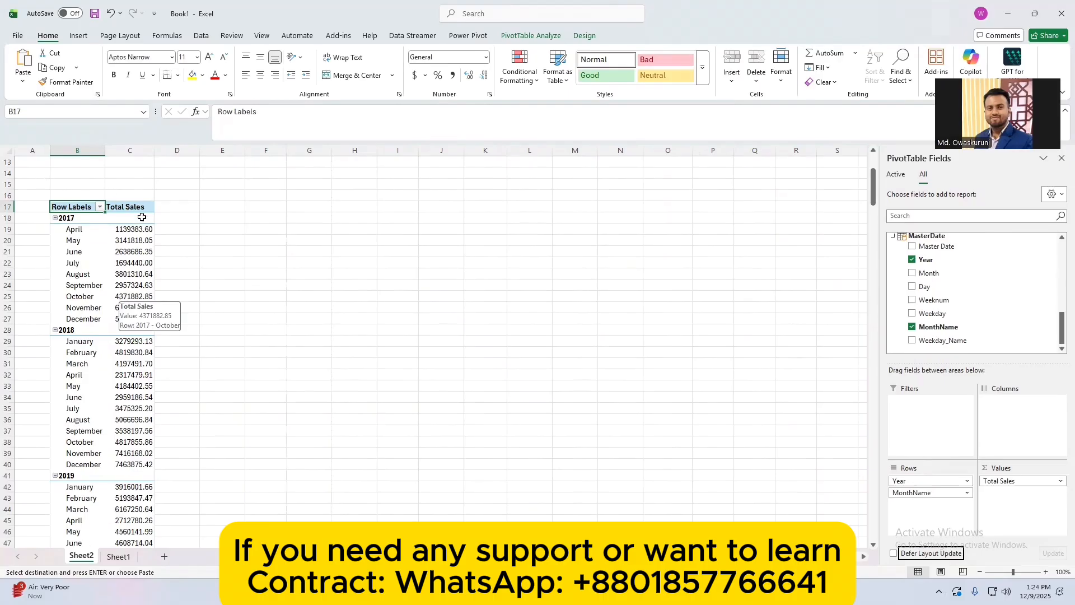
Create a new Power Pivot measure in the Data table and name it Previous Month Sales.
left_click(167, 242)
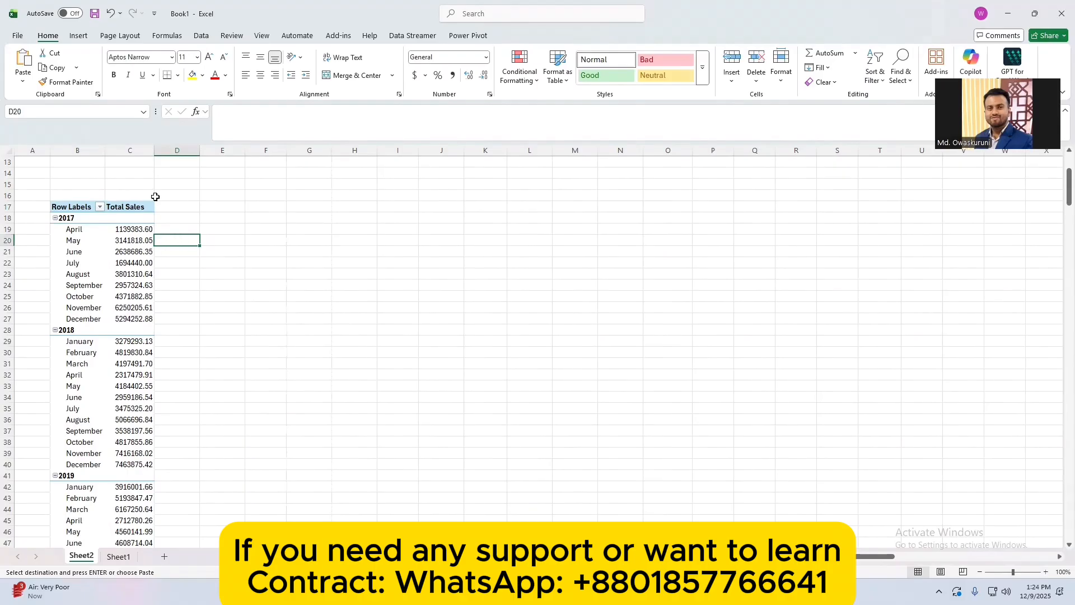
left_click(135, 204)
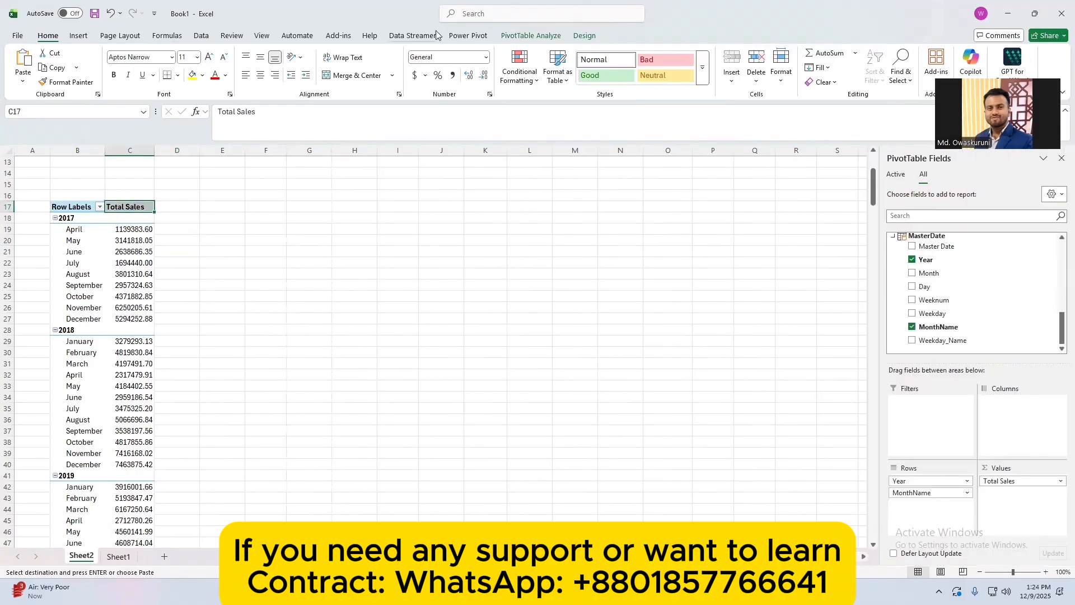
left_click(468, 35)
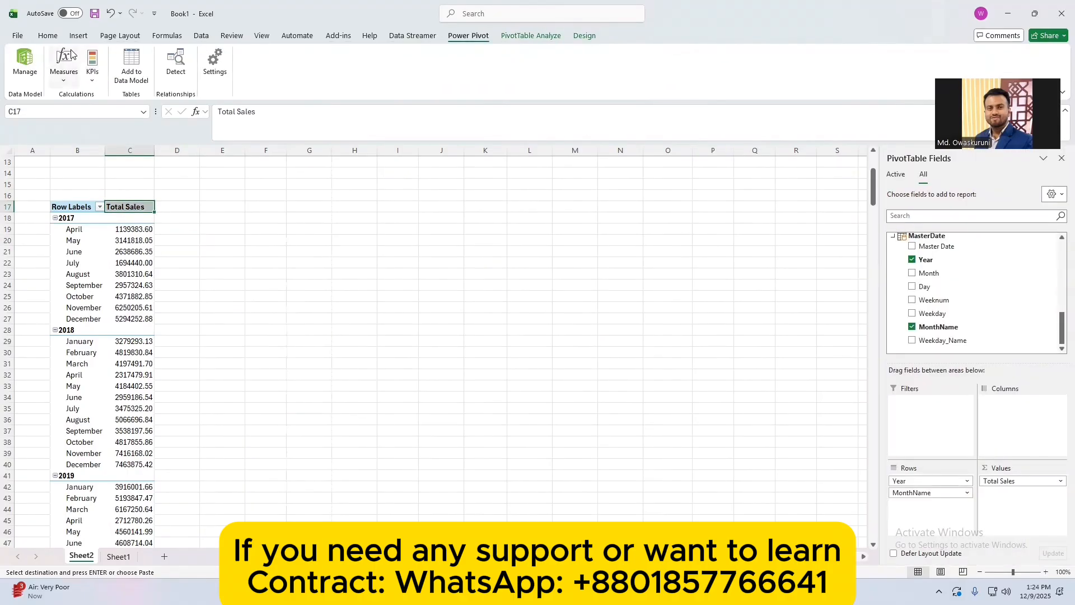
left_click(67, 81)
left_click(92, 97)
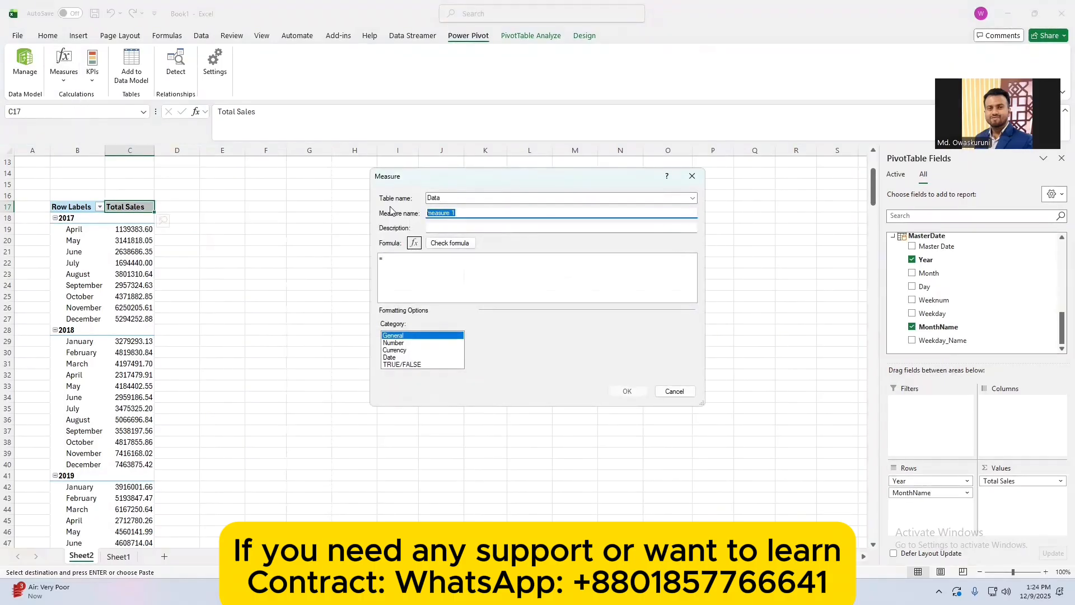
type("Previous Month Sales")
Begin the Previous Month Sales formula with a CALCULATE function that uses [Total Sales] as its expression.
left_click(412, 271)
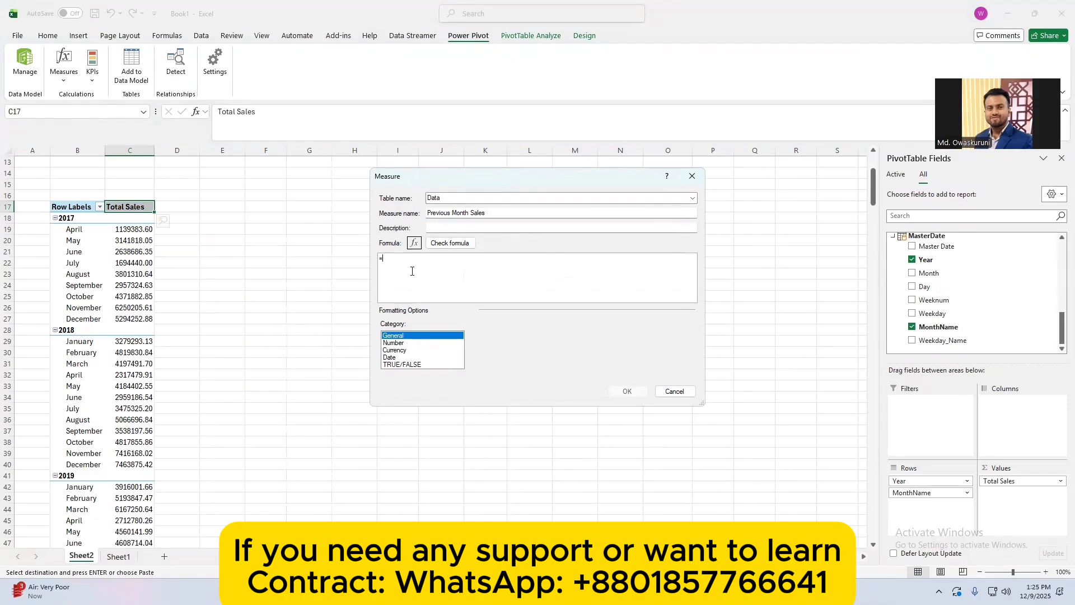
type("C")
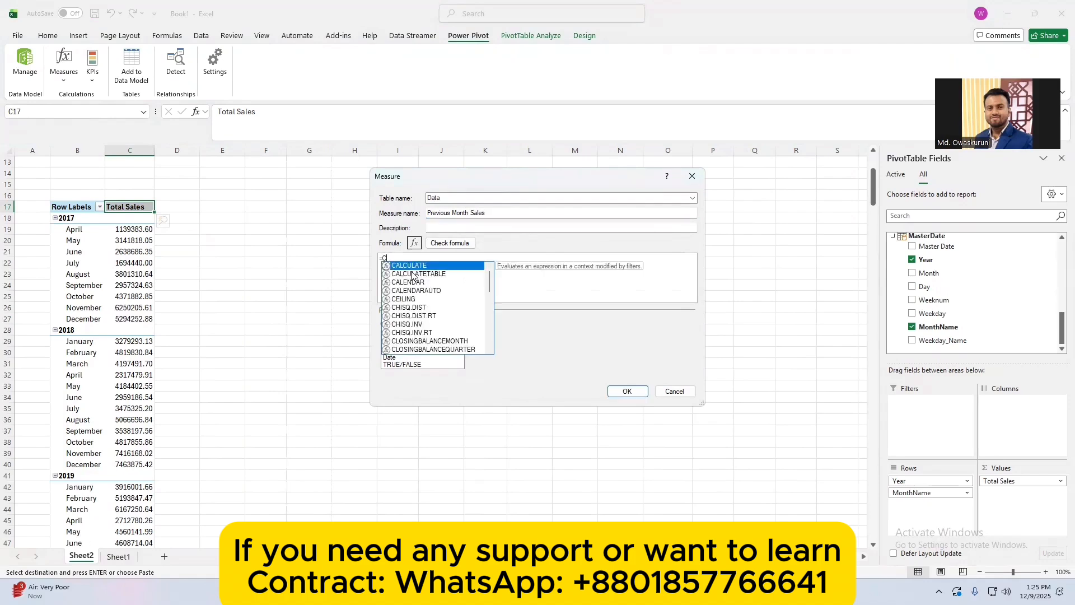
type("alcu")
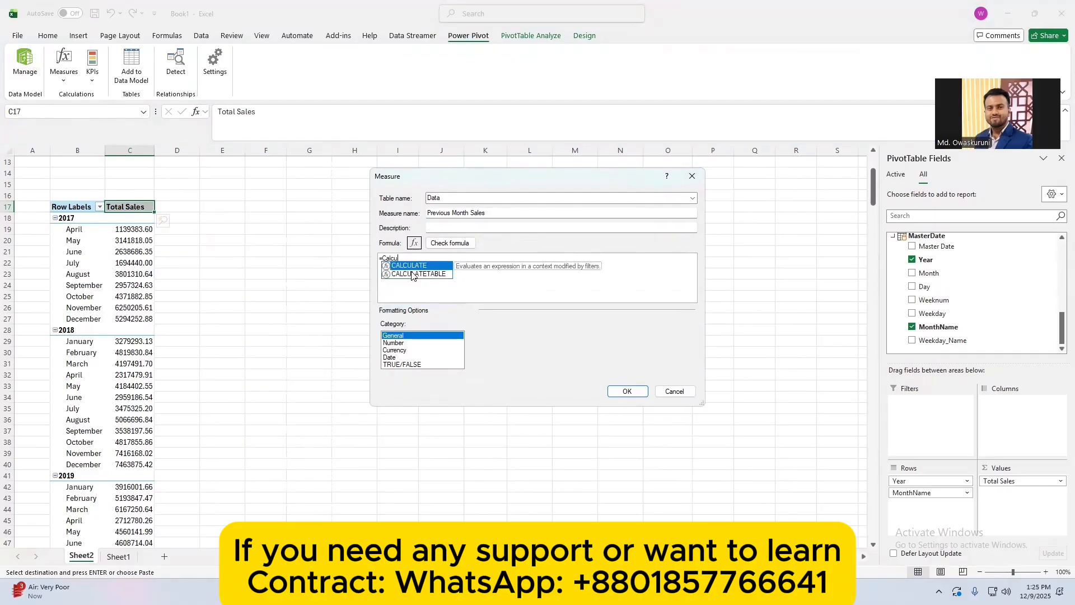
type("late(")
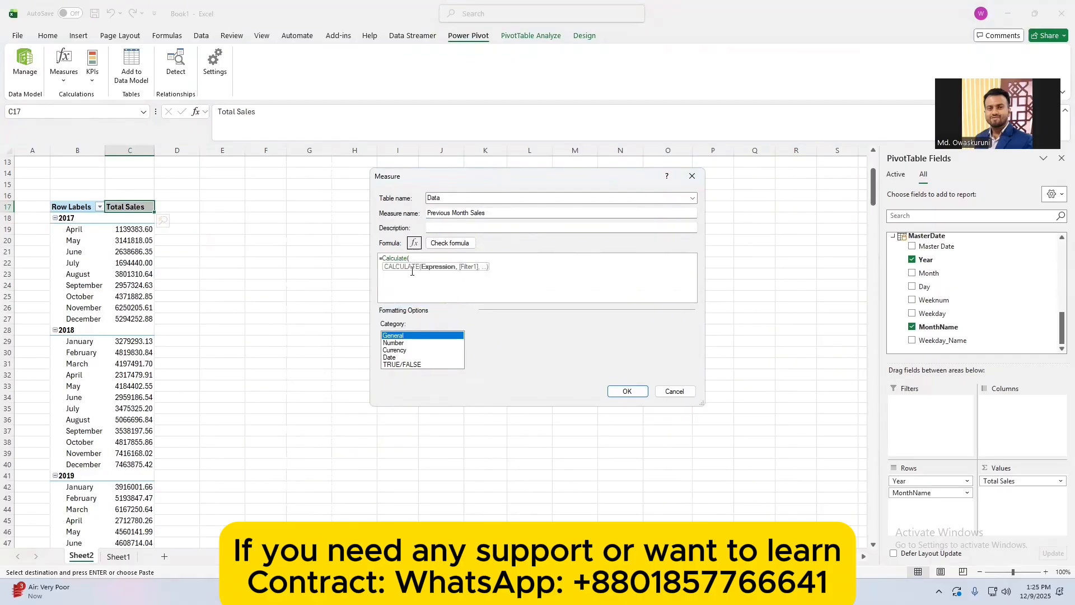
type("[tota")
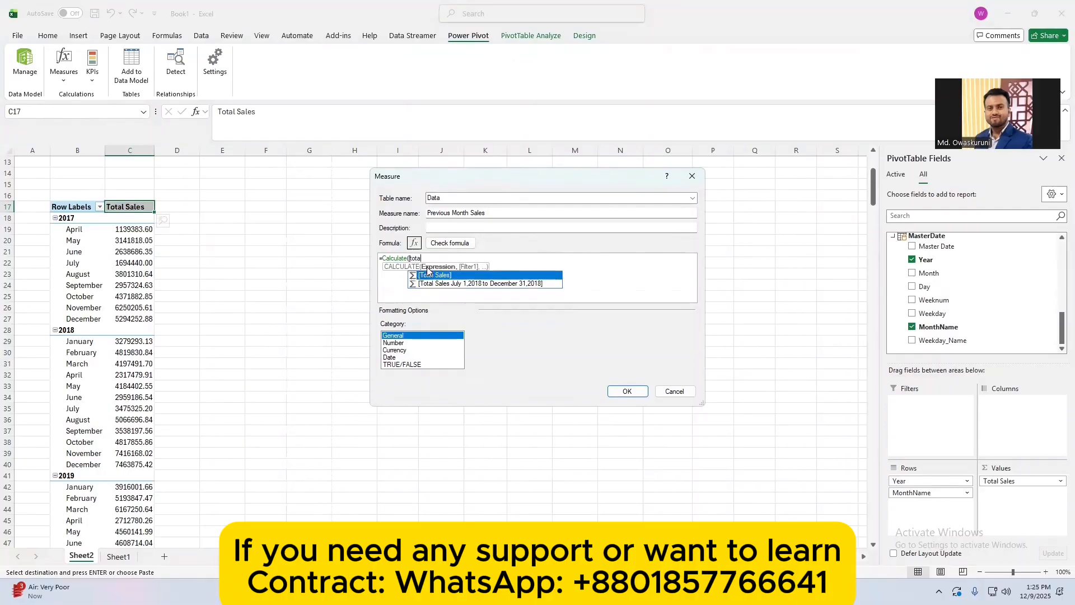
double_click(435, 275)
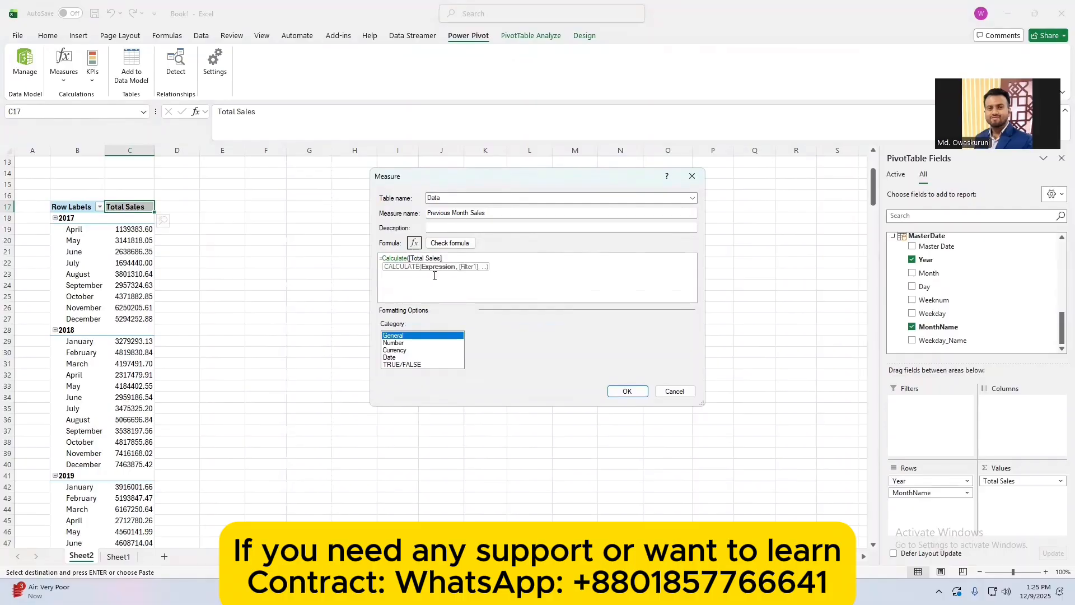
Add PREVIOUSMONTH(MasterDate[Master Date]) as the CALCULATE filter in the measure's formula.
type(",pre")
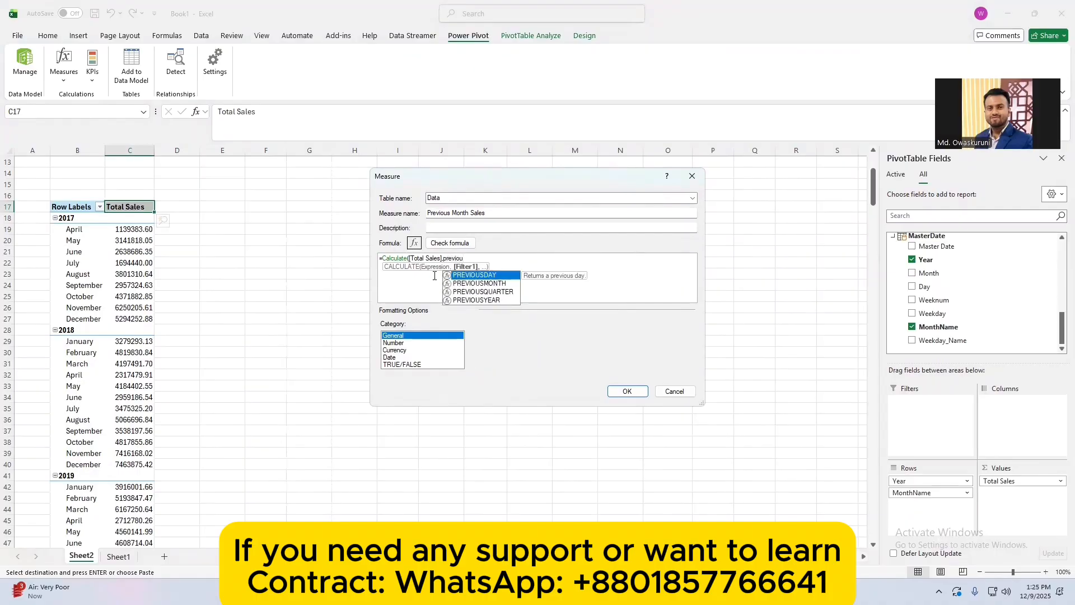
type("viou")
double_click(485, 284)
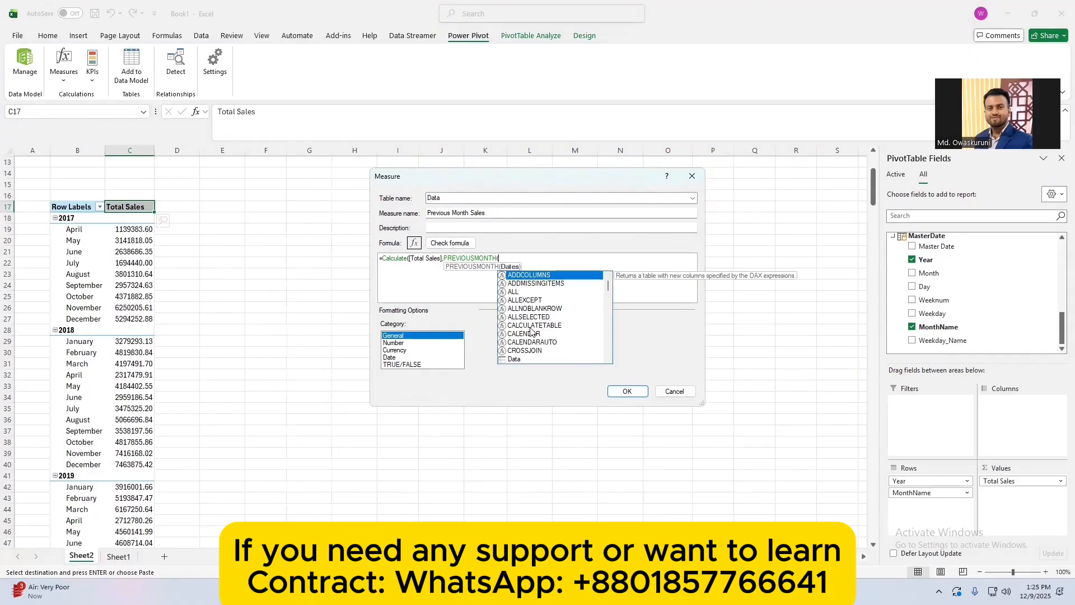
type("date")
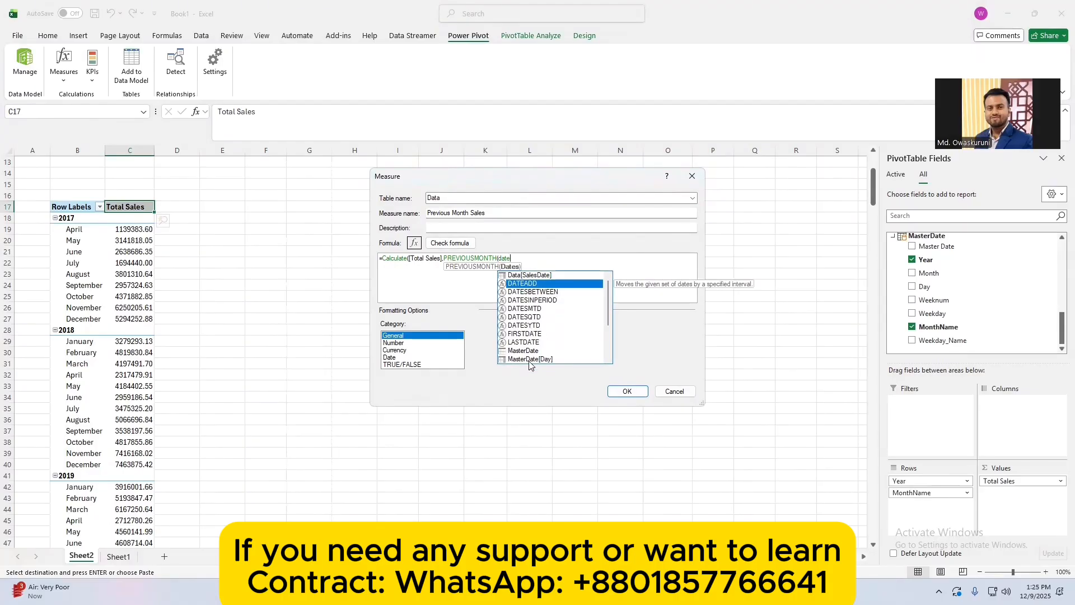
scroll(538, 341, "down", 3)
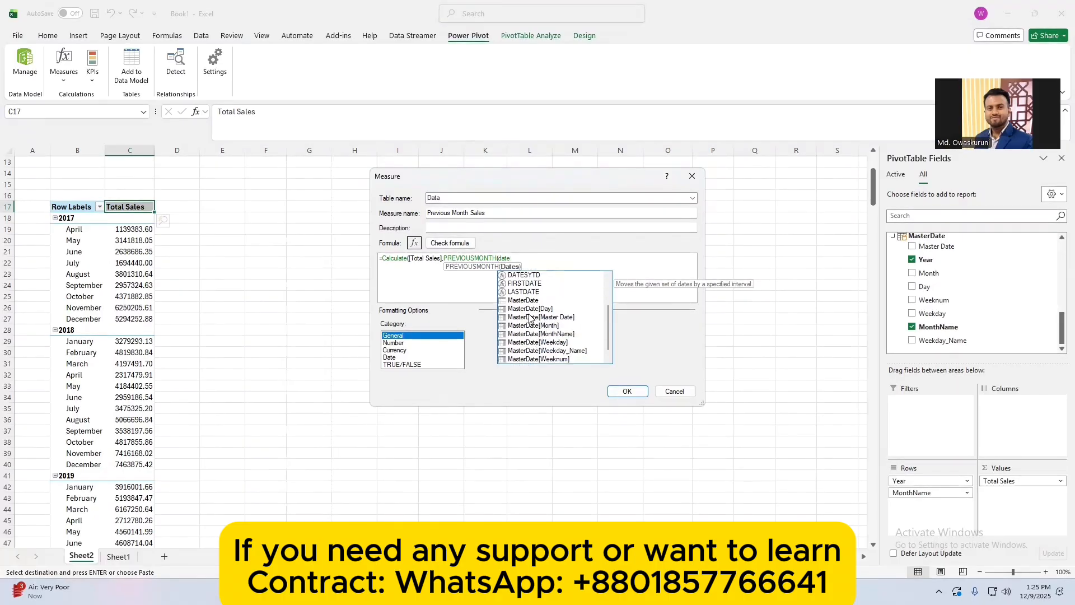
double_click(534, 317)
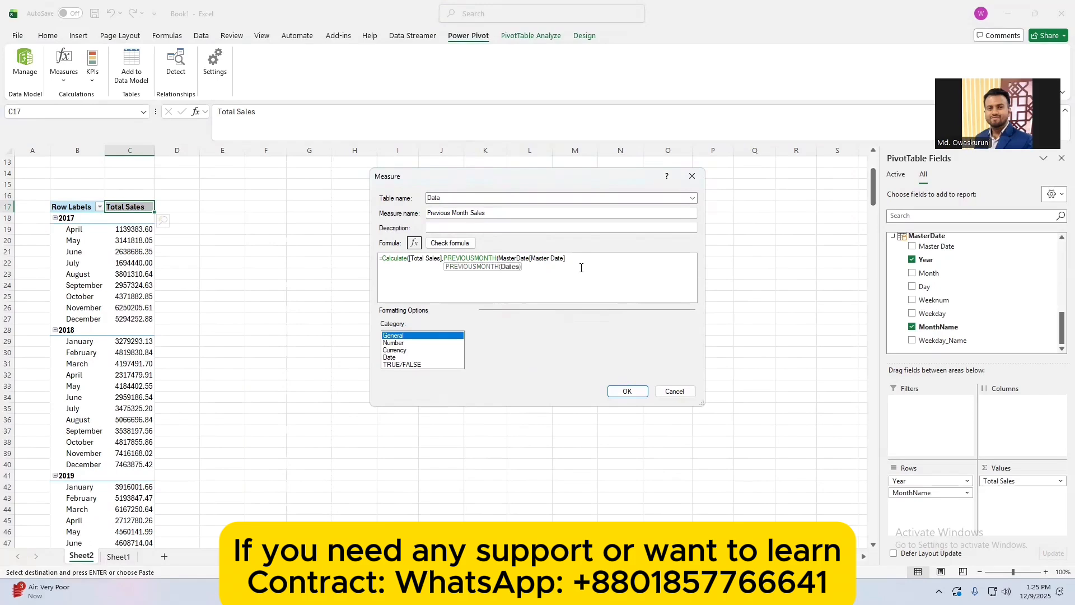
type("))")
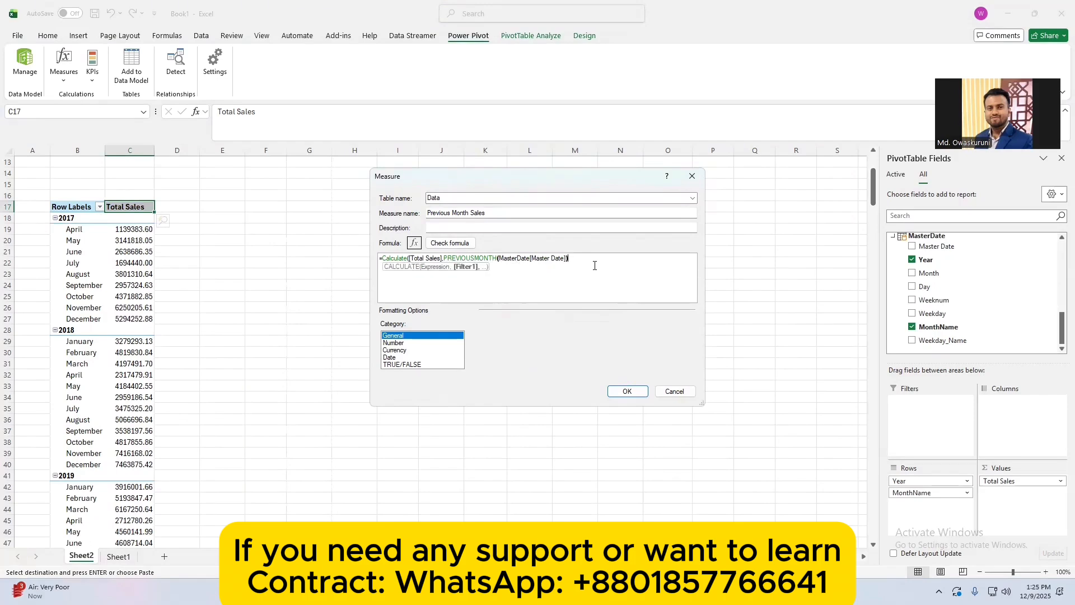
Check the formula, add the missing closing parenthesis, recheck it and save the Previous Month Sales measure.
left_click(472, 245)
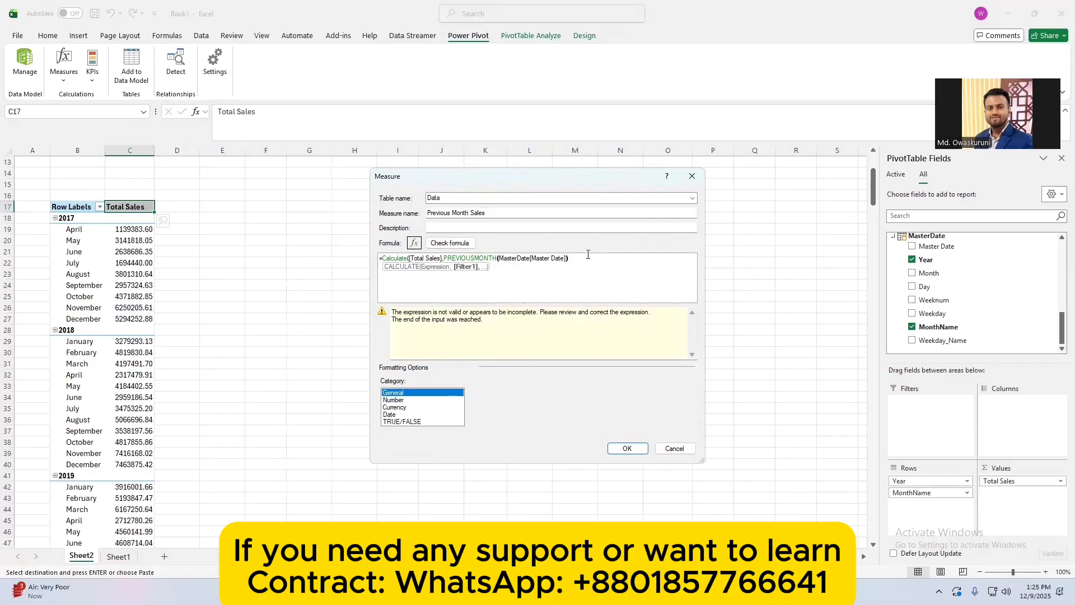
type(")")
left_click(462, 245)
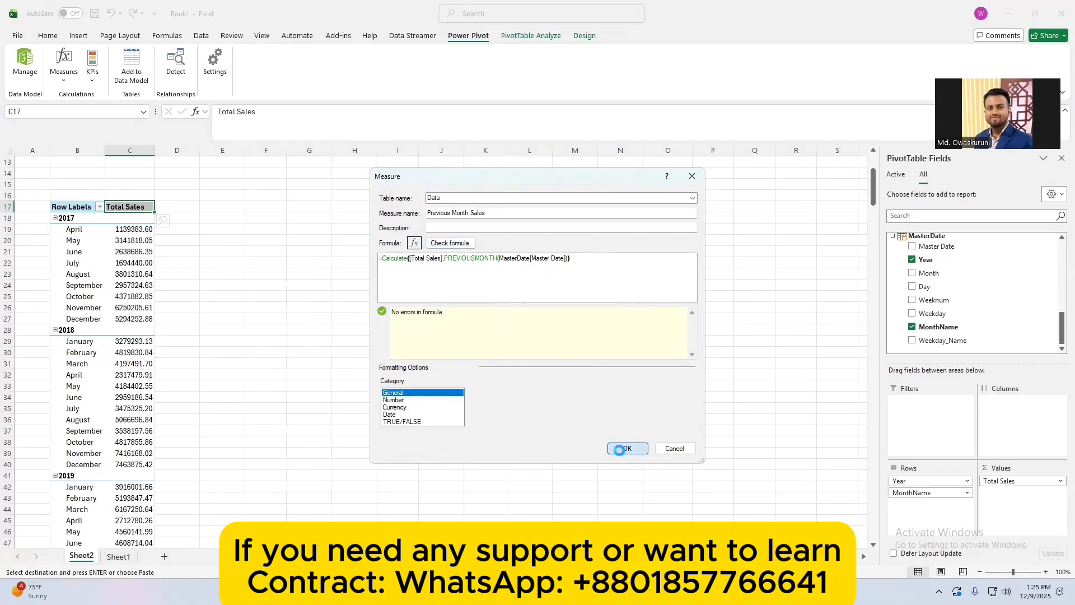
left_click(624, 448)
Fill the May 2017 Previous Month Sales cell and the April 2017 Total Sales cell with yellow.
left_click(161, 238)
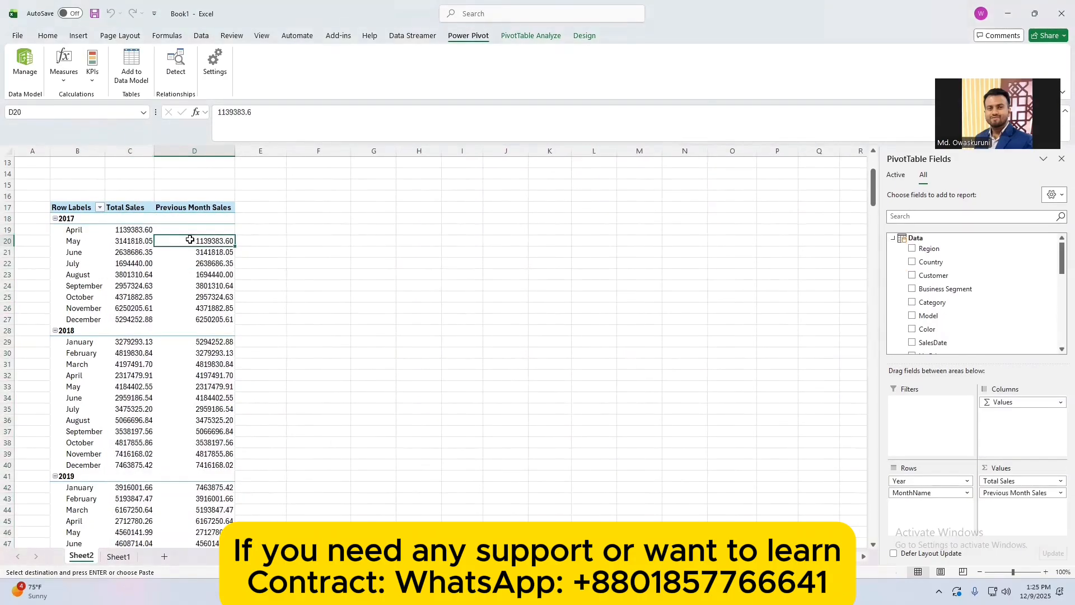
left_click(37, 37)
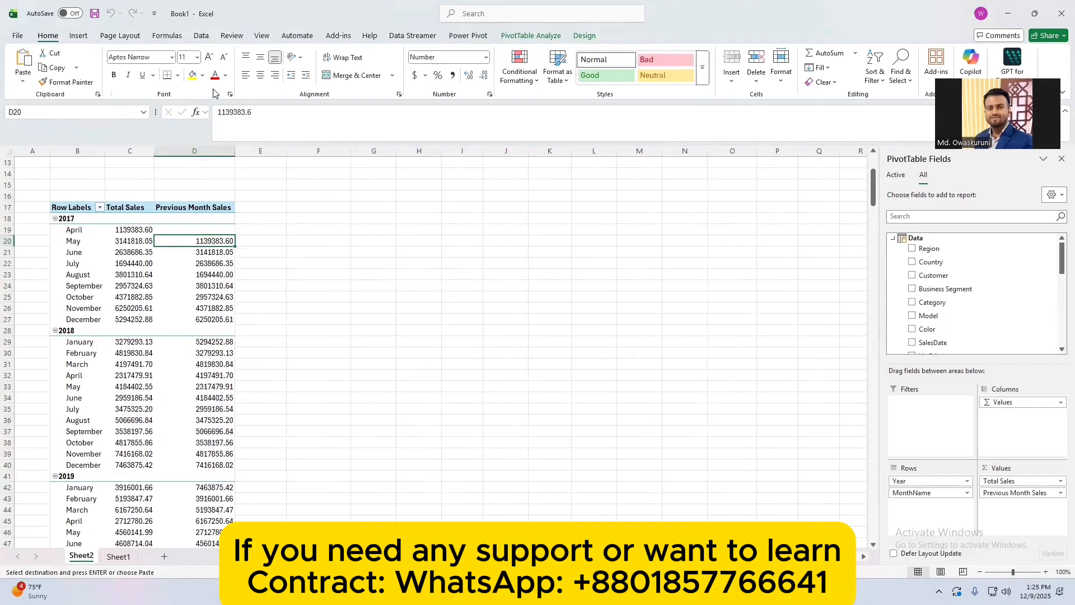
left_click(192, 75)
left_click(136, 230)
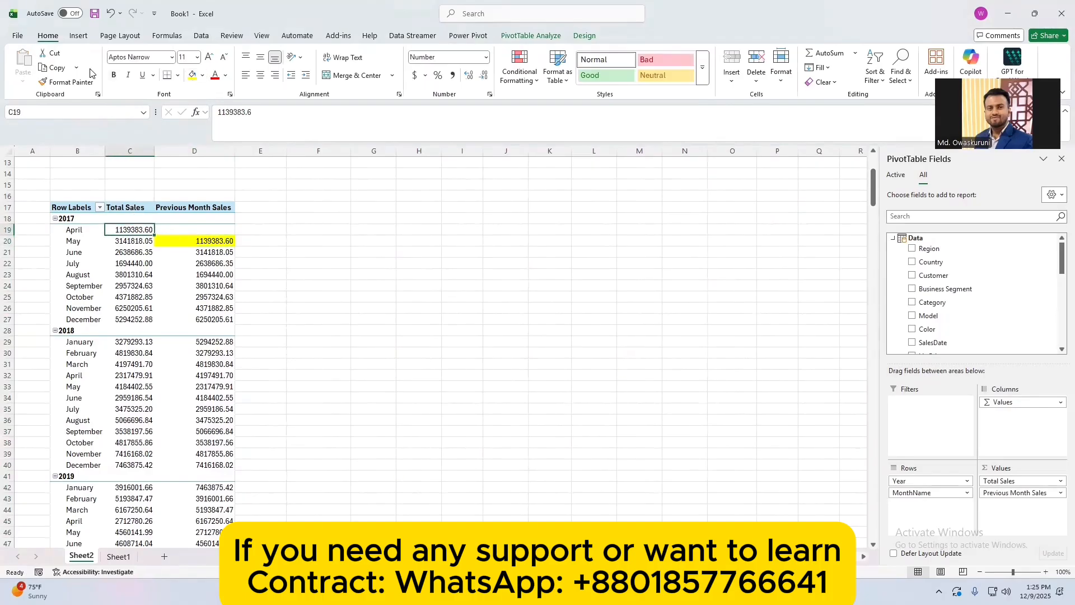
left_click(192, 75)
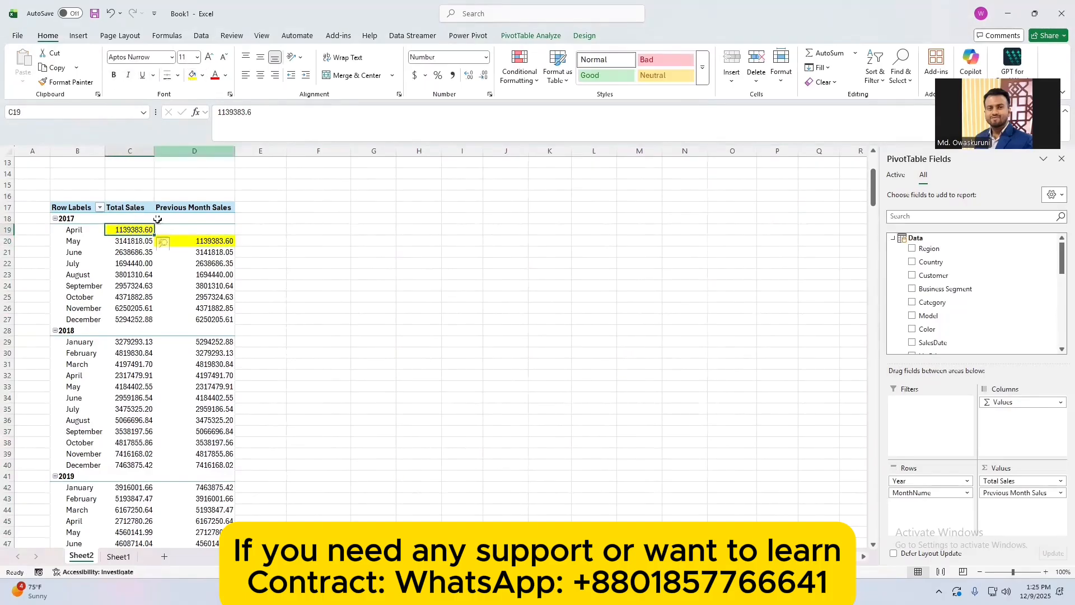
Compare each 2017 month's Previous Month Sales with the preceding month's Total Sales in the PivotTable.
left_click(214, 275)
left_click(212, 253)
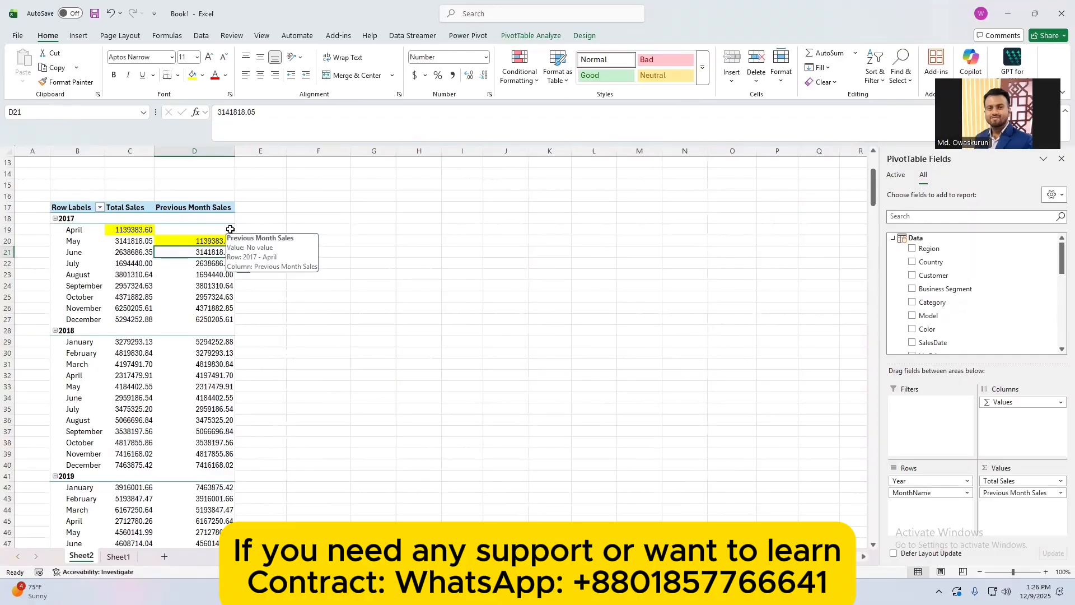
left_click(150, 231)
left_click(196, 245)
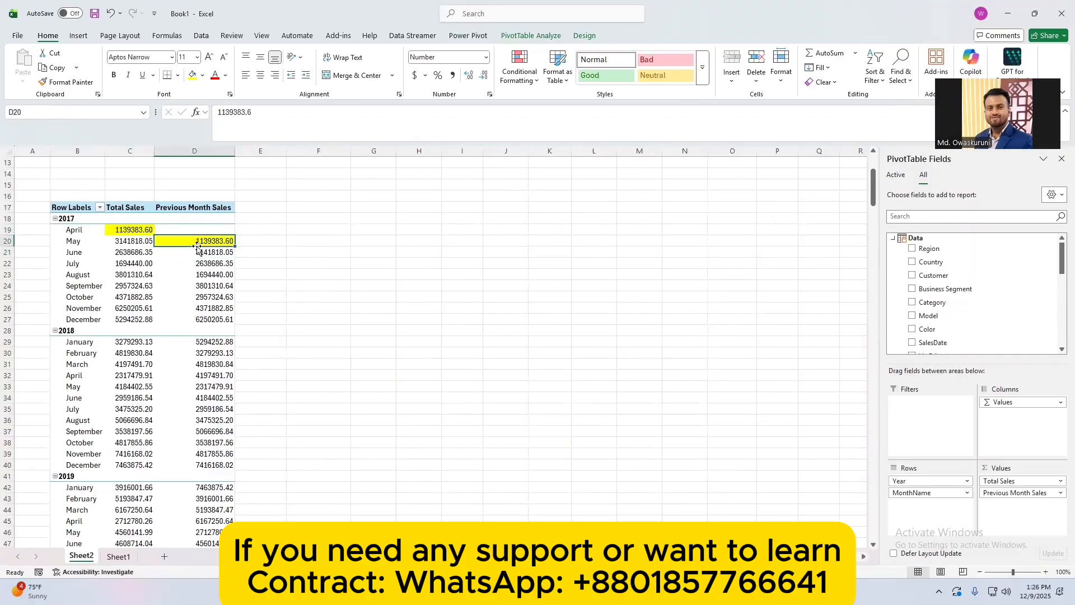
left_click(226, 201)
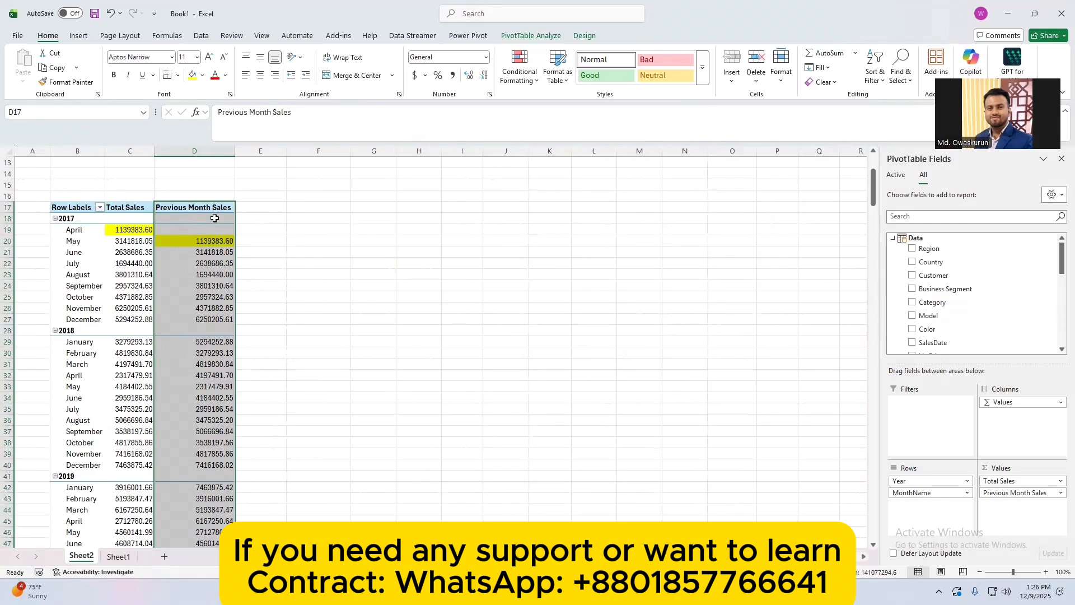
left_click(127, 207)
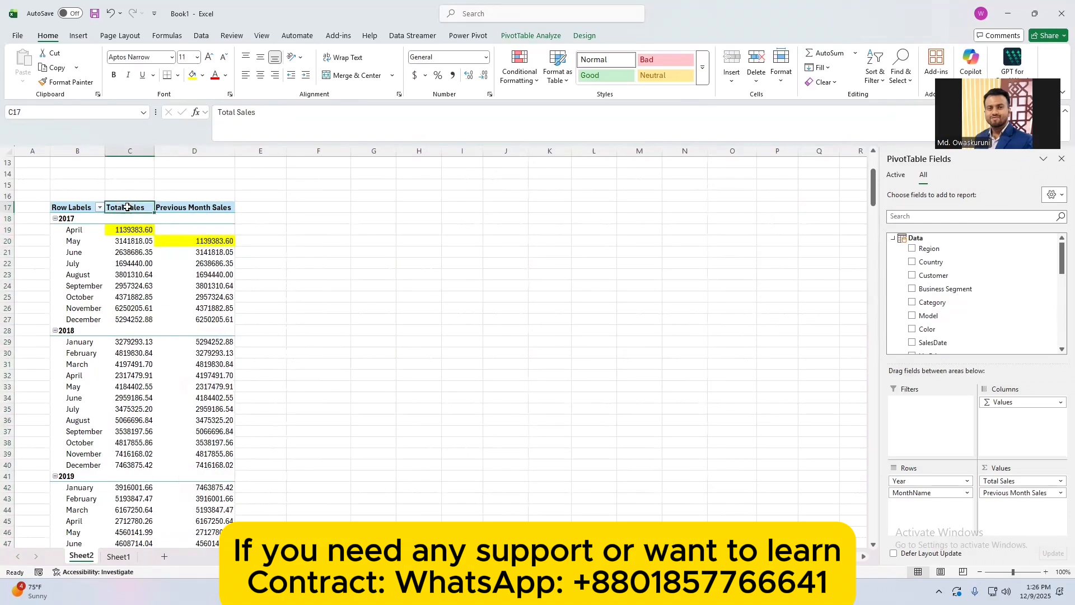
left_click(131, 239)
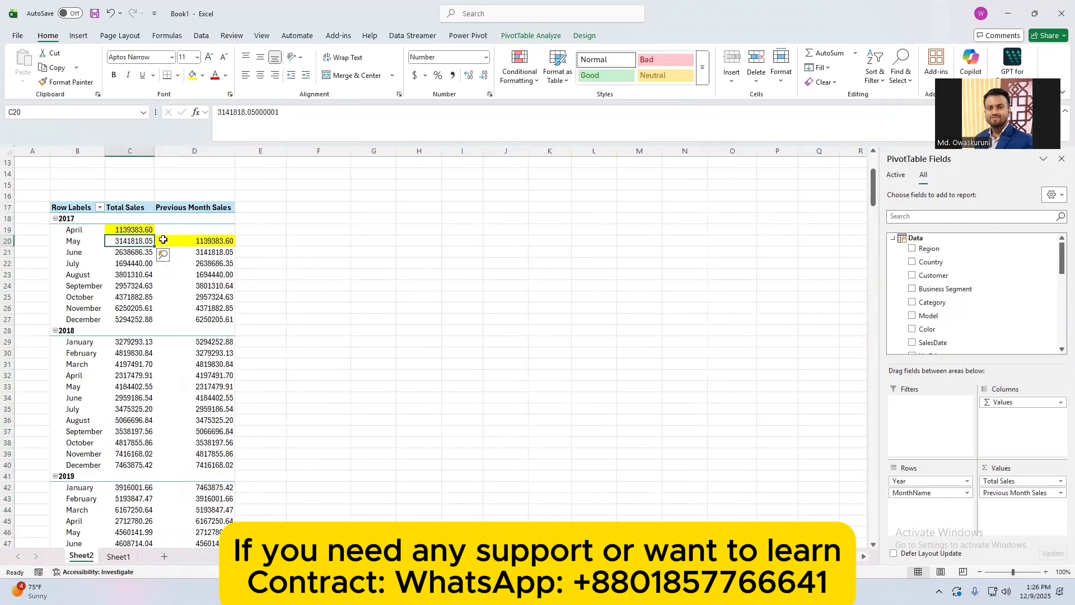
left_click(192, 241)
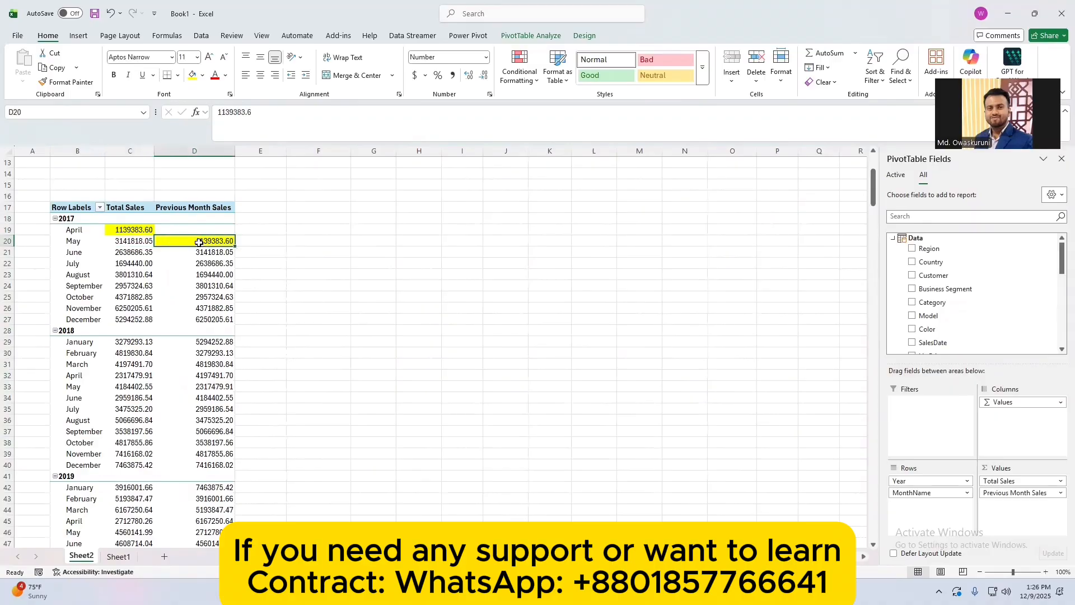
left_click(148, 242)
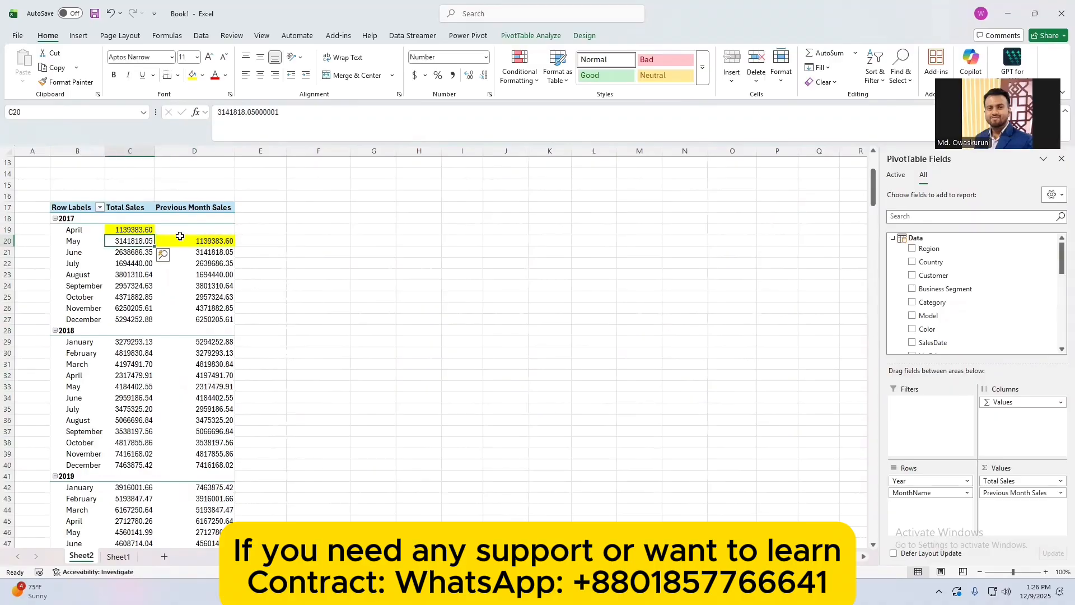
left_click(224, 209)
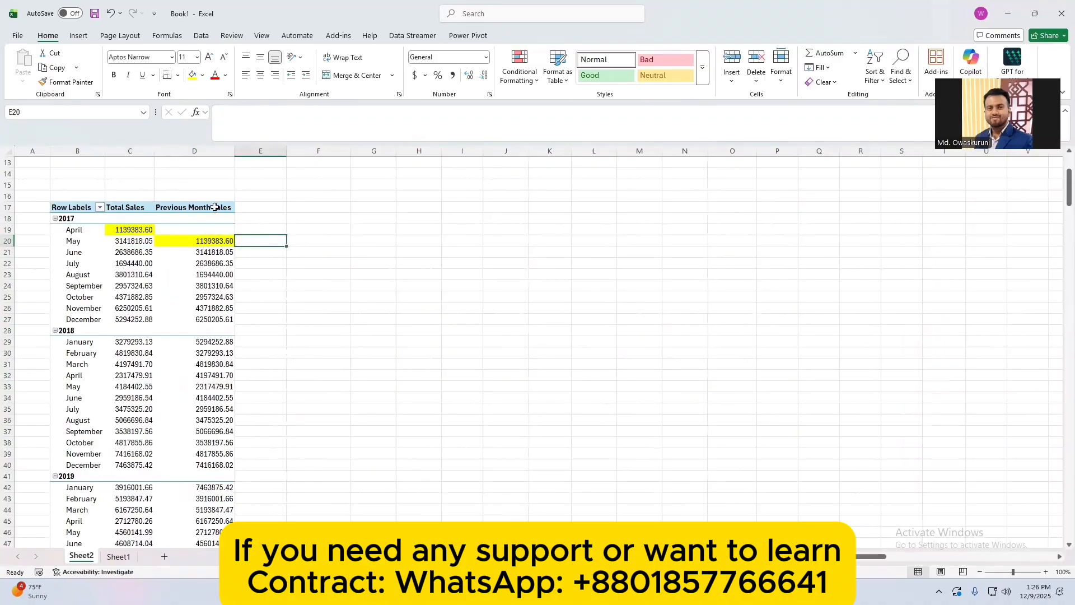
left_click(213, 241)
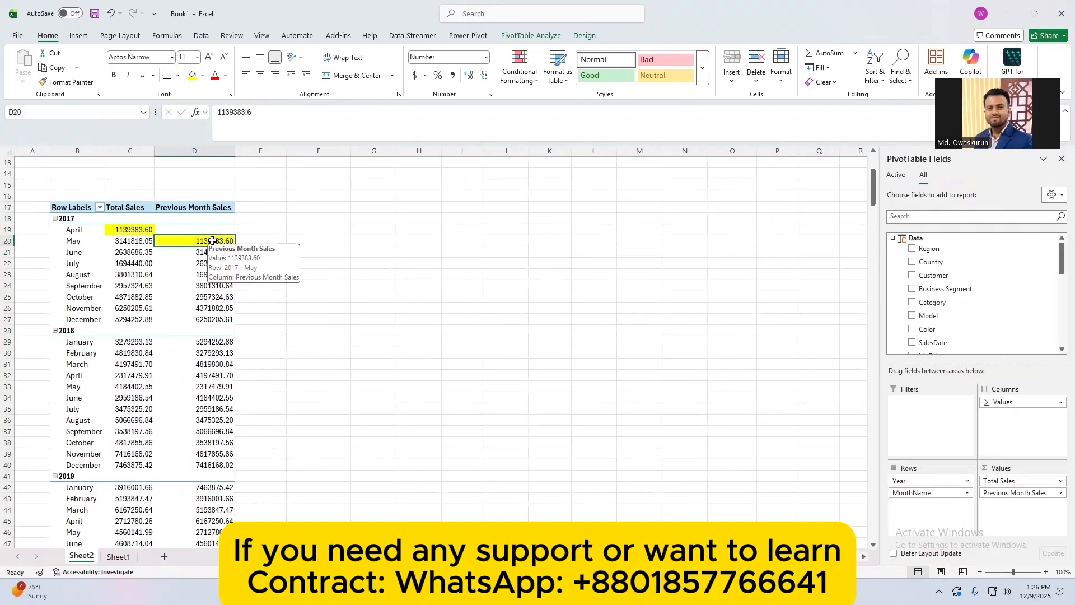
Create a new Power Pivot measure in the Data table and name it Diff from PM.
left_click(530, 36)
left_click(468, 36)
left_click(63, 70)
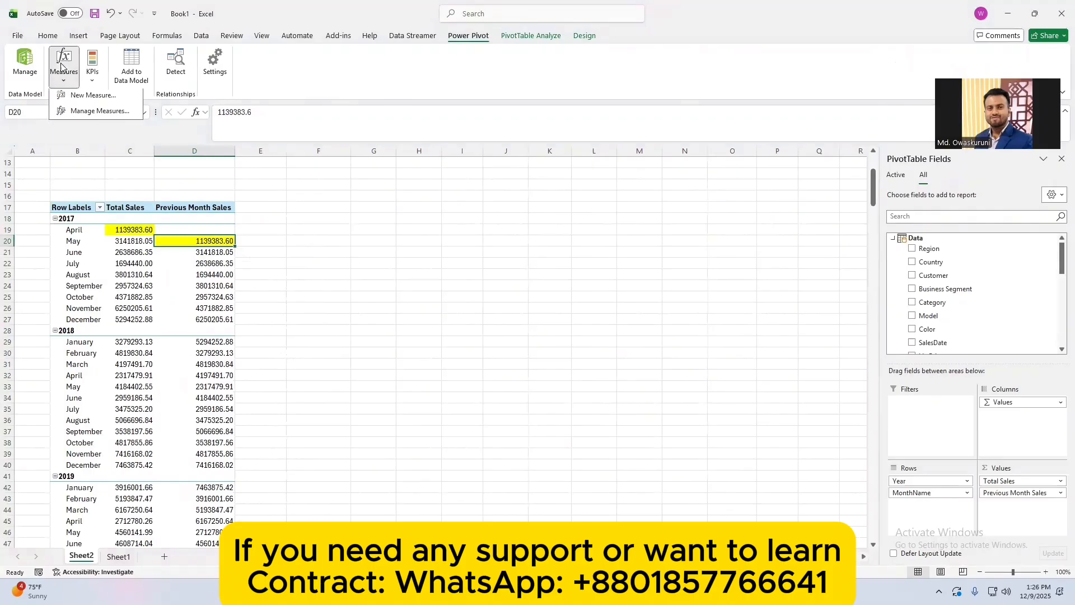
left_click(112, 95)
left_click(445, 212)
left_click_drag(456, 213, 318, 219)
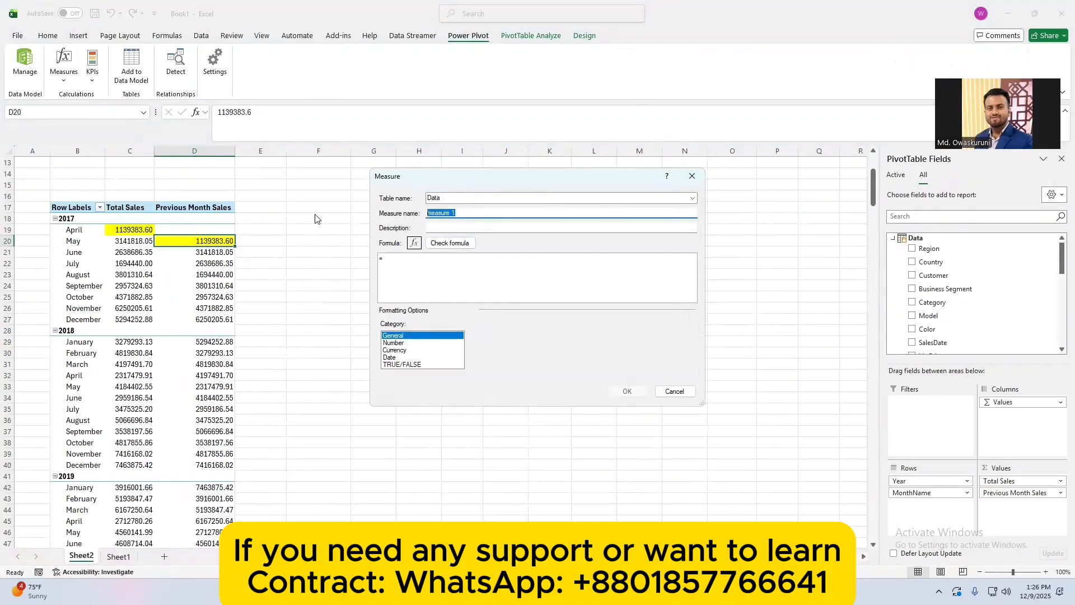
type("Diff from PM")
Enter the formula =[Total Sales]-[Previous Month Sales] for the Diff from PM measure and save it.
left_click(430, 269)
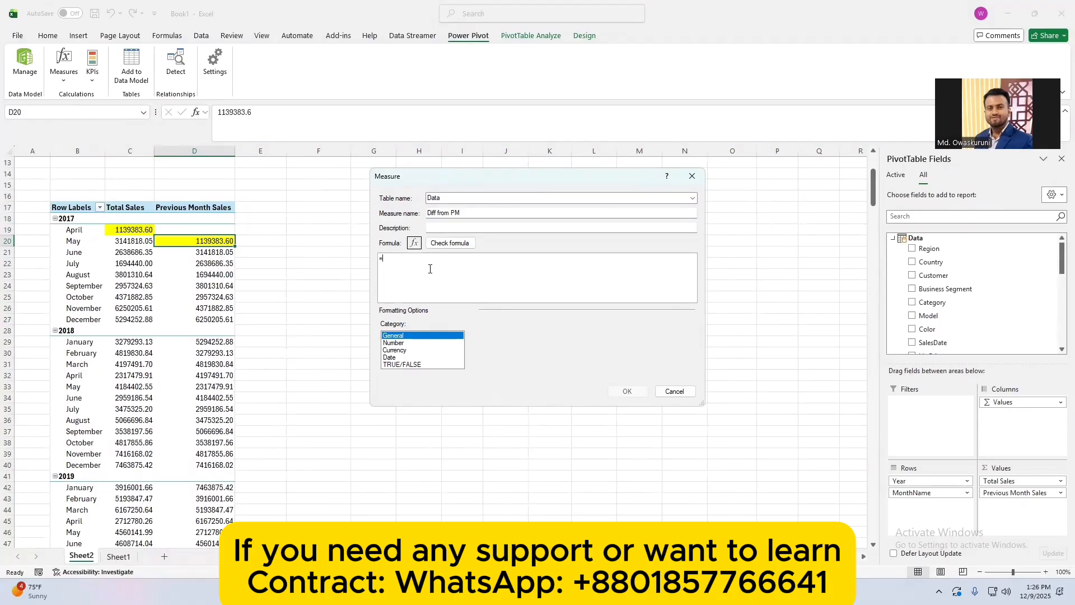
type("[to")
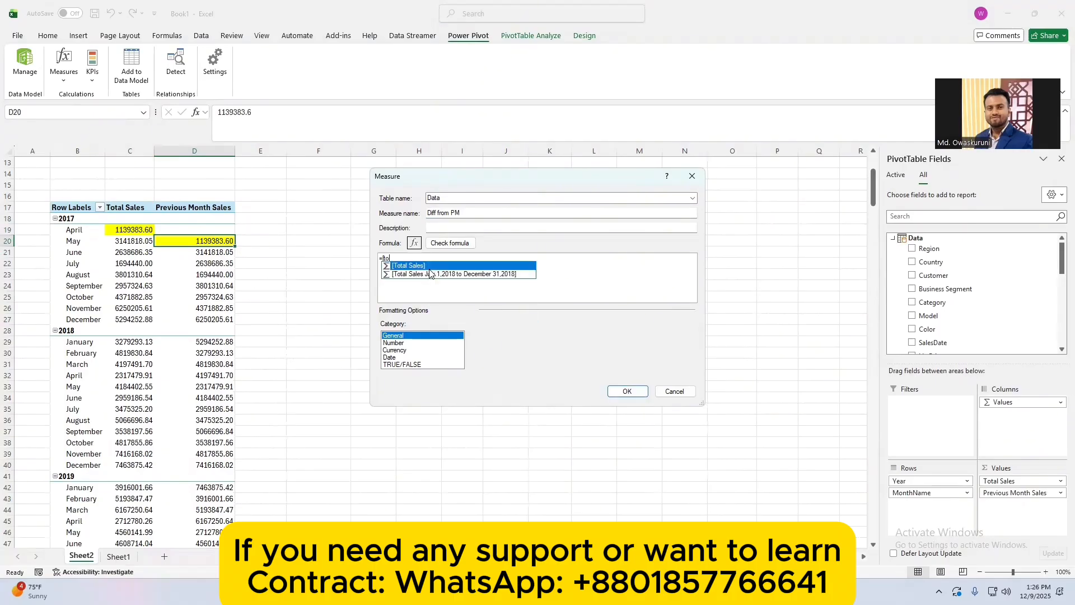
double_click(429, 266)
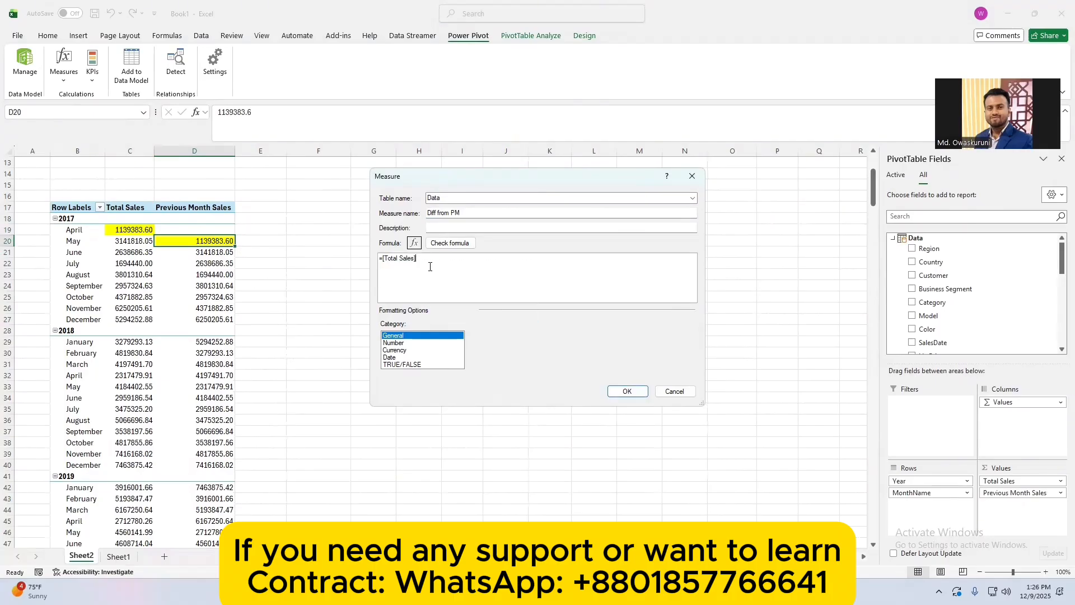
type("-[")
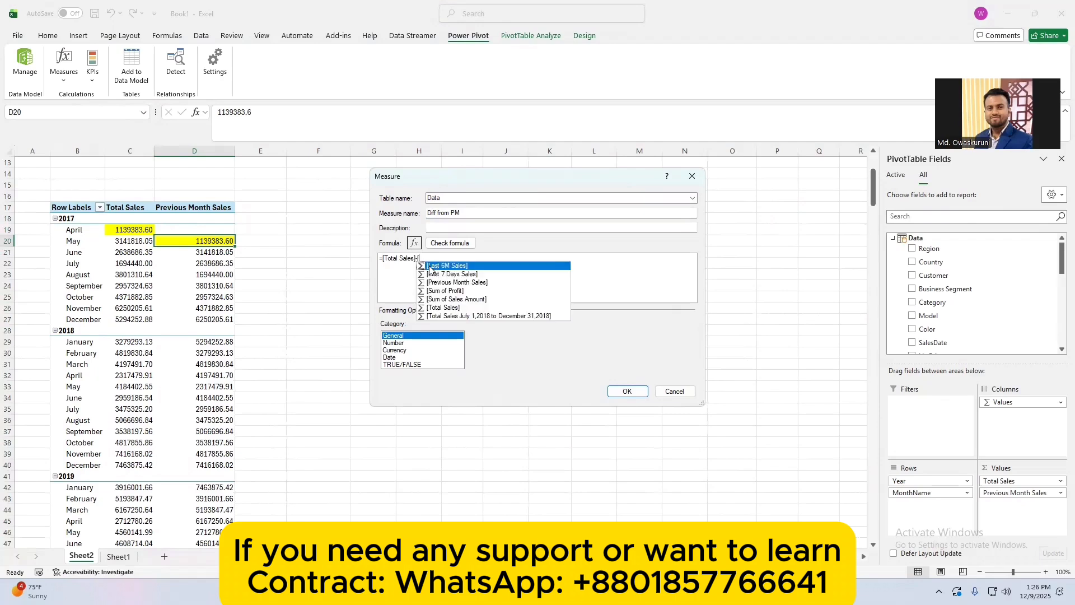
double_click(462, 282)
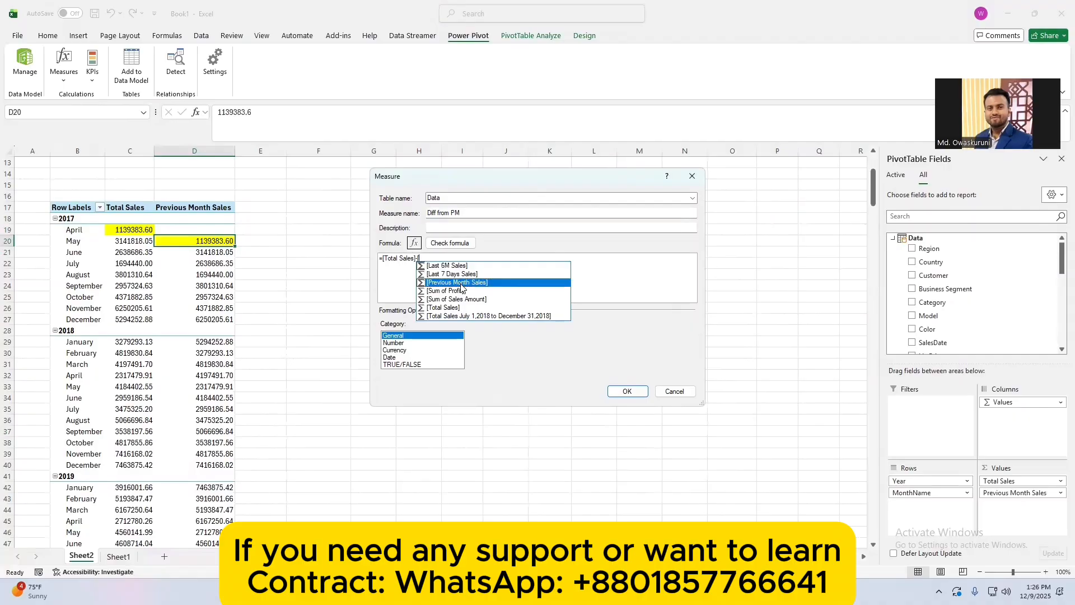
left_click(626, 391)
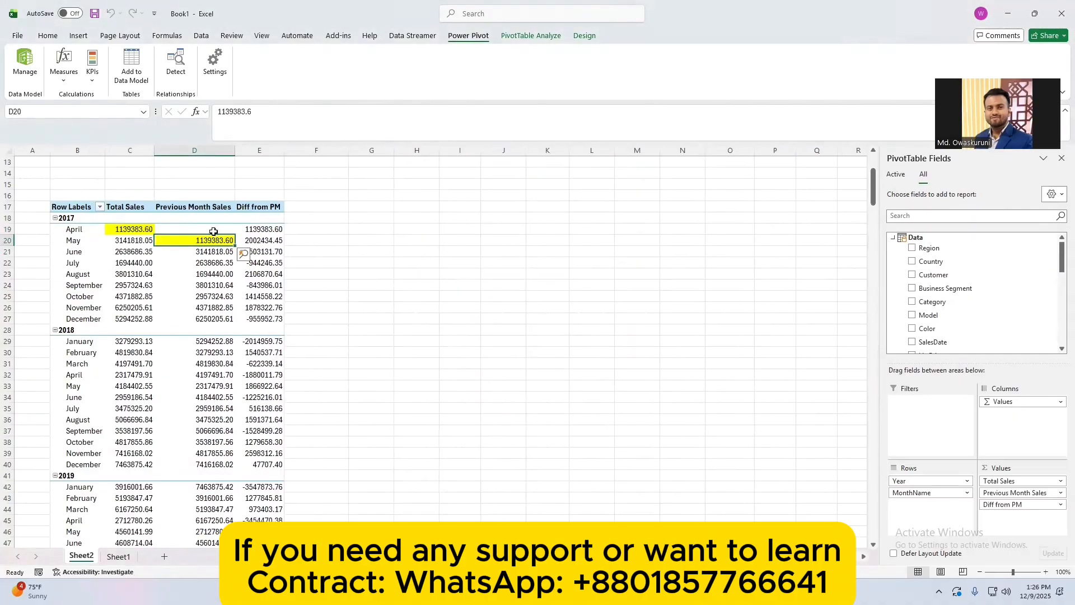
Examine the Diff from PM values for April to June 2017 against the previous month's sales.
left_click(189, 229)
left_click(254, 226)
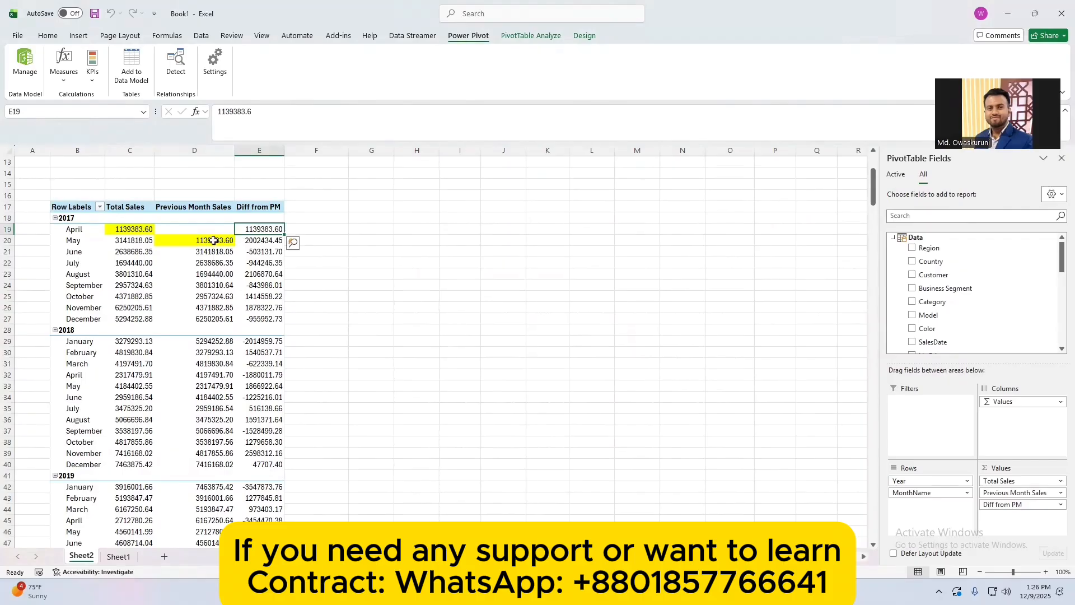
left_click(218, 241)
key("Right")
left_click(255, 253)
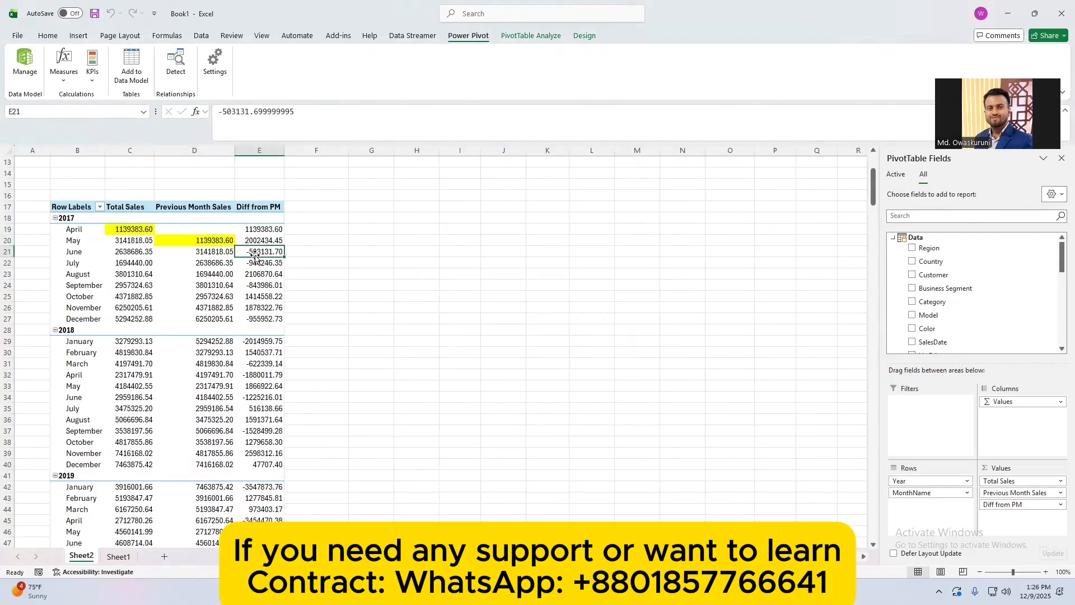
left_click(222, 240)
left_click(257, 241)
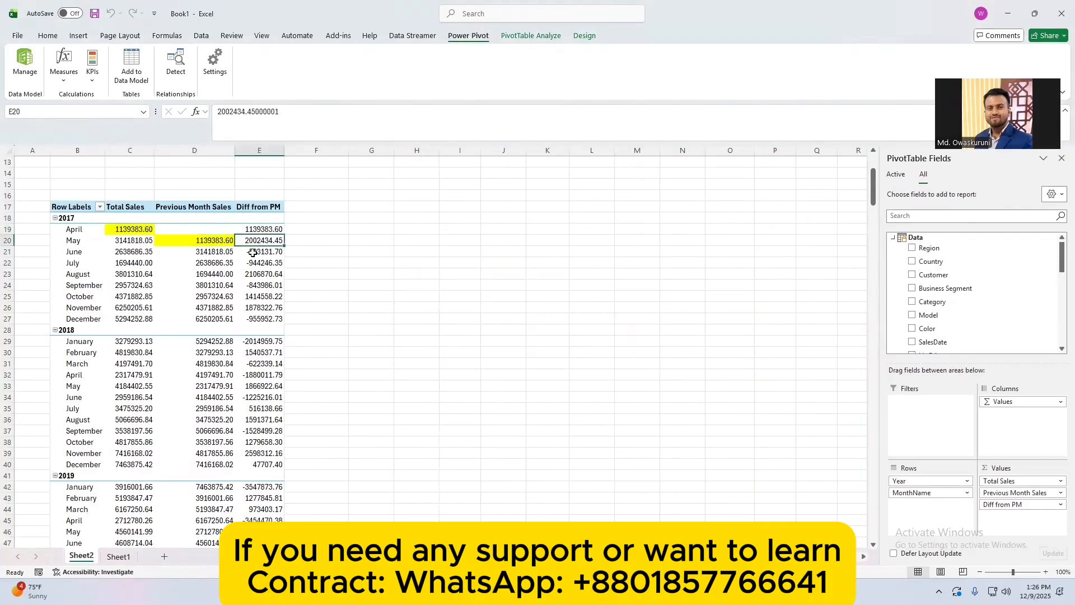
left_click(256, 252)
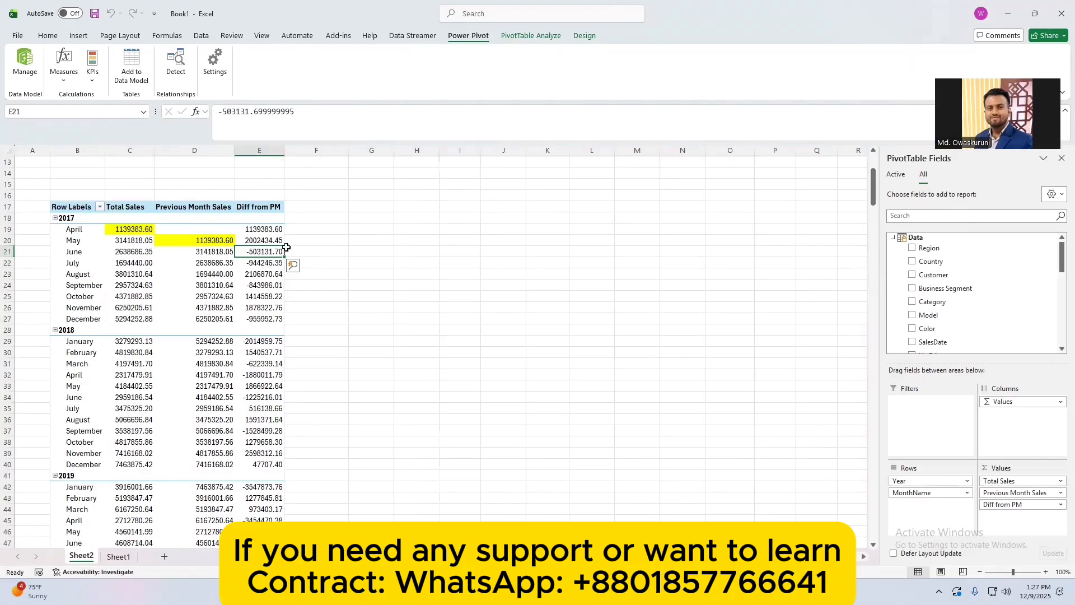
Create another Power Pivot measure in the Data table, name it Diff from PM %, and go to its formula.
left_click(56, 62)
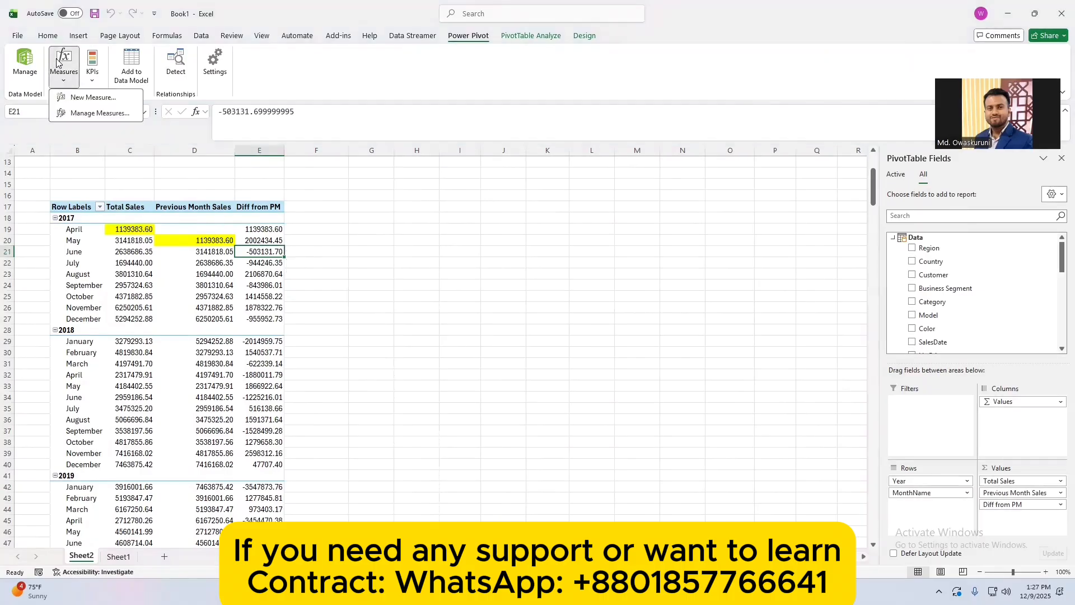
left_click(90, 96)
triple_click(459, 210)
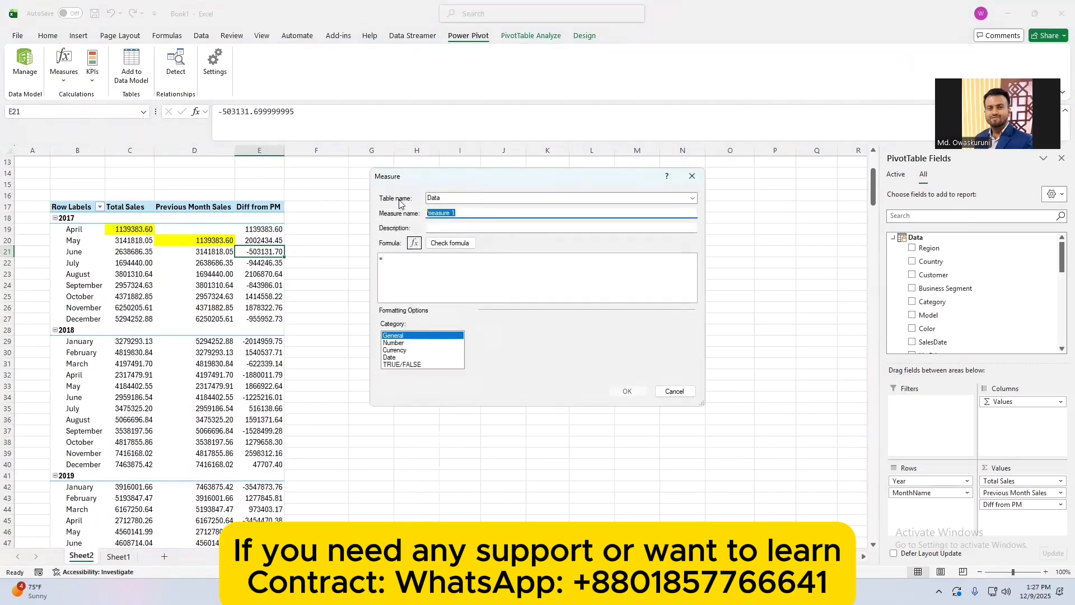
type("Diff from PO")
key("BackSpace")
type("V")
key("BackSpace")
type("M %")
left_click(420, 272)
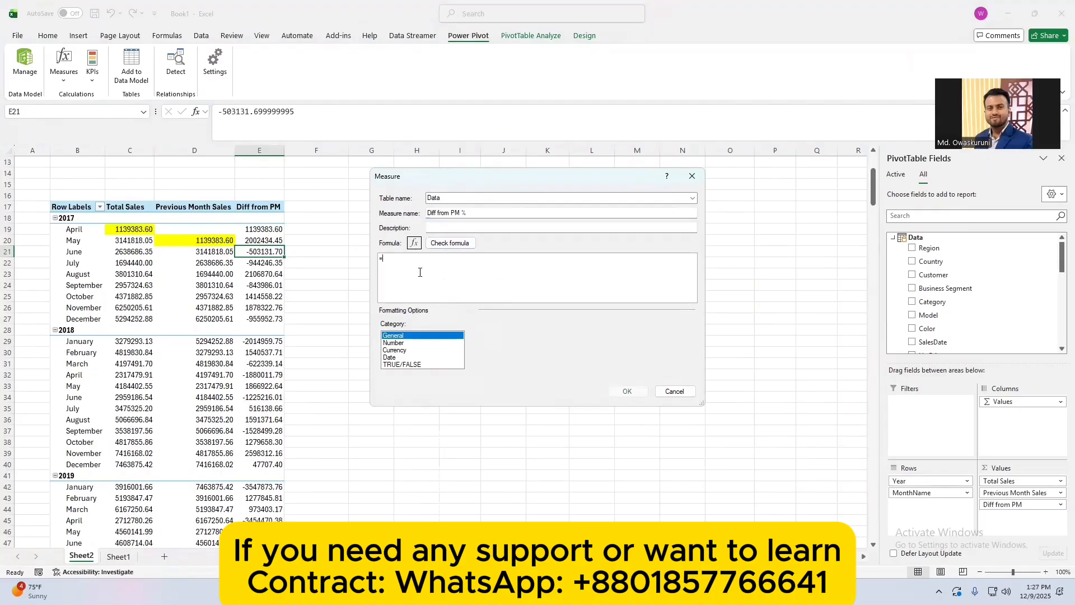
type("[")
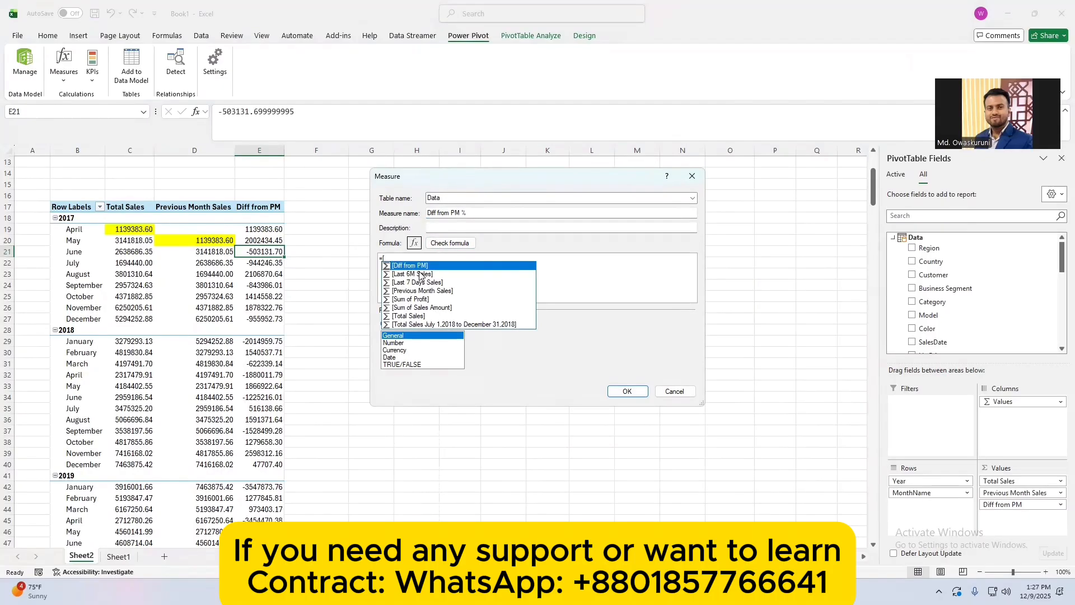
type("total")
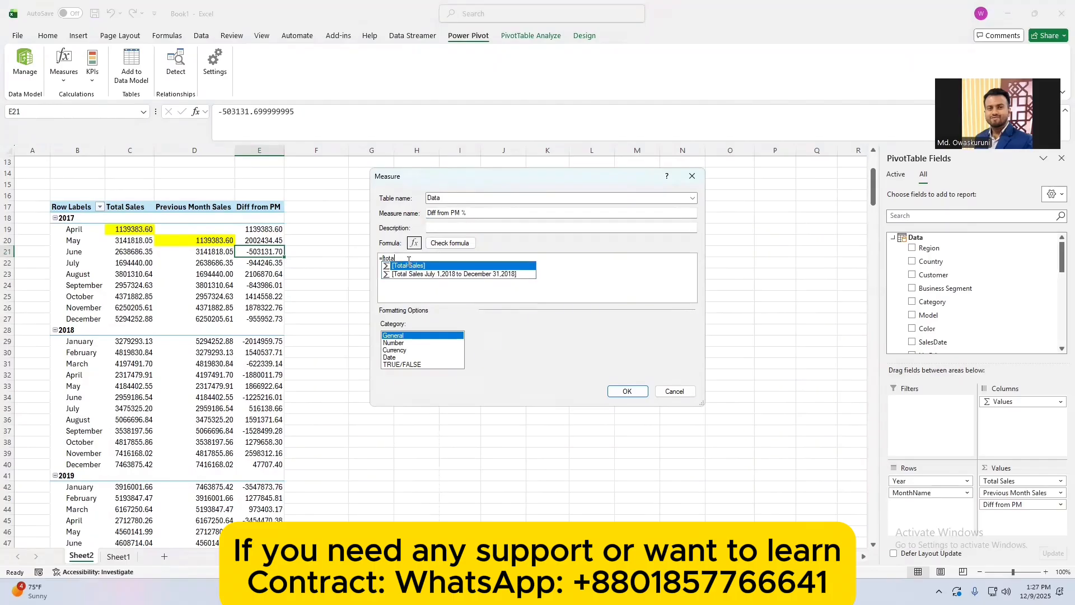
key("BackSpace")
key("BackSpace")
key("BackSpace")
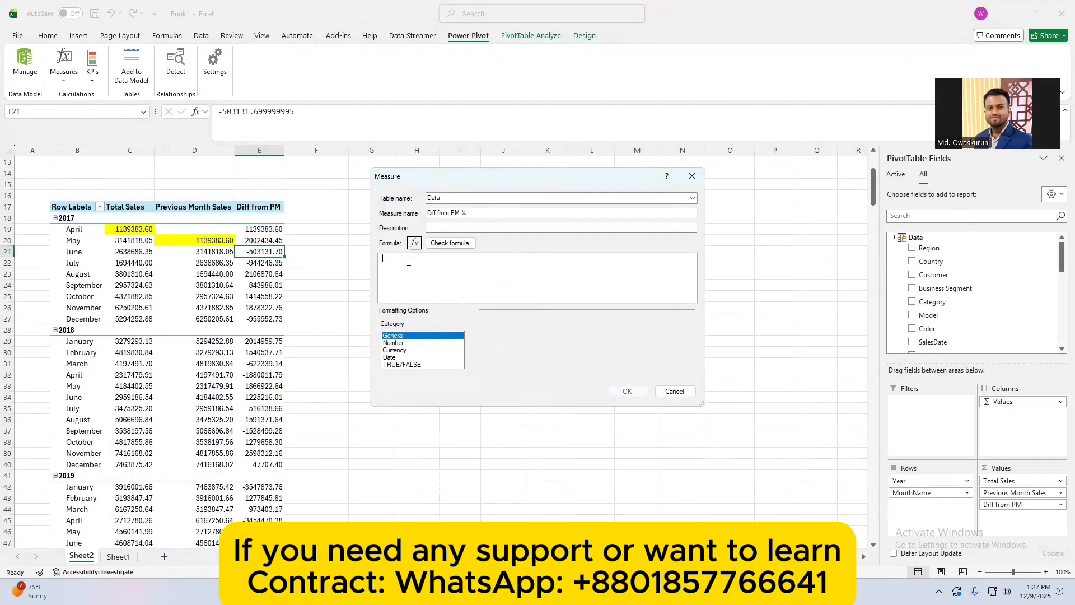
Enter the formula =[Diff from PM]/[Total Sales] for the Diff from PM % measure and save it.
type("[di")
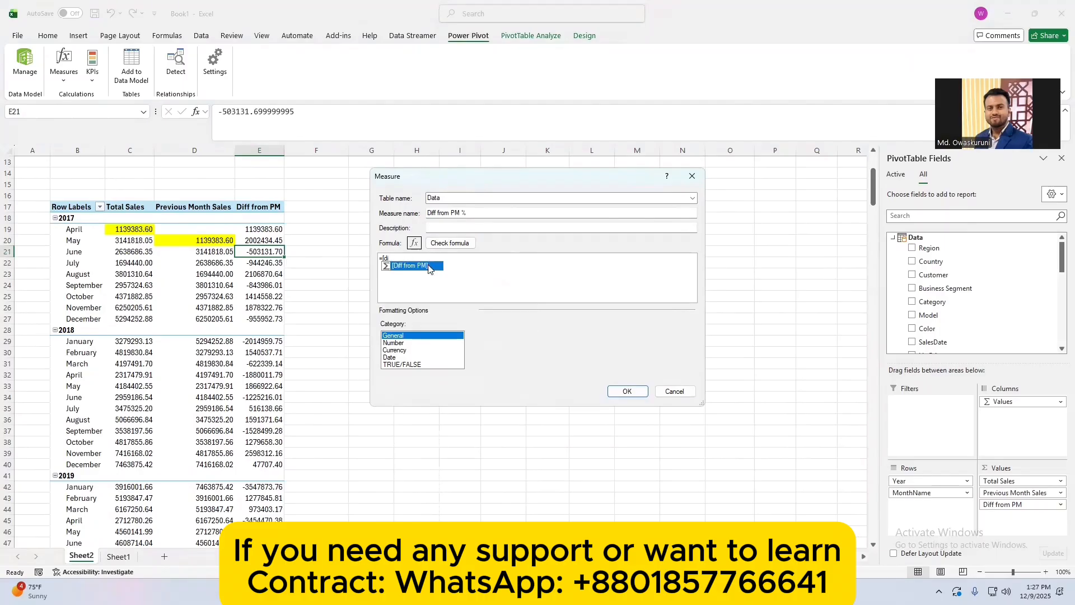
double_click(424, 268)
type("to")
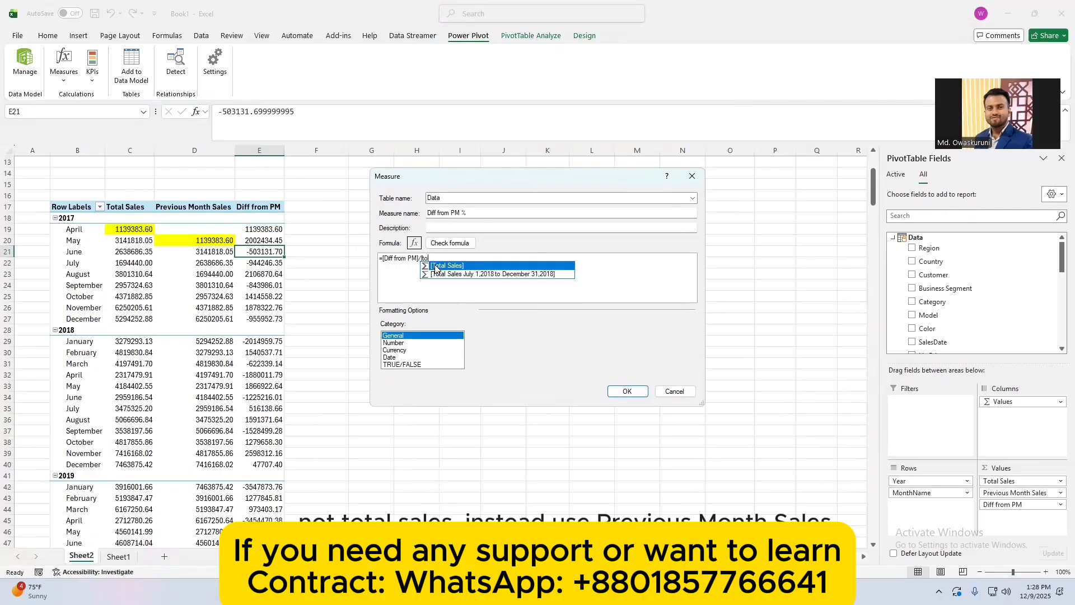
double_click(443, 265)
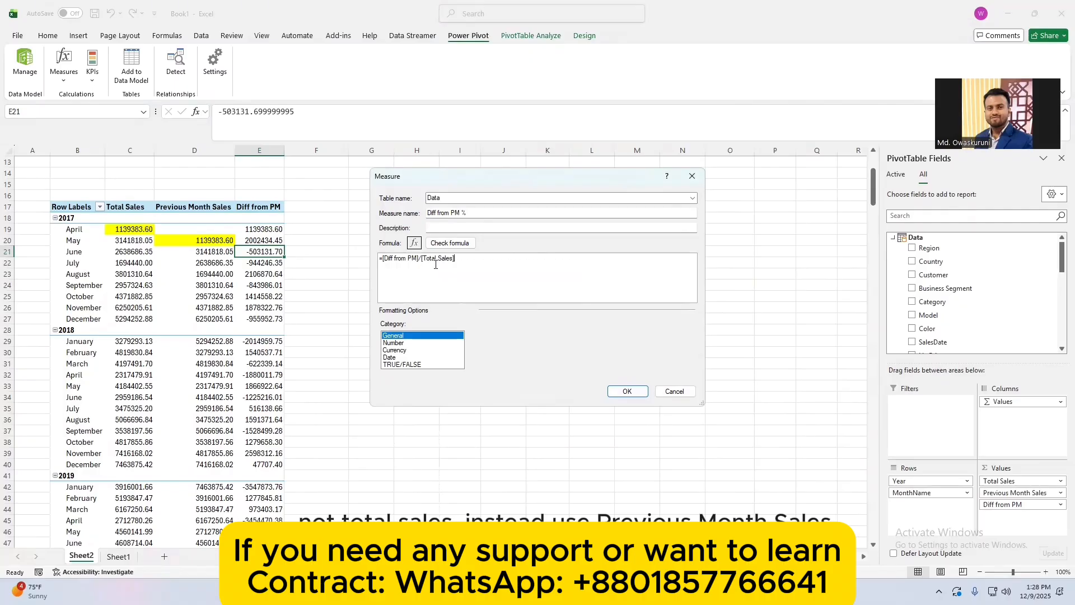
left_click(620, 392)
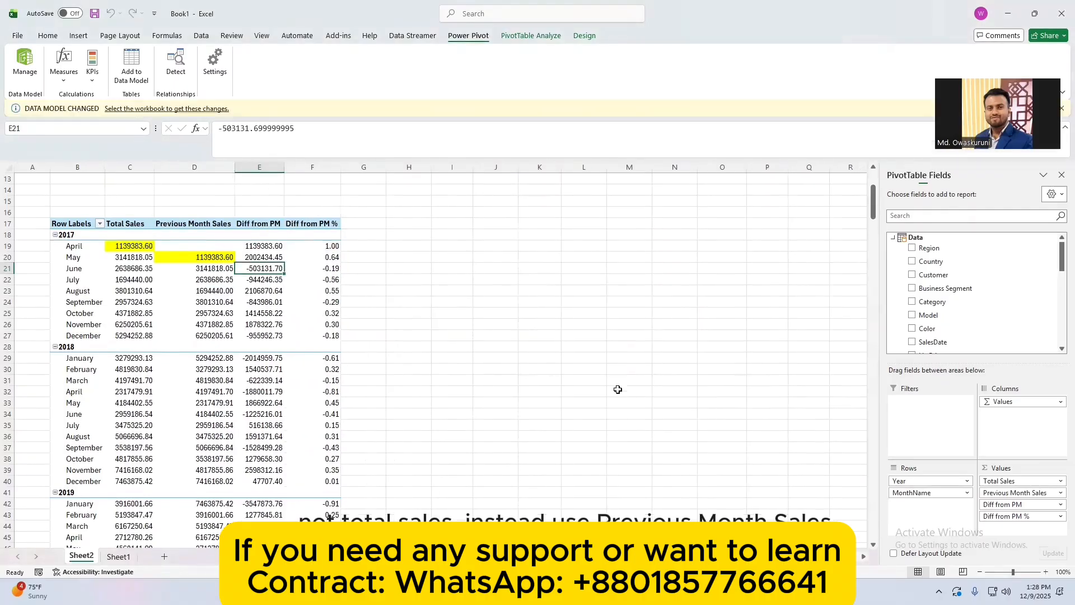
Examine the Diff from PM % values for May to July 2017 against the total sales.
left_click(318, 237)
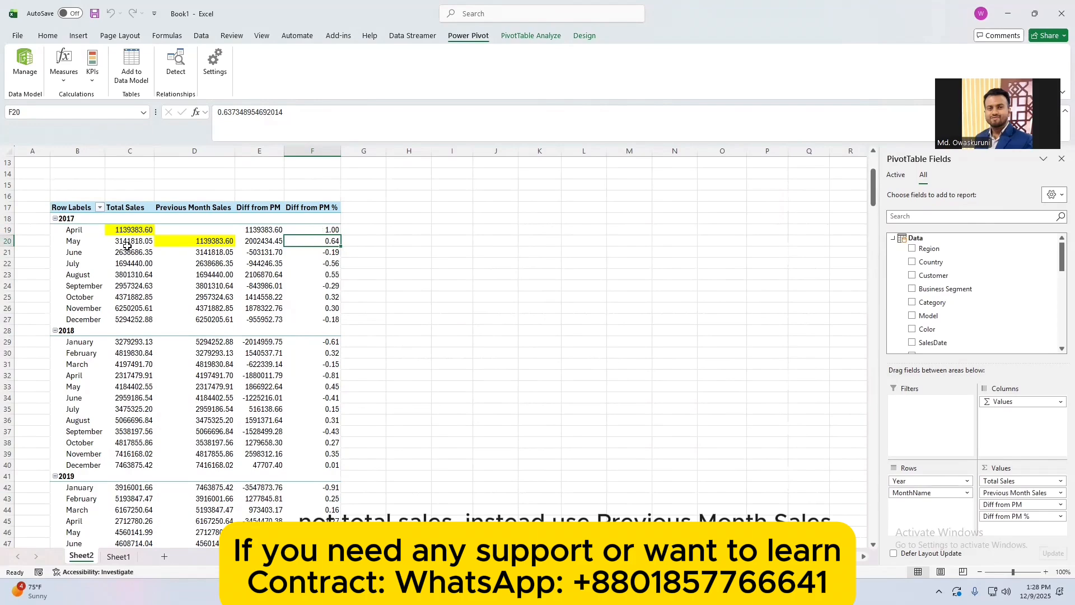
left_click(322, 255)
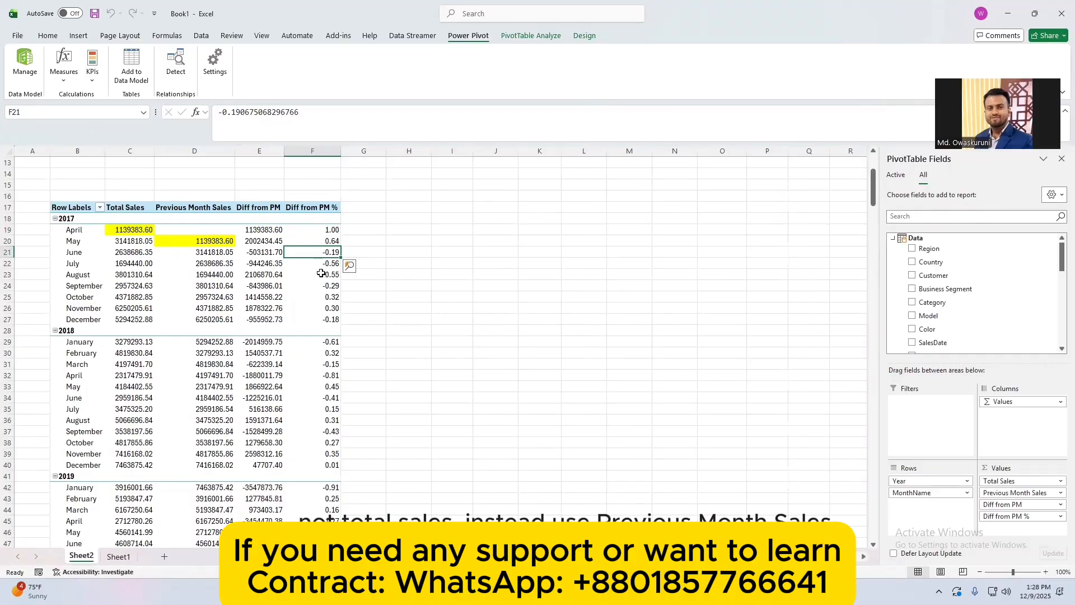
left_click(317, 266)
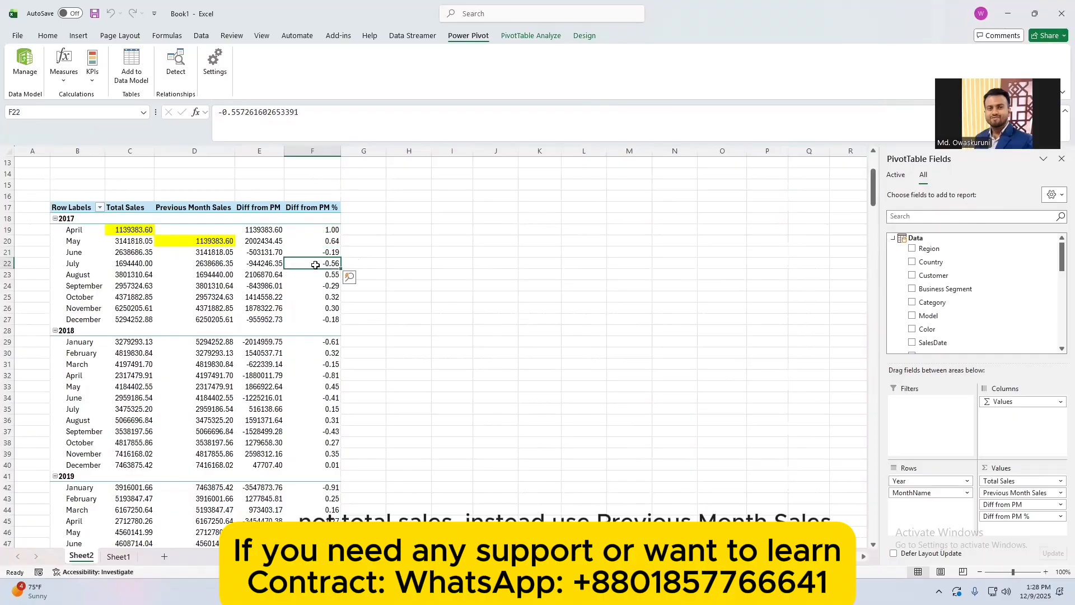
left_click(138, 263)
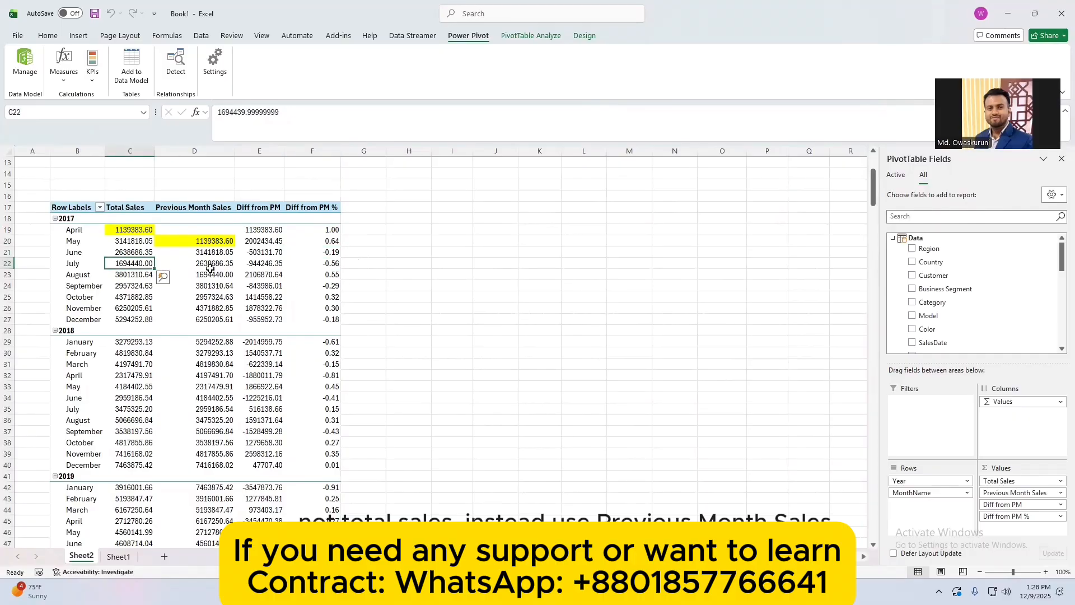
left_click(318, 263)
Format the whole Diff from PM % column as percentages with two decimal places.
left_click(325, 231)
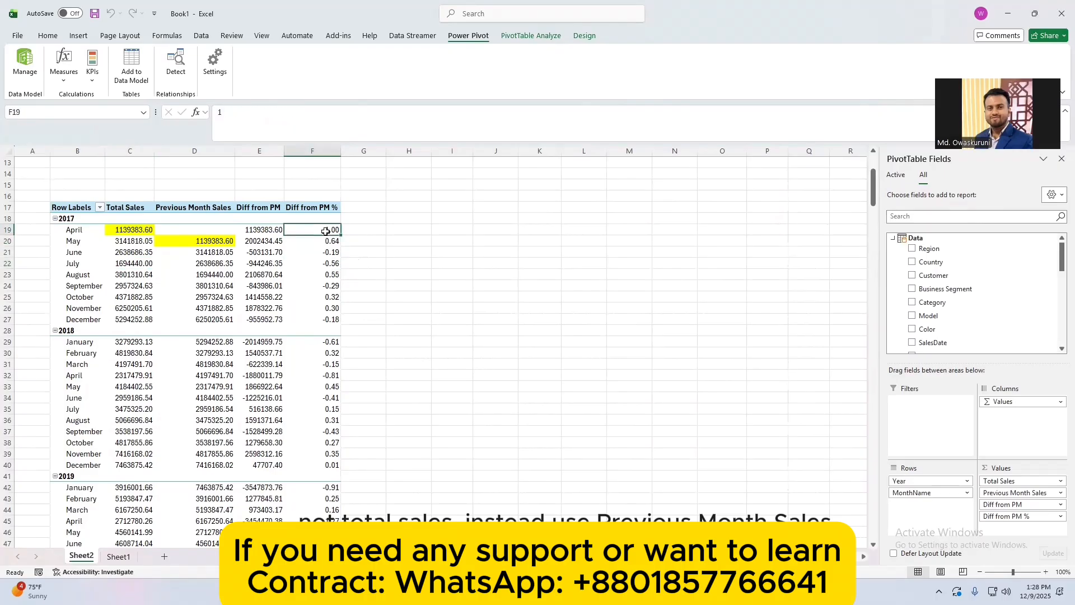
key("shift+Down")
key("shift+Down")
key("shift+Down")
key("shift+Down")
key("shift+Down")
key("shift+Down")
key("shift+Down")
key("shift+Down")
key("shift+Down")
key("shift+Down")
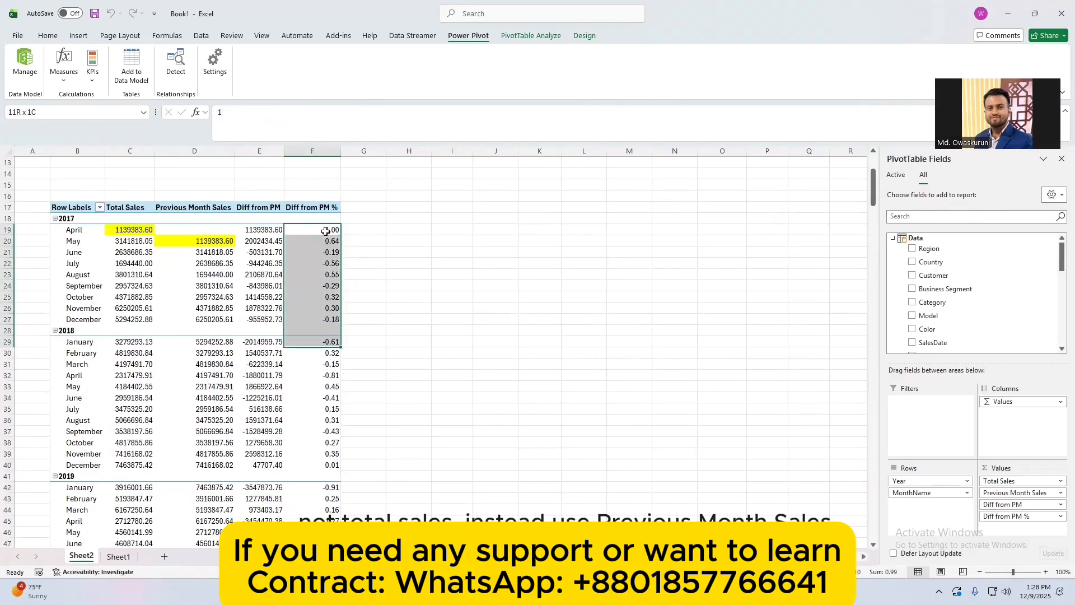
left_click(312, 151)
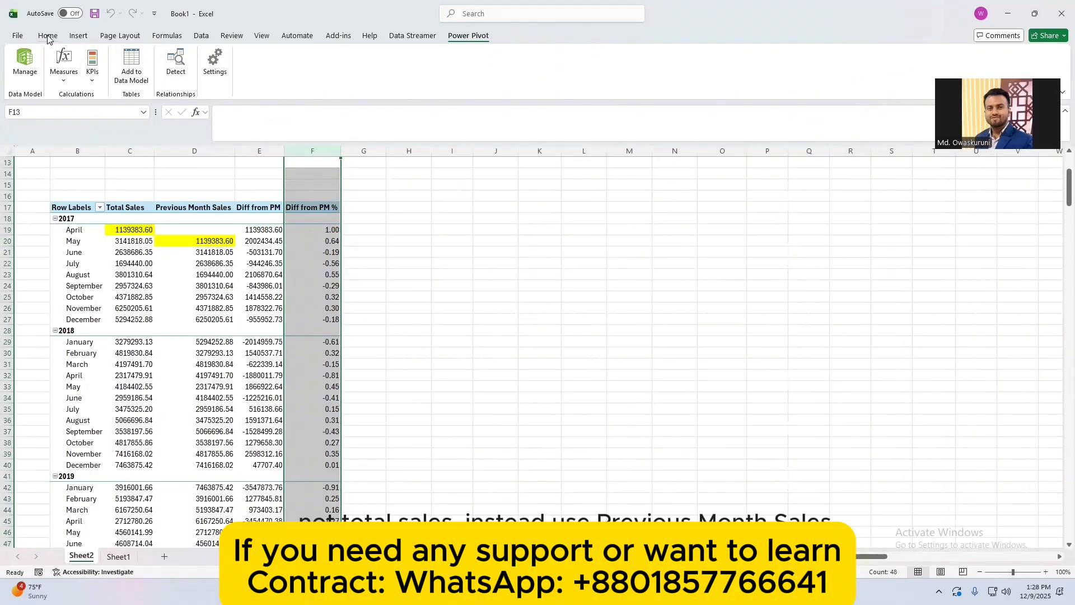
left_click(48, 36)
left_click(436, 75)
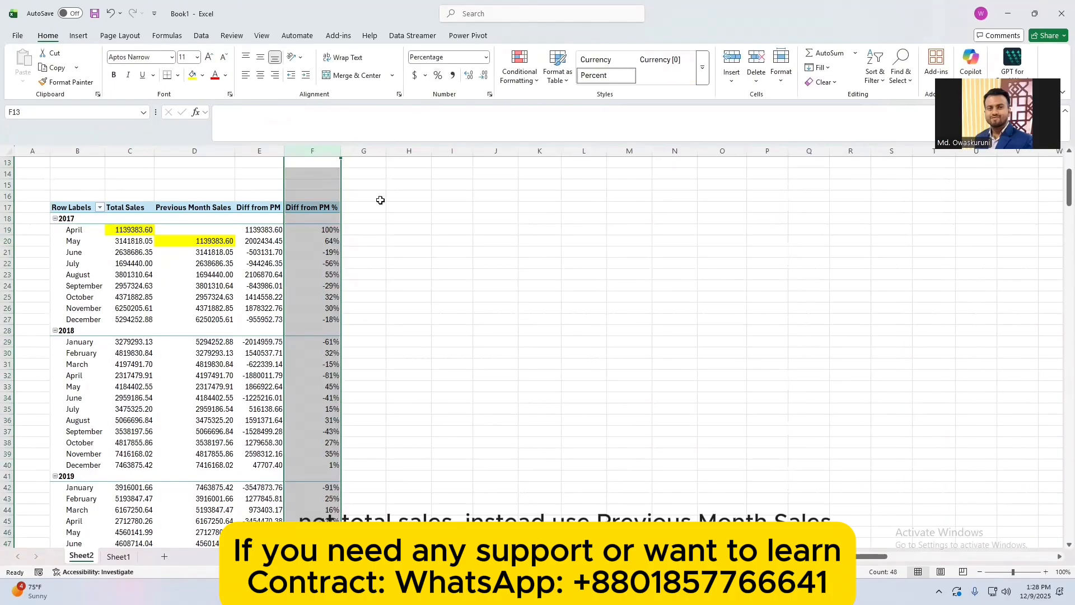
left_click(471, 76)
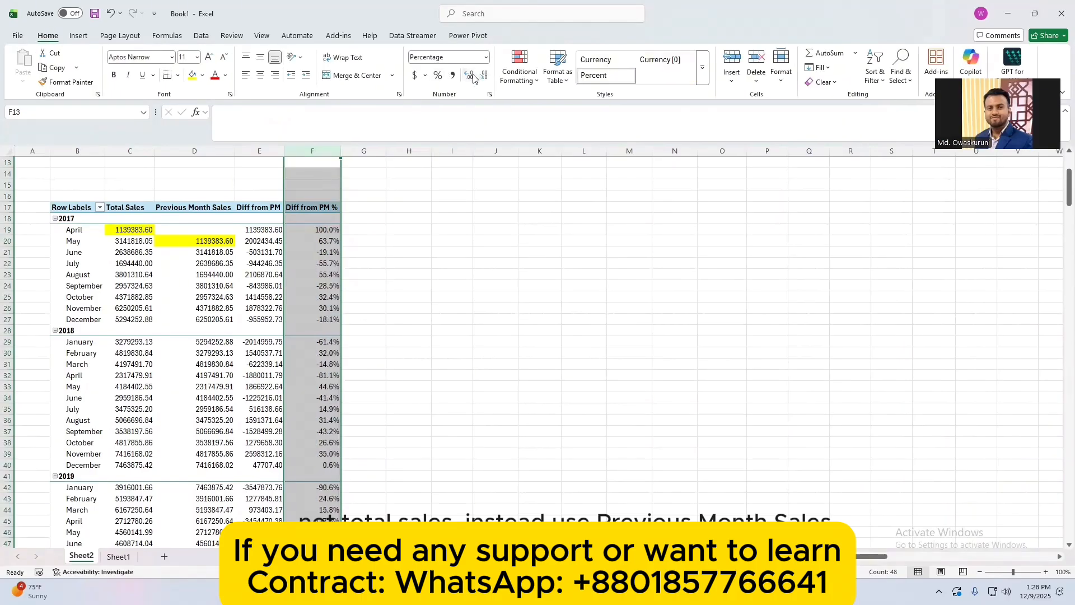
left_click(473, 77)
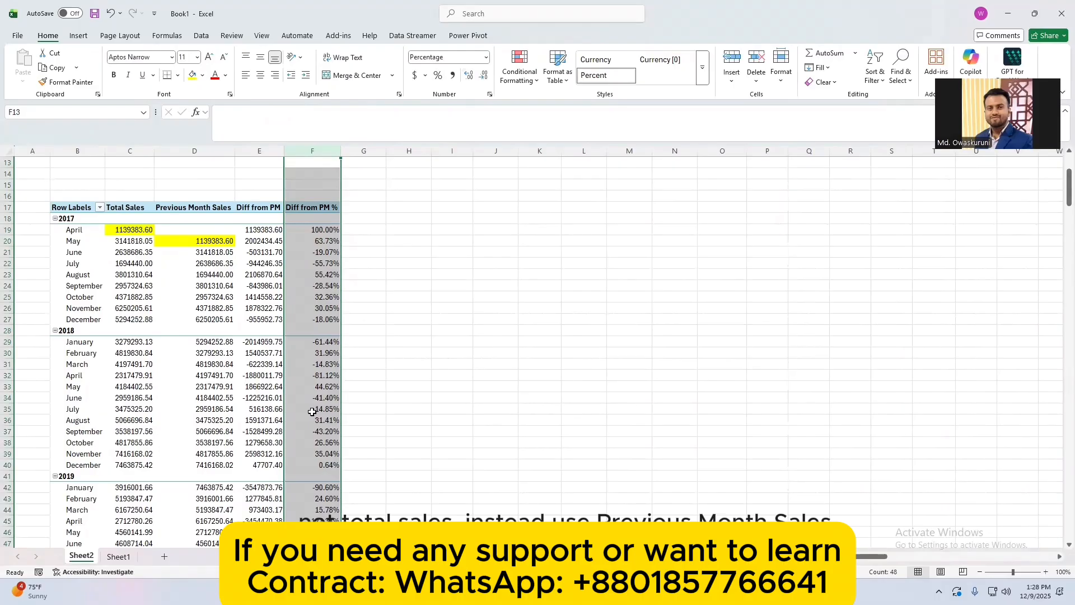
left_click(328, 310)
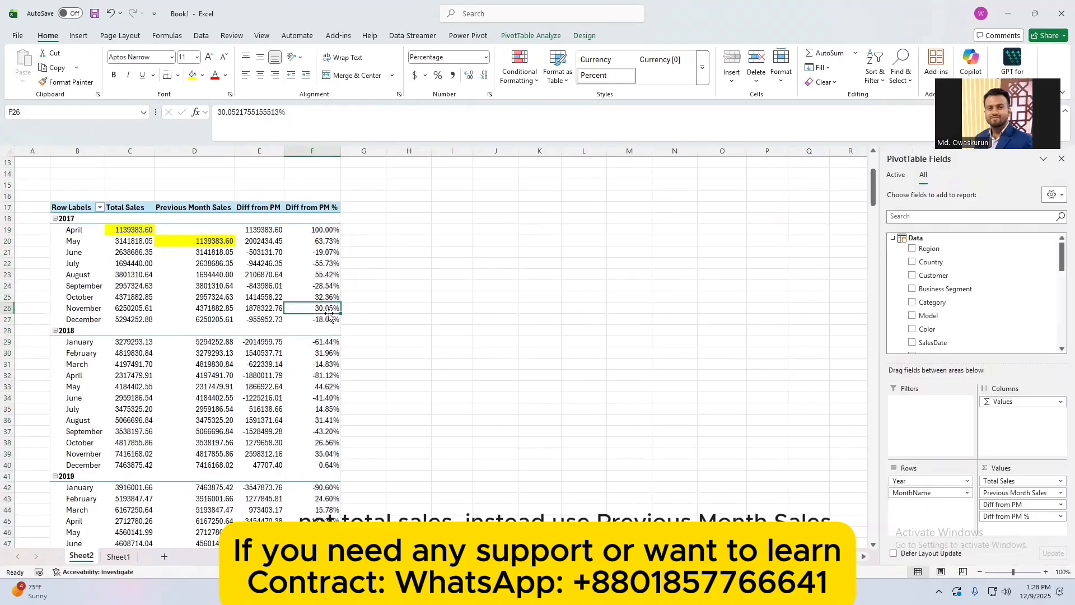
Copy the entire monthly sales PivotTable and paste the copy at cell I17.
mouse_move(302, 336)
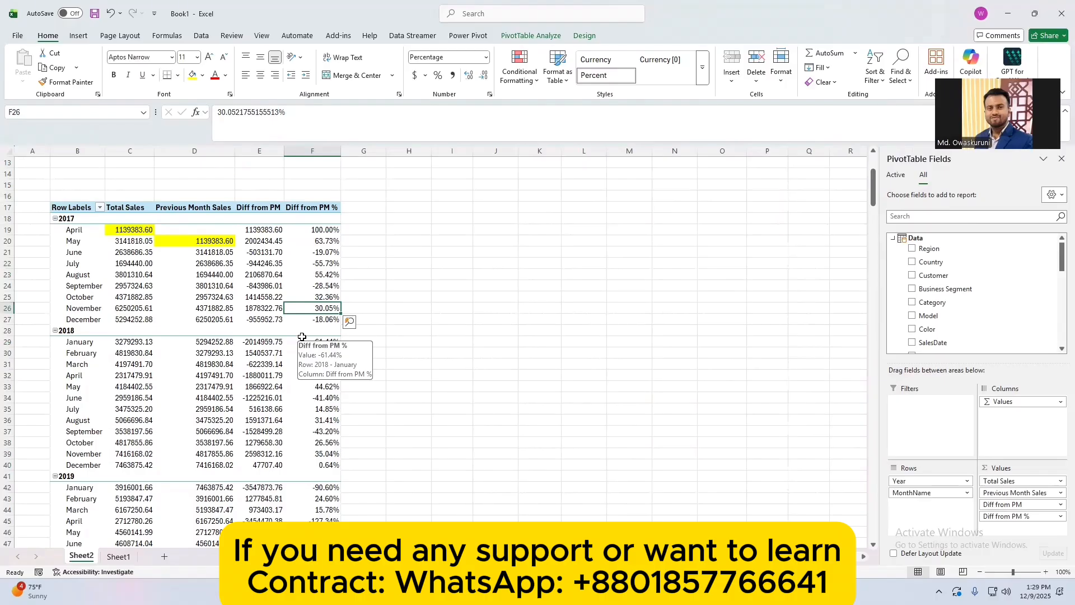
left_click(135, 395)
key("ctrl+a")
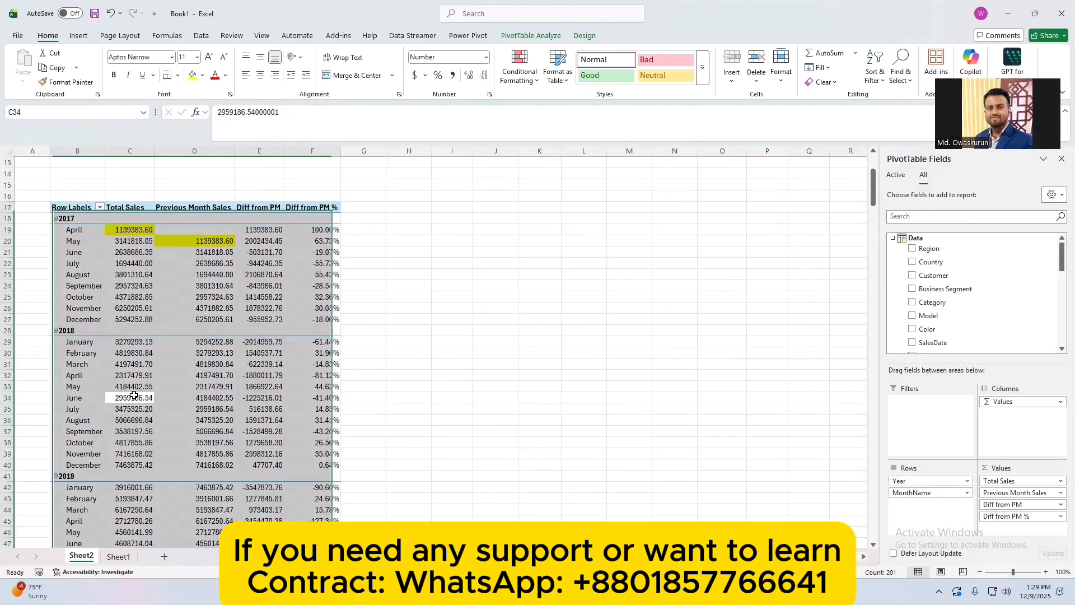
key("ctrl+c")
left_click(449, 208)
key("ctrl+v")
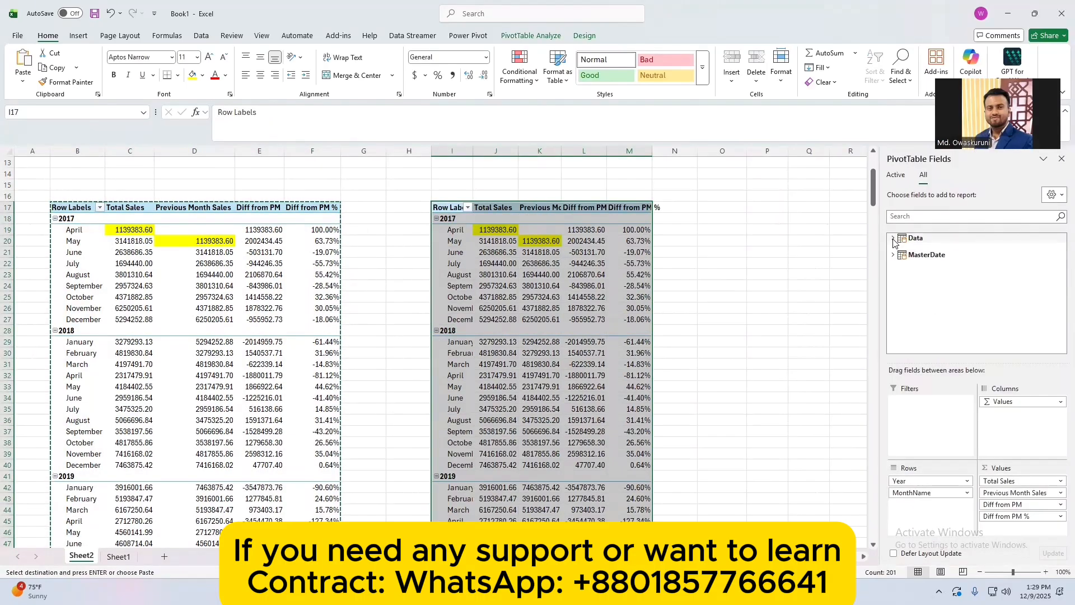
Remove Previous Month Sales, Diff from PM, Diff from PM % and MonthName from the copied PivotTable, keeping Total Sales by Year.
left_click(893, 241)
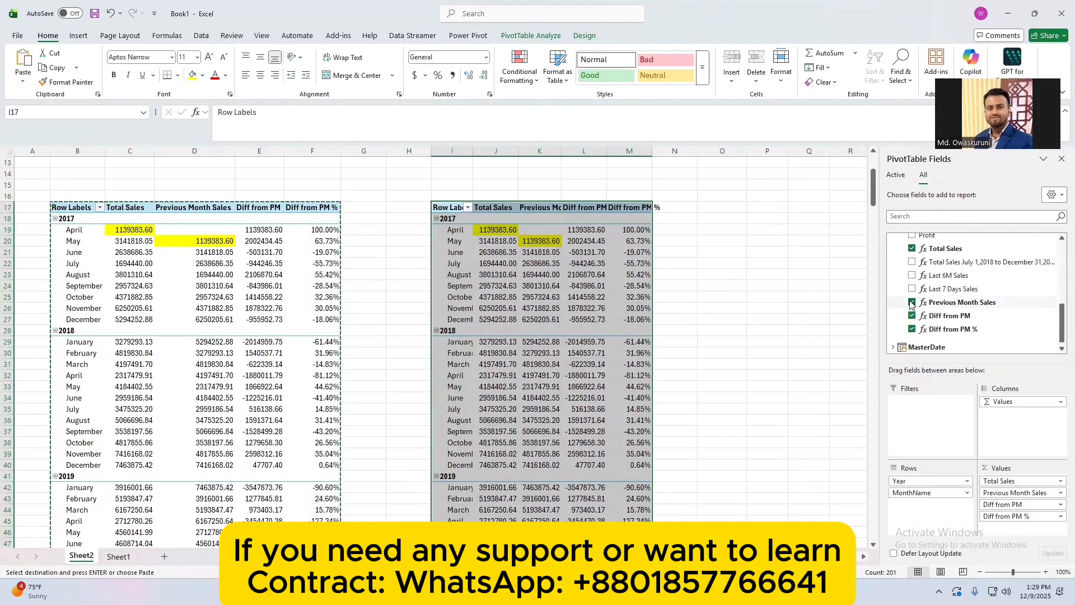
left_click(912, 302)
left_click(911, 316)
left_click(912, 329)
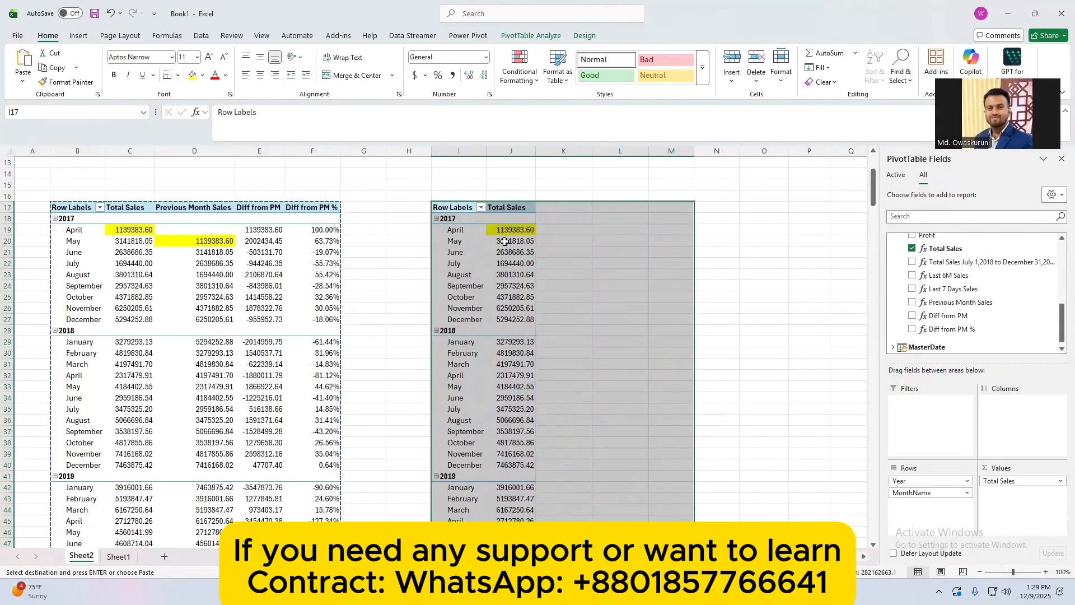
scroll(919, 329, "up", 2)
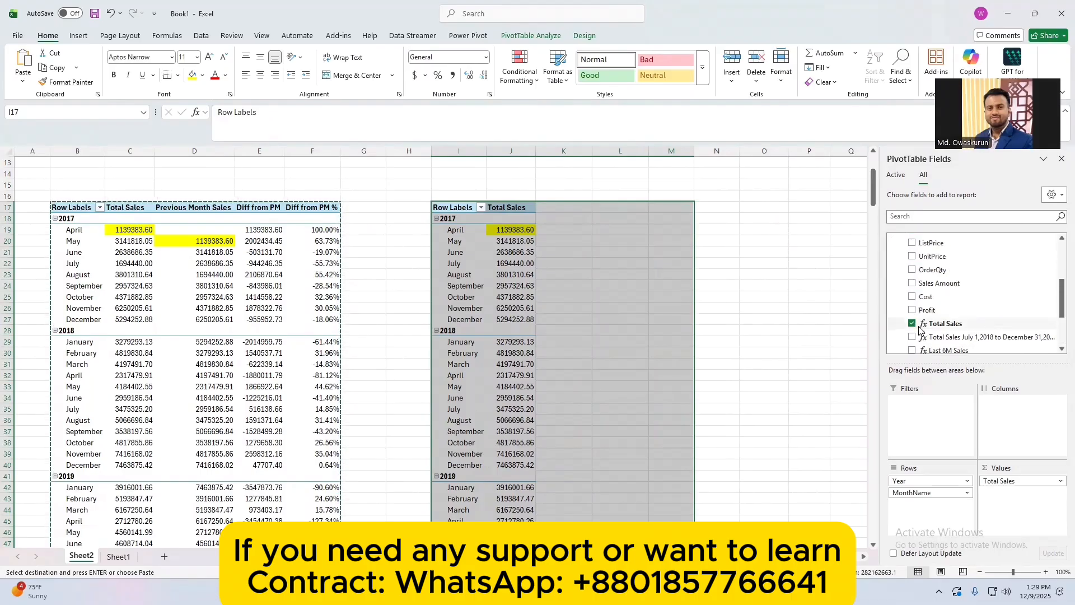
scroll(919, 329, "down", 4)
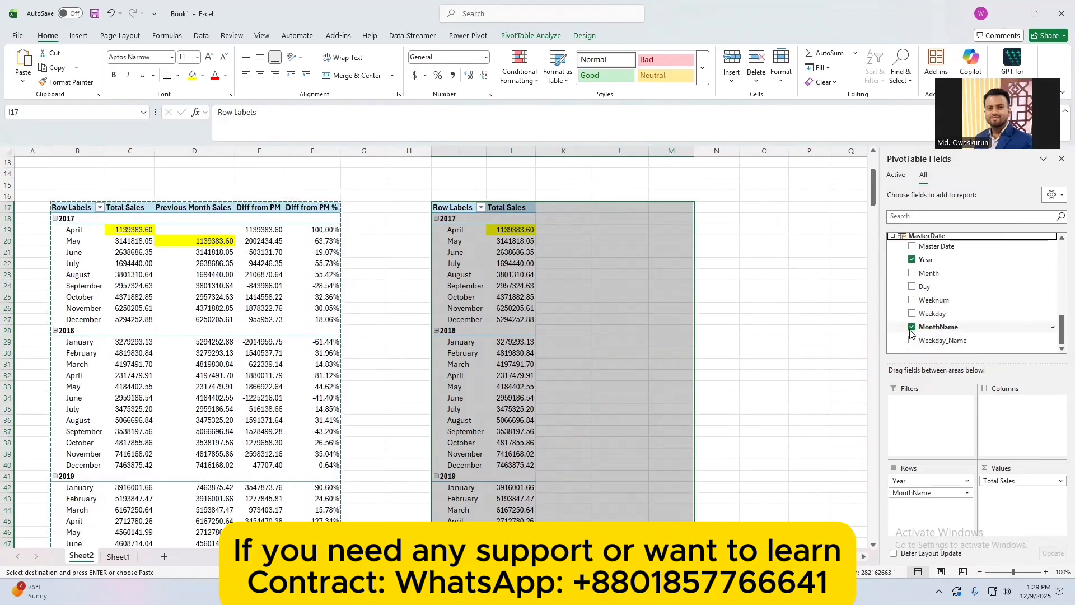
left_click(911, 327)
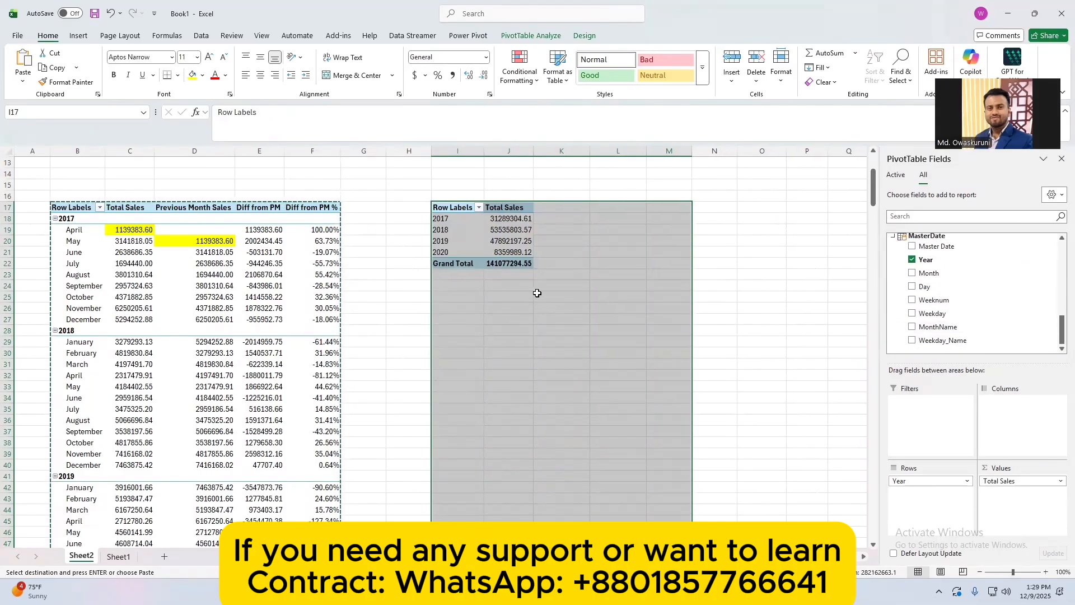
left_click(560, 207)
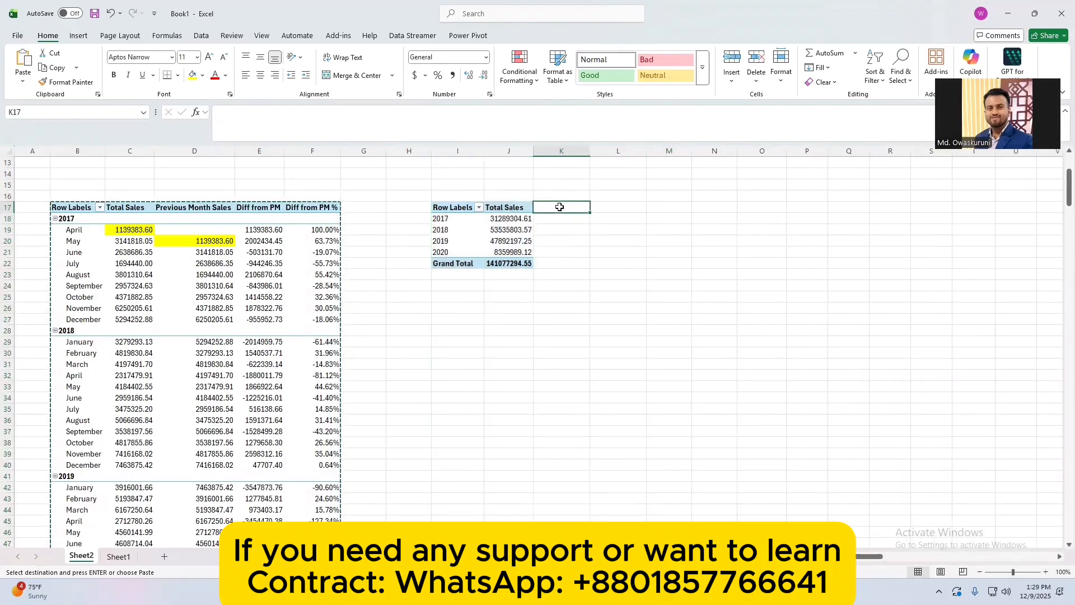
Create a new Power Pivot measure in the Data table and name it Previous Year Sales.
left_click(520, 212)
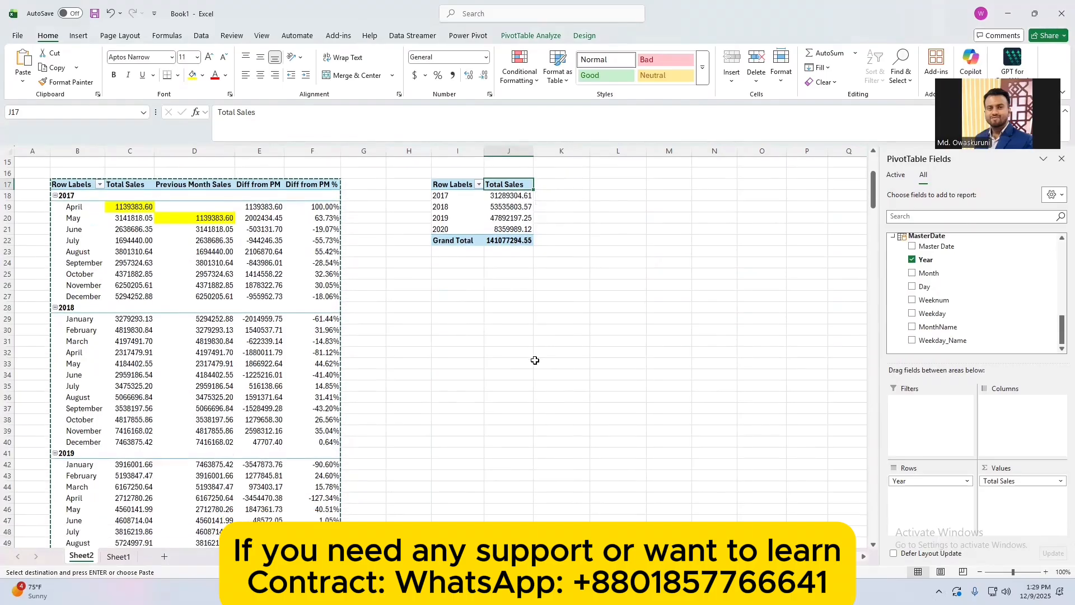
scroll(536, 347, "up", 1)
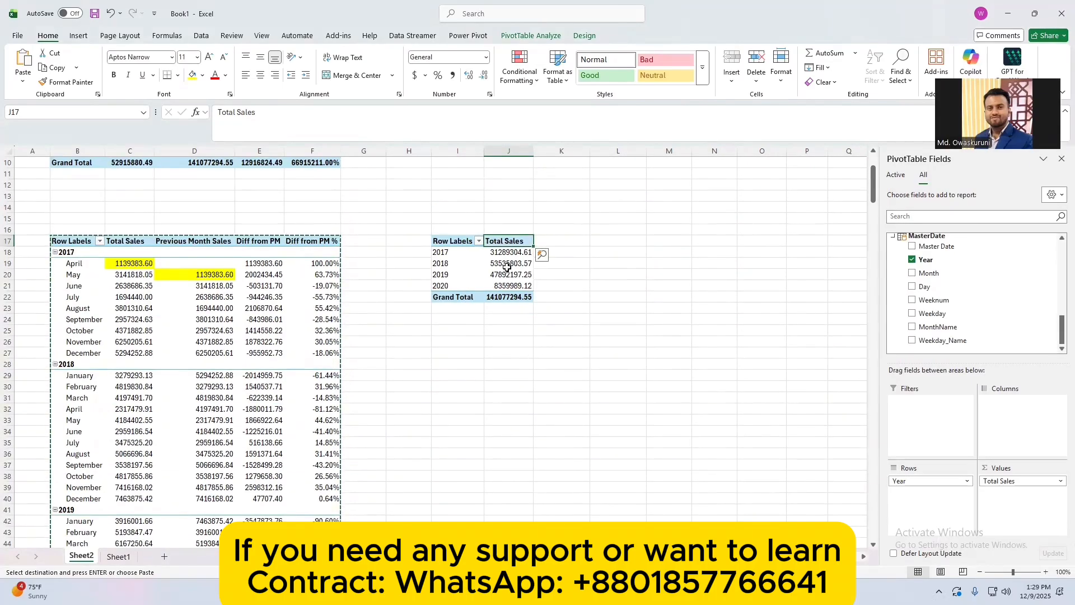
left_click(468, 35)
left_click(63, 66)
left_click(76, 98)
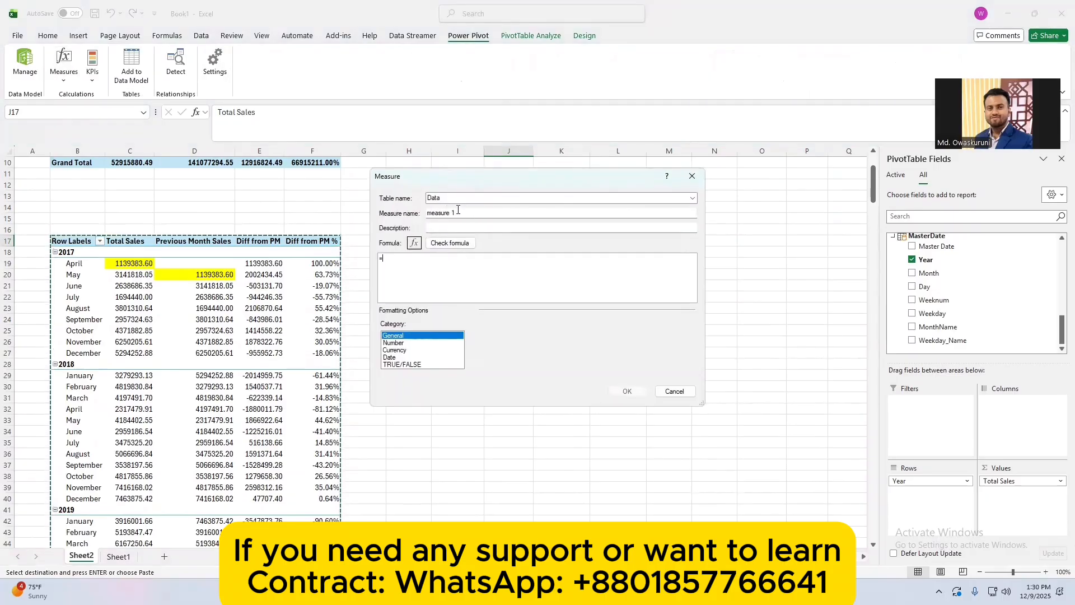
left_click_drag(458, 210, 331, 210)
type("Previous Year sale")
key("BackSpace")
key("BackSpace")
key("BackSpace")
key("BackSpace")
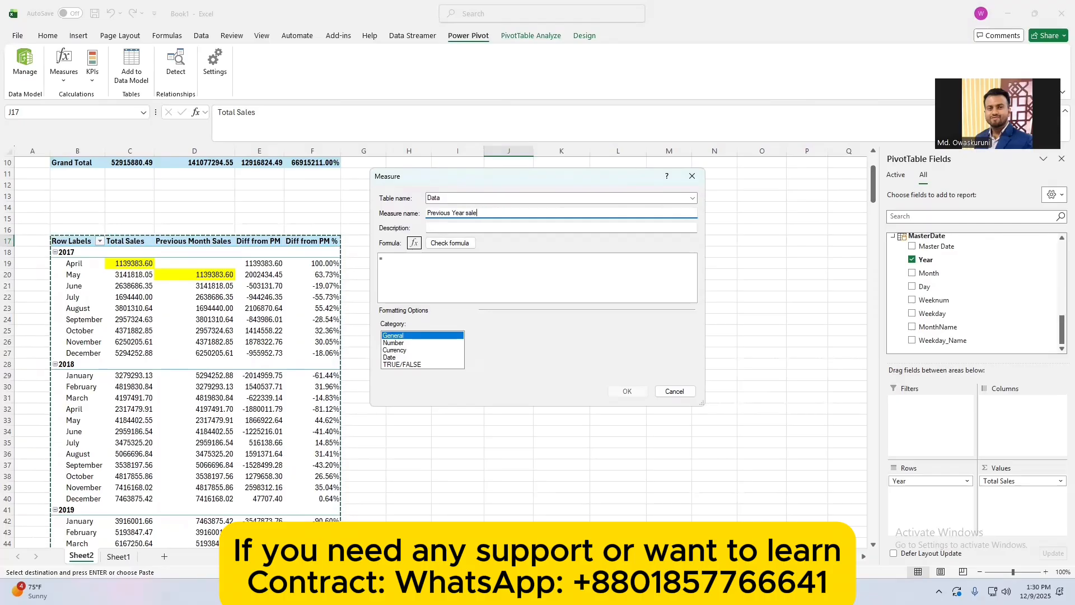
type("Sales")
Begin the Previous Year Sales formula with a CALCULATE function that uses the [Total Sales] measure as its expression.
left_click(421, 263)
type("C")
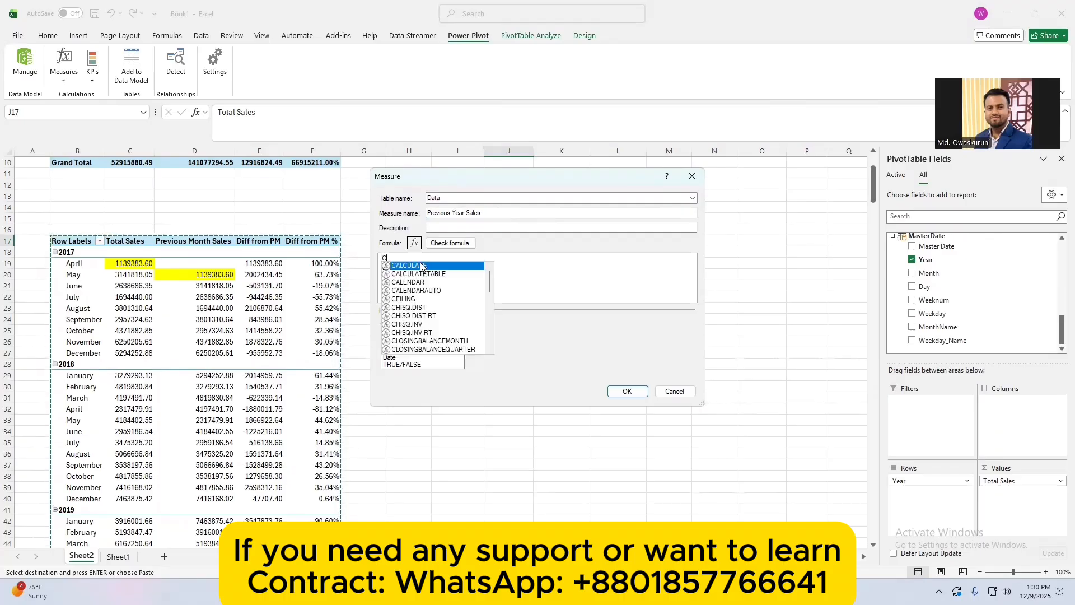
type("alculate")
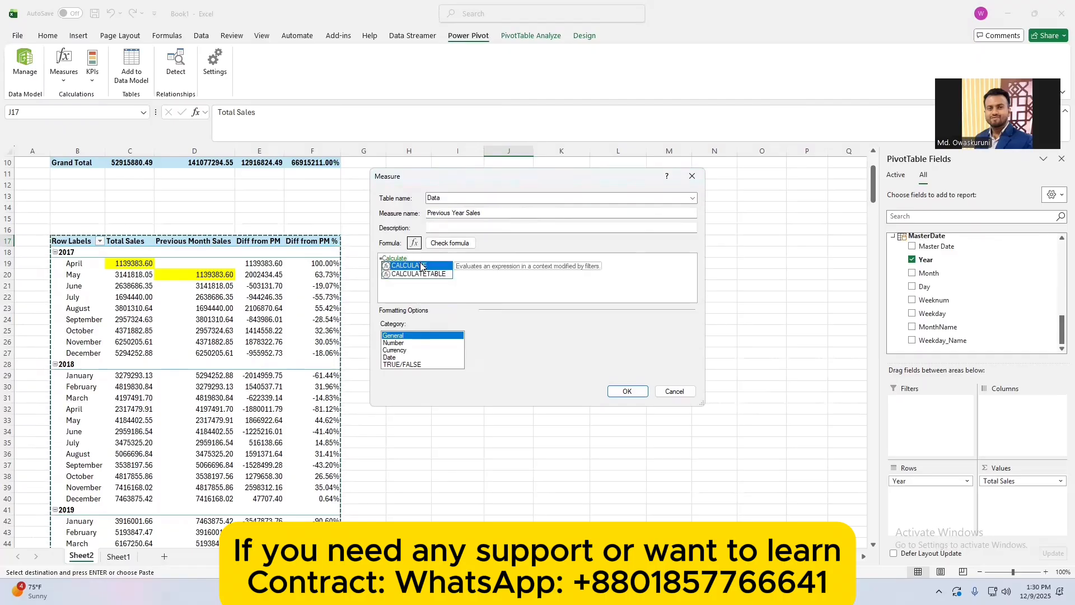
type("(")
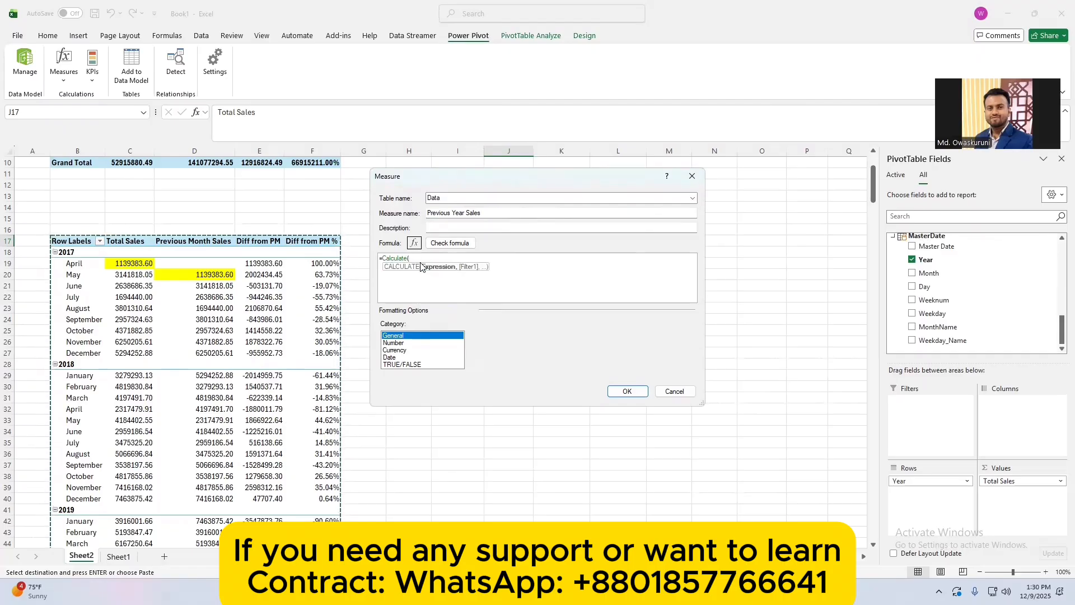
type("[tota")
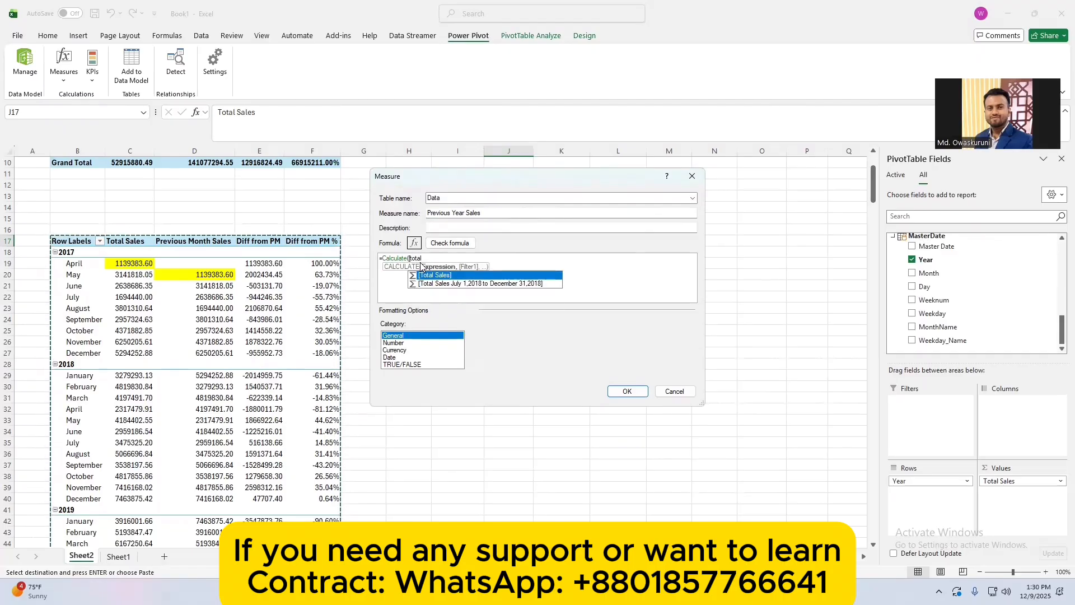
type("l")
double_click(426, 276)
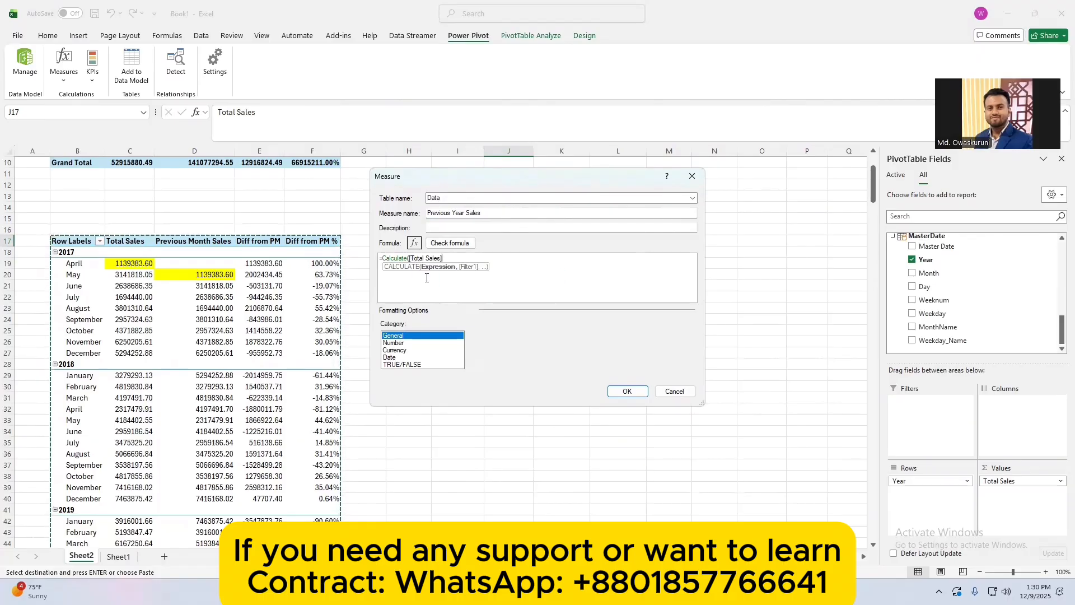
Complete the formula with the filter PREVIOUSYEAR(MasterDate[Master Date]), then check it and save the measure.
type(",")
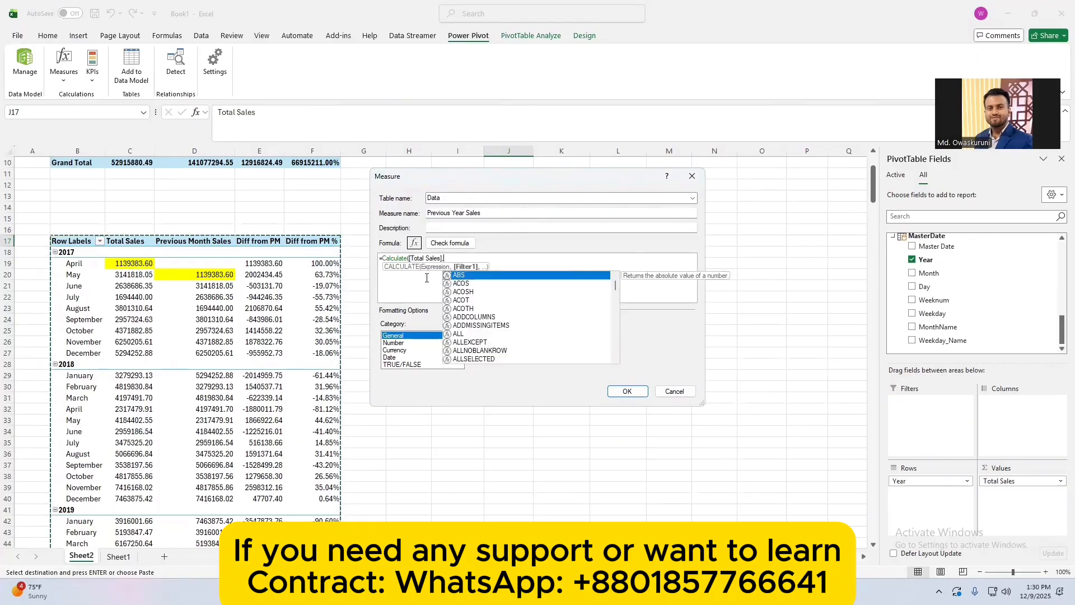
type("previ")
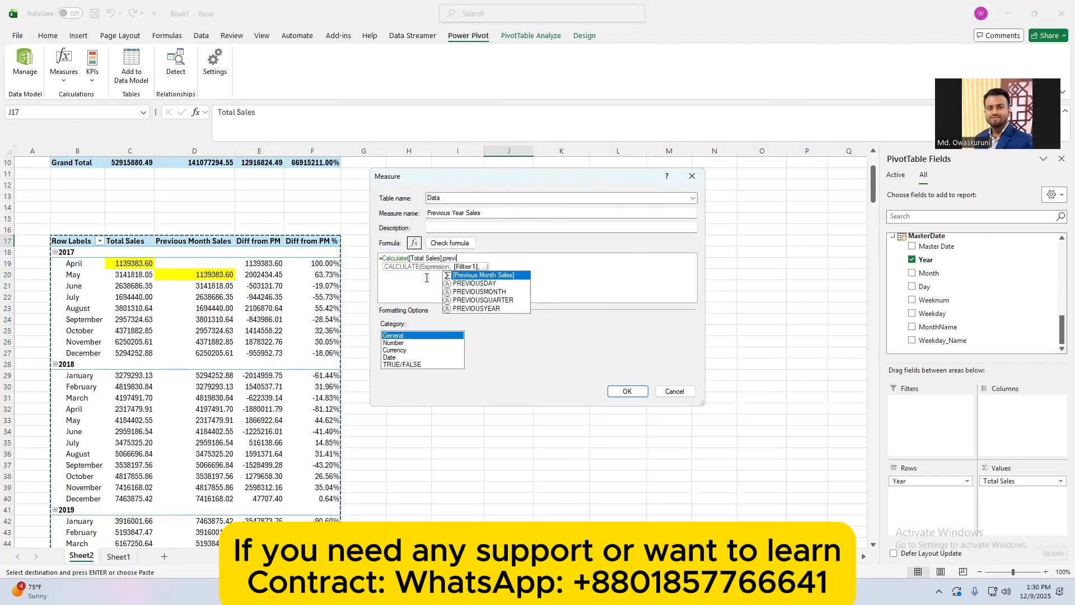
type("ous")
double_click(476, 309)
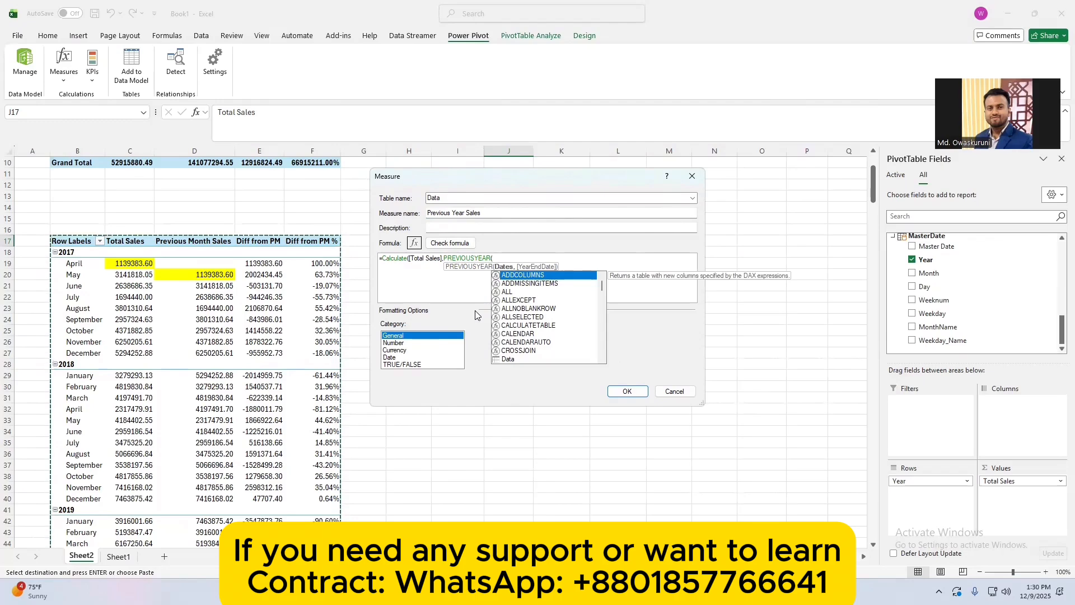
type("date")
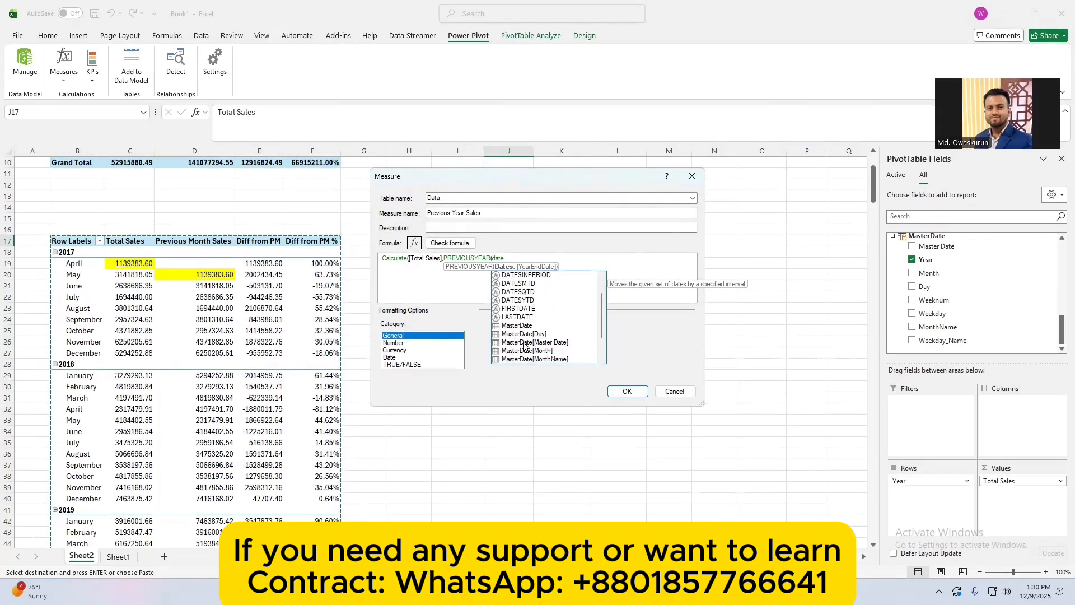
double_click(529, 354)
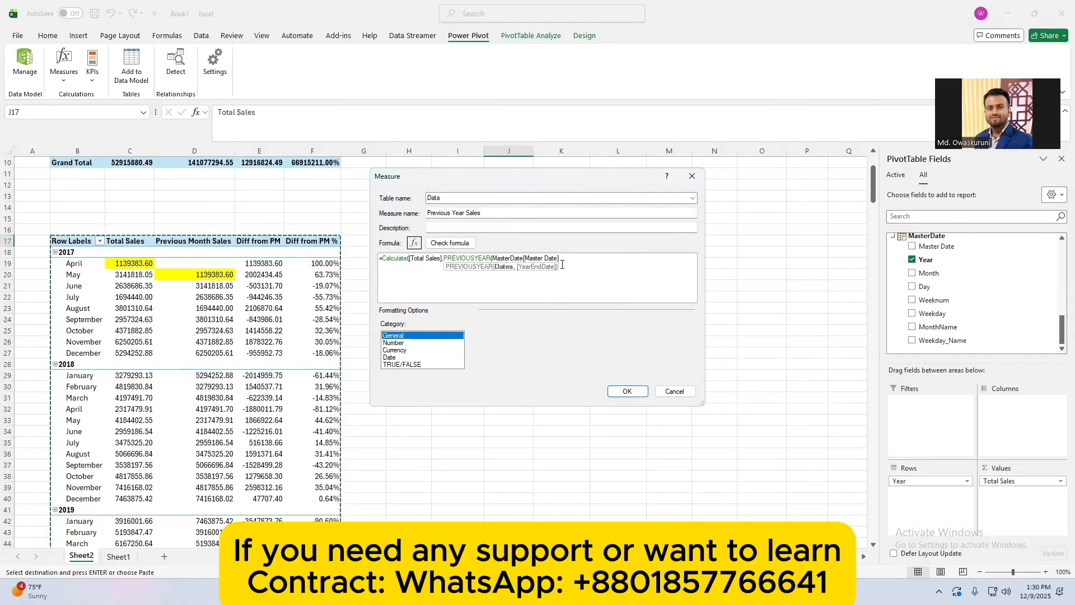
type("))")
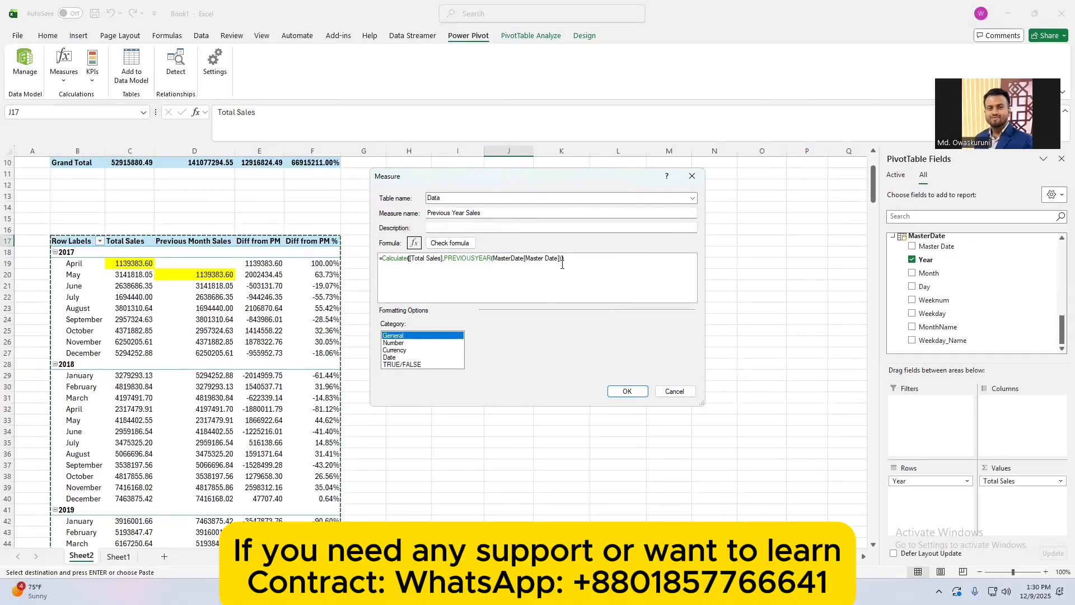
left_click(450, 242)
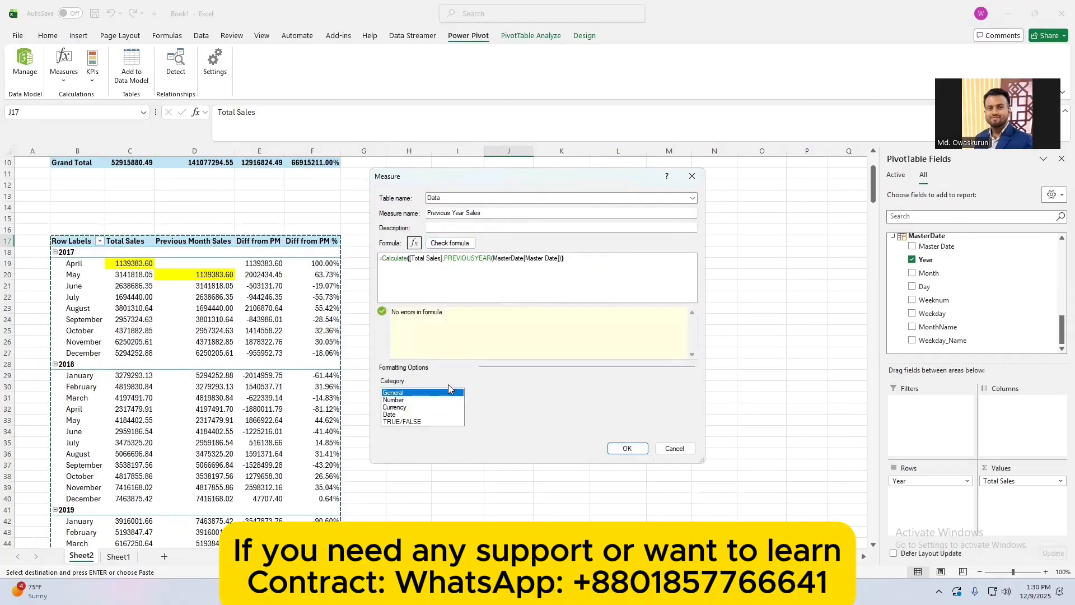
left_click(628, 448)
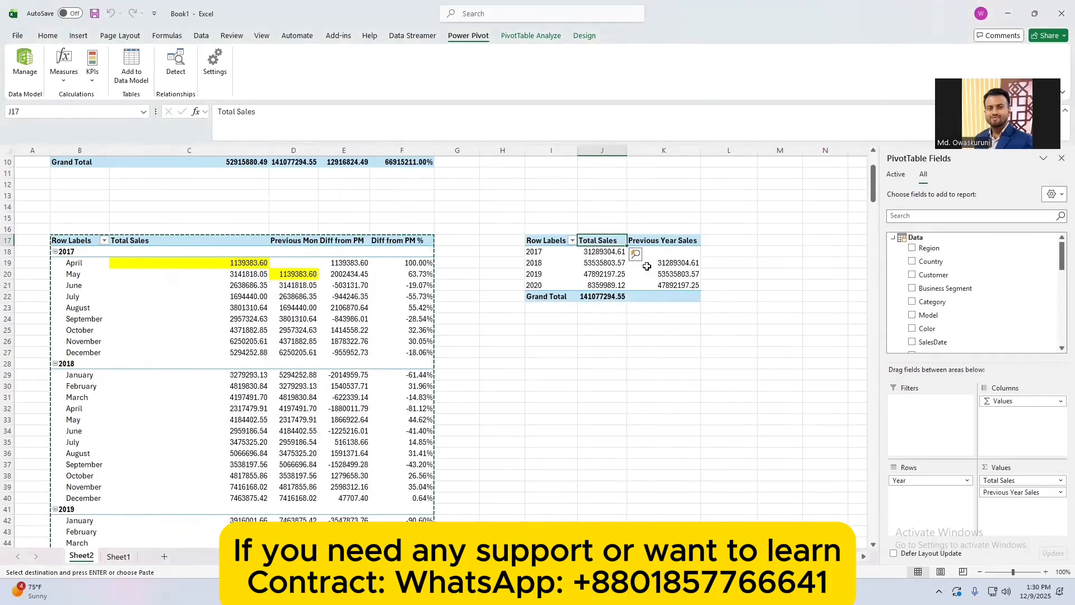
Highlight the 2018 Previous Year Sales value and the 2017 Total Sales value in yellow in the yearly PivotTable.
left_click(673, 263)
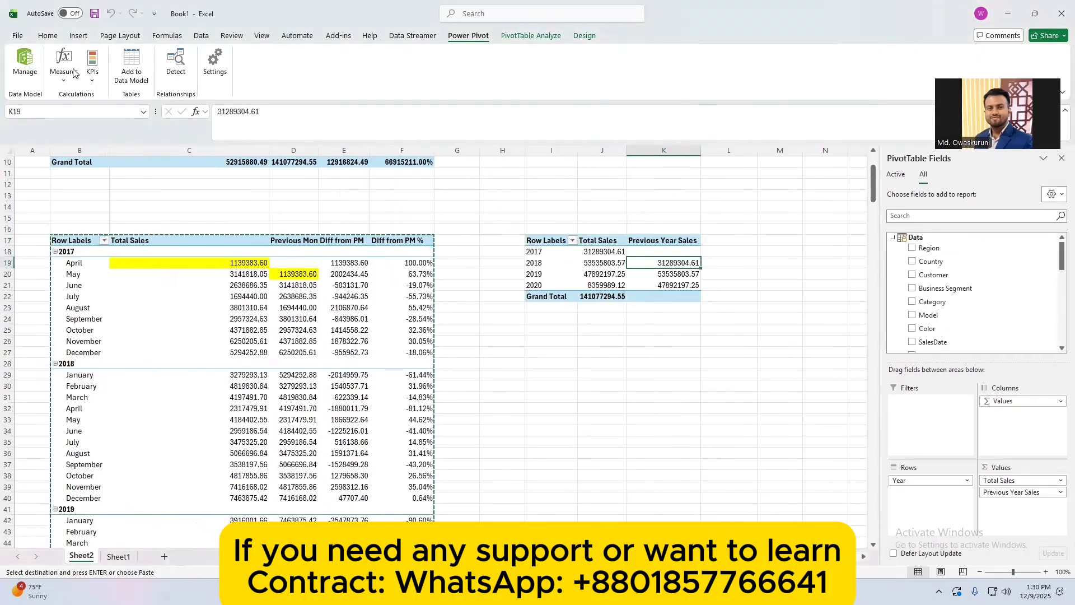
left_click(48, 36)
left_click(193, 75)
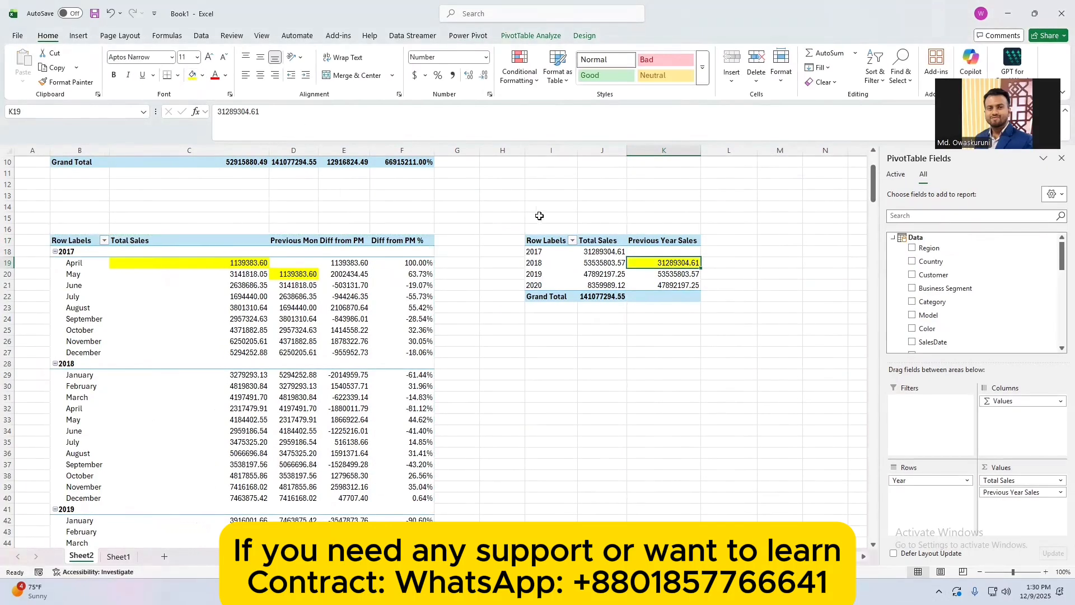
left_click(615, 251)
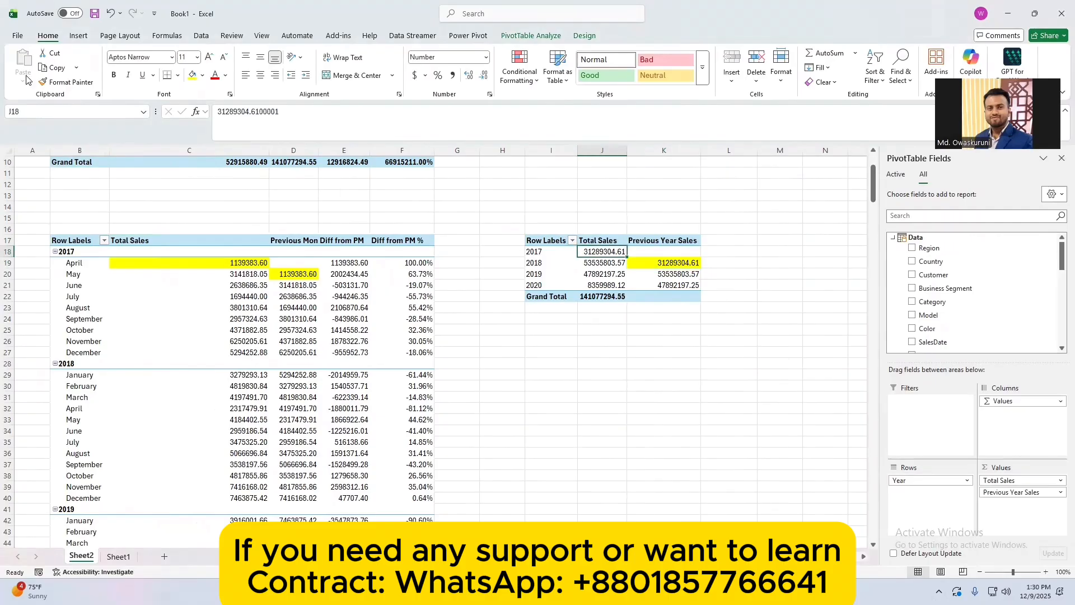
left_click(193, 75)
left_click(672, 267)
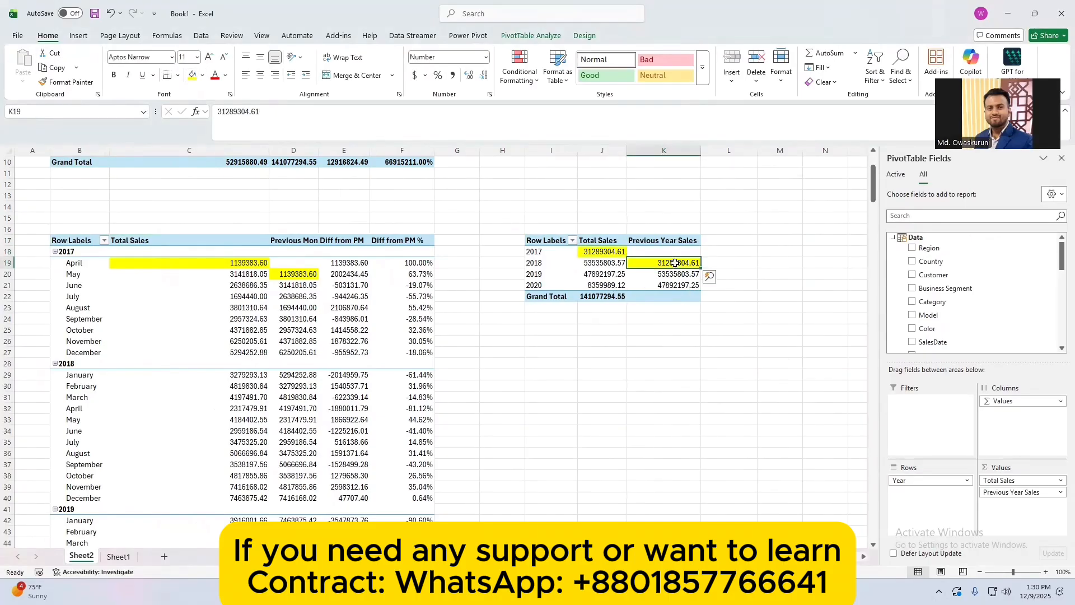